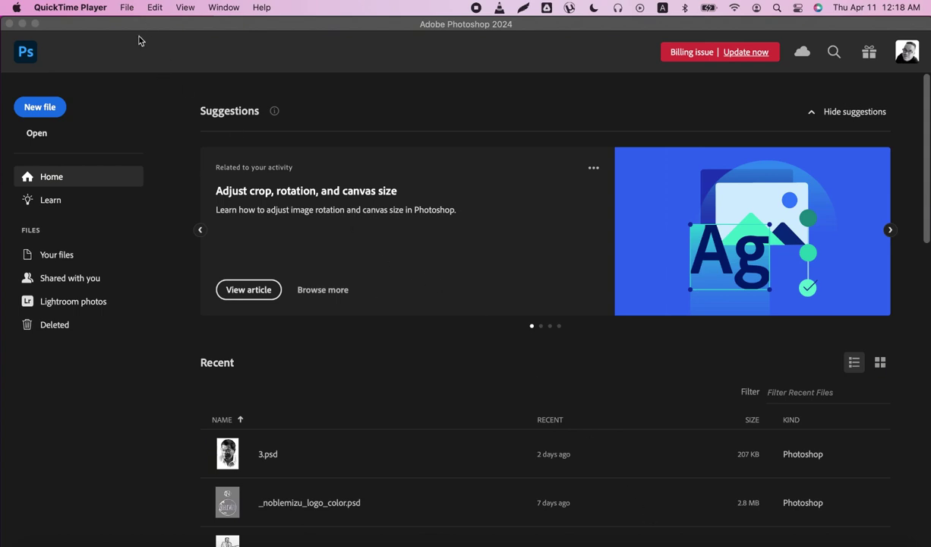
Open Dune Part Two.jpg from recent files and zoom in on the poster
{"action": "left_click", "coordinate": [136, 61]}
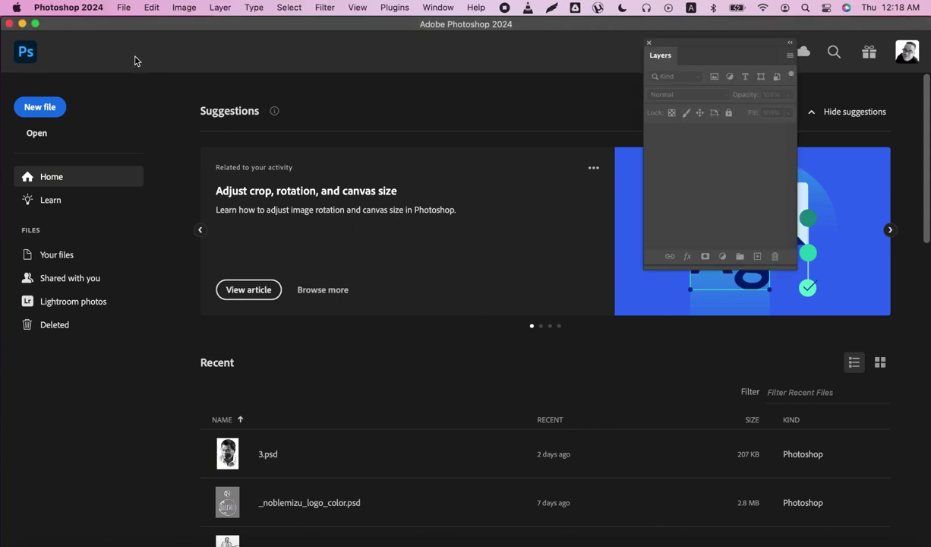
{"action": "left_click", "coordinate": [124, 10]}
{"action": "mouse_move", "coordinate": [148, 71]}
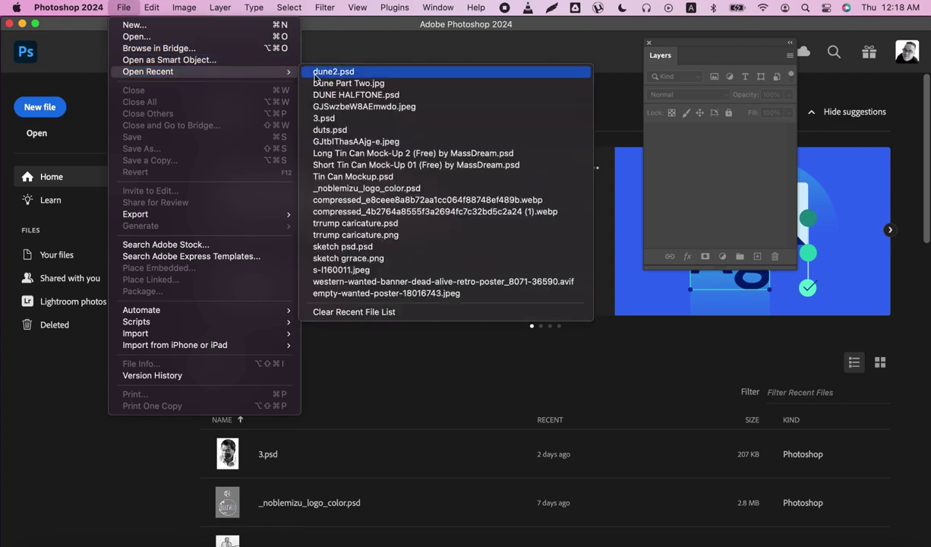
{"action": "left_click", "coordinate": [357, 85]}
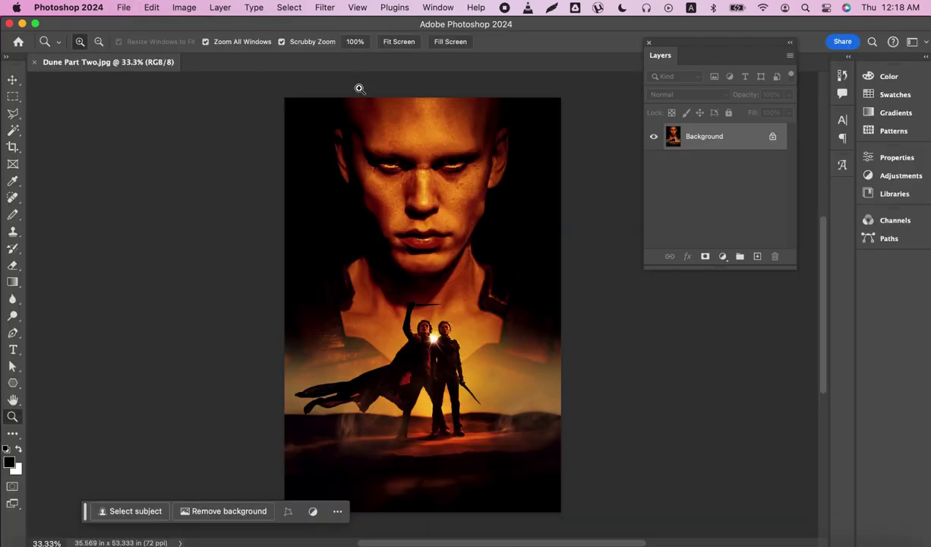
{"action": "left_click", "coordinate": [417, 177]}
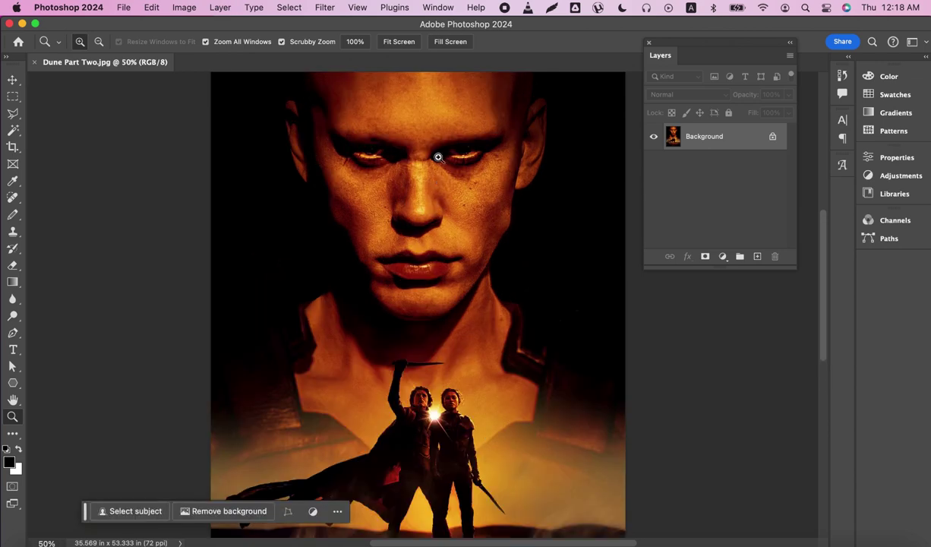
{"action": "left_click_drag", "start_coordinate": [431, 157], "coordinate": [427, 170]}
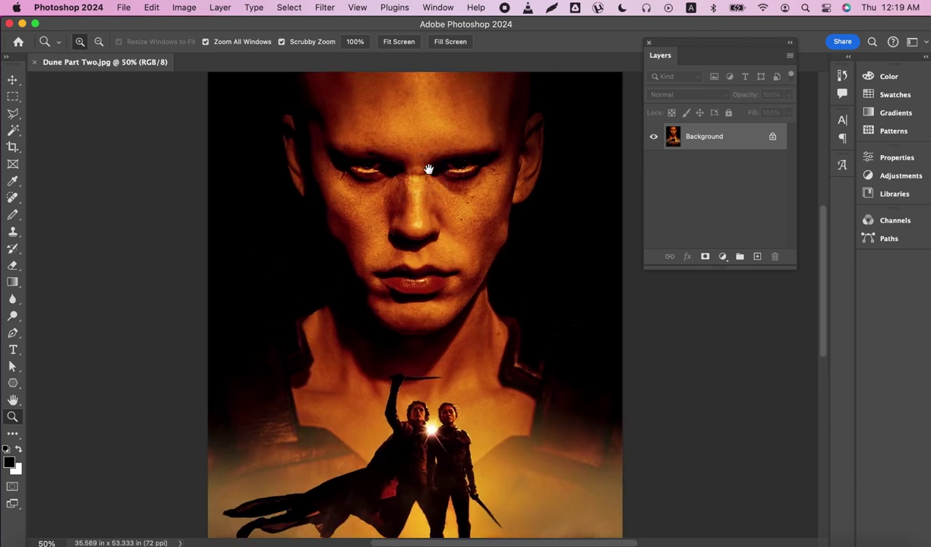
Check the image size, 2561 × 3840 px at 72 pixels/inch, leaving it unchanged
{"action": "left_click", "coordinate": [184, 9]}
{"action": "left_click", "coordinate": [226, 105]}
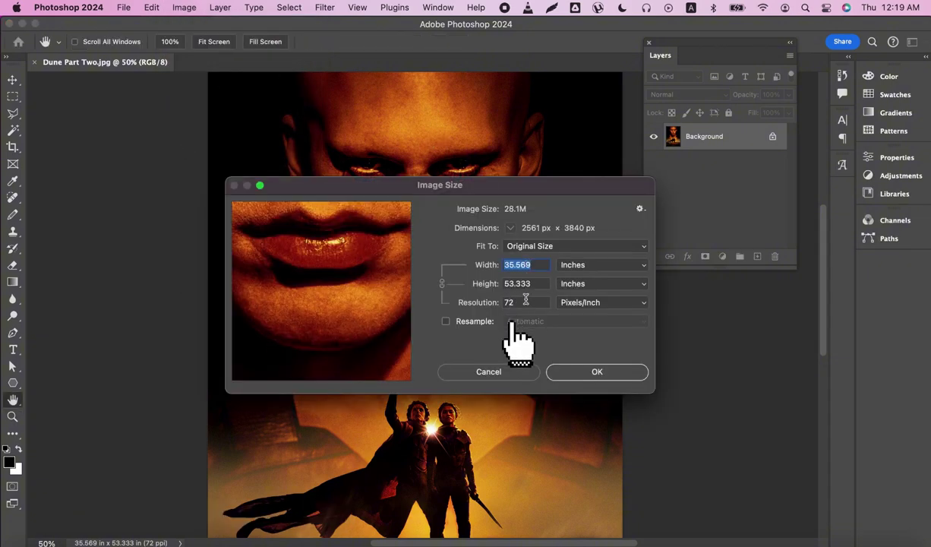
{"action": "left_click", "coordinate": [581, 372]}
{"action": "key", "text": "z"}
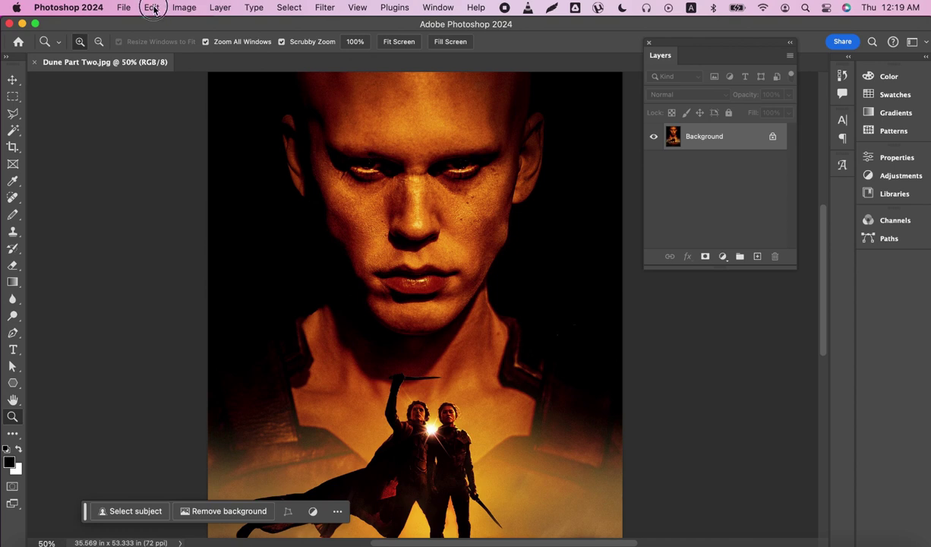
{"action": "left_click", "coordinate": [152, 8]}
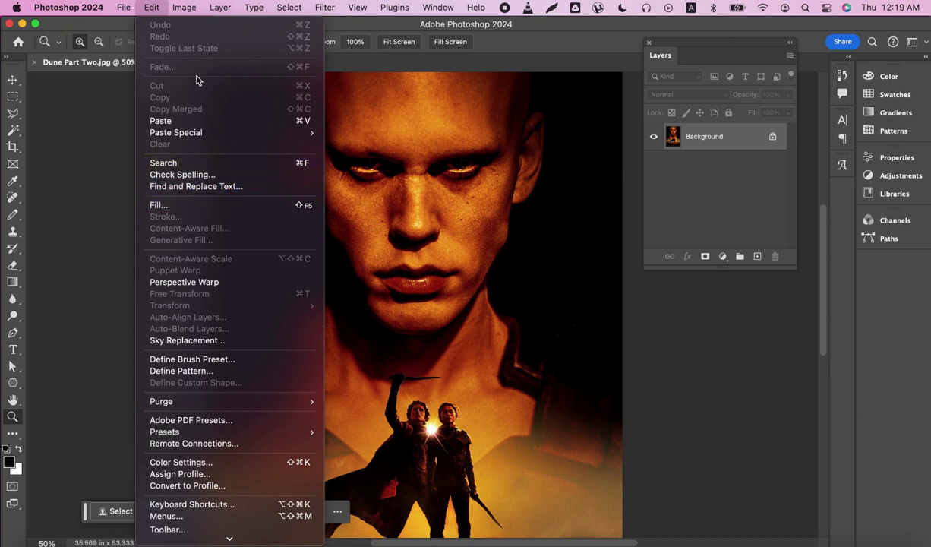
{"action": "mouse_move", "coordinate": [289, 8]}
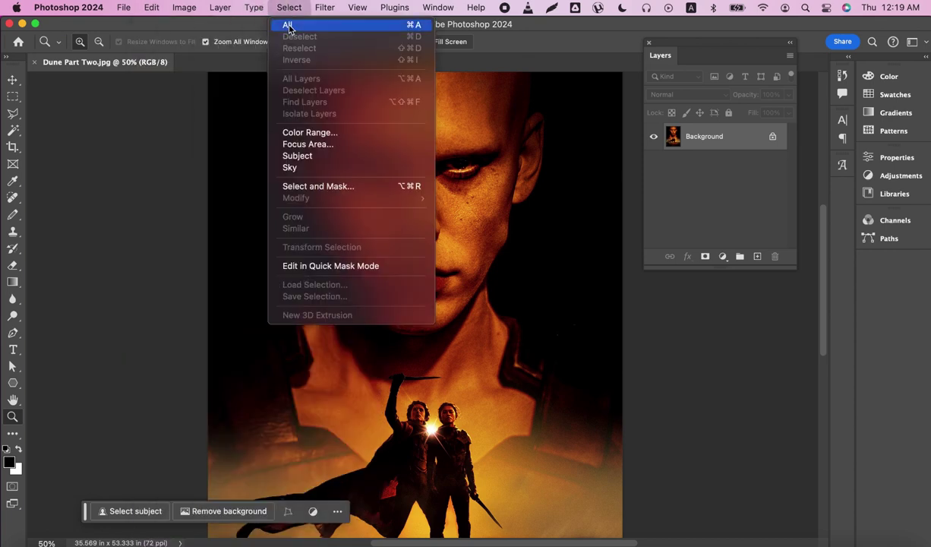
Select the entire poster and copy it to the clipboard
{"action": "left_click", "coordinate": [289, 28]}
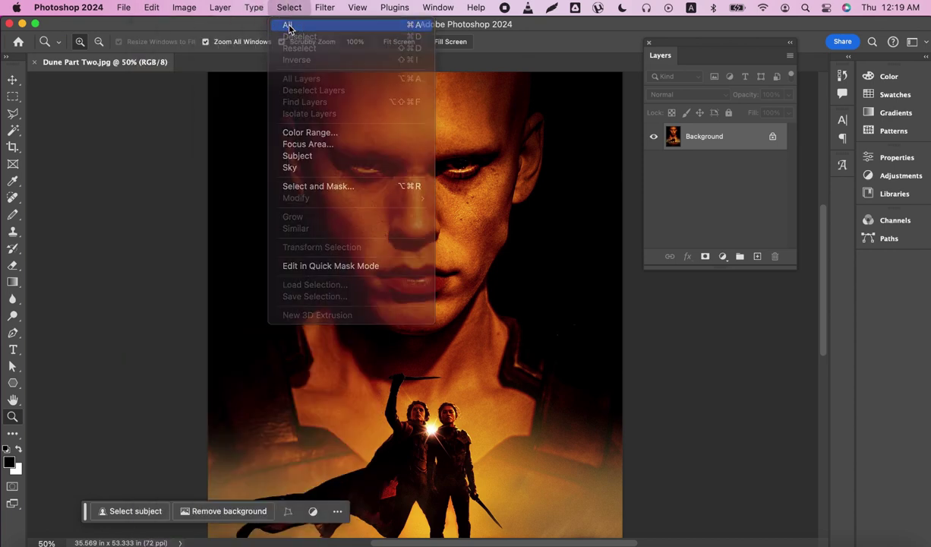
{"action": "left_click", "coordinate": [123, 9]}
{"action": "mouse_move", "coordinate": [152, 7]}
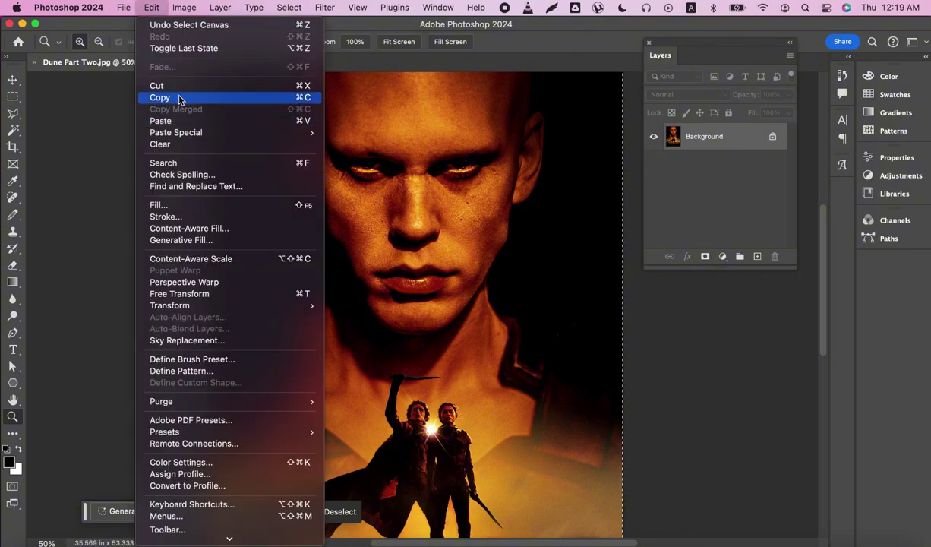
{"action": "left_click", "coordinate": [180, 97]}
Create a new 2561 × 3840 px document from the Clipboard preset at 300 ppi
{"action": "left_click", "coordinate": [123, 8]}
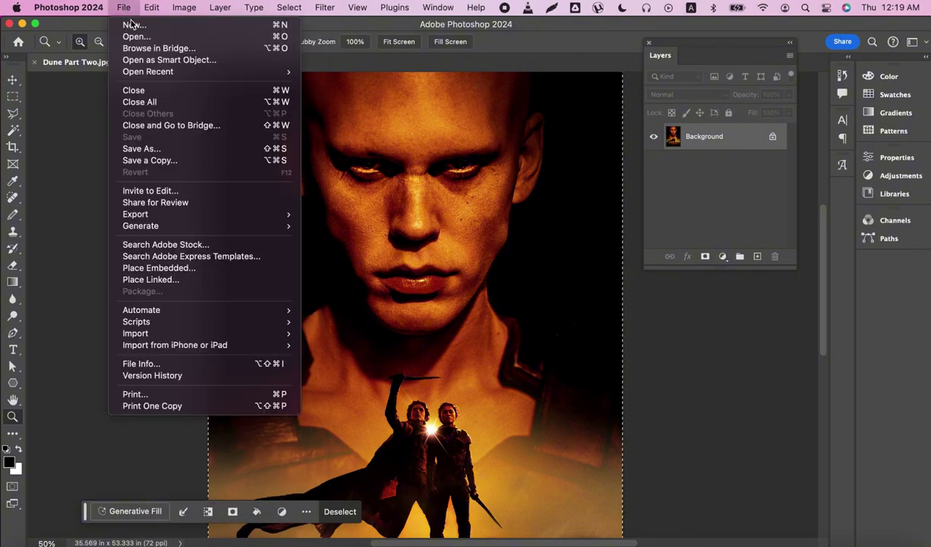
{"action": "left_click", "coordinate": [133, 26]}
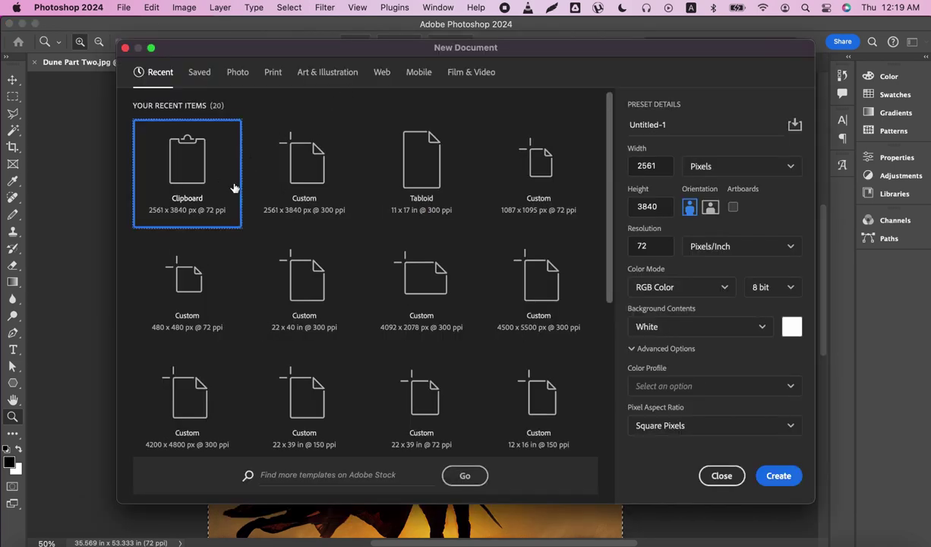
{"action": "double_click", "coordinate": [641, 245]}
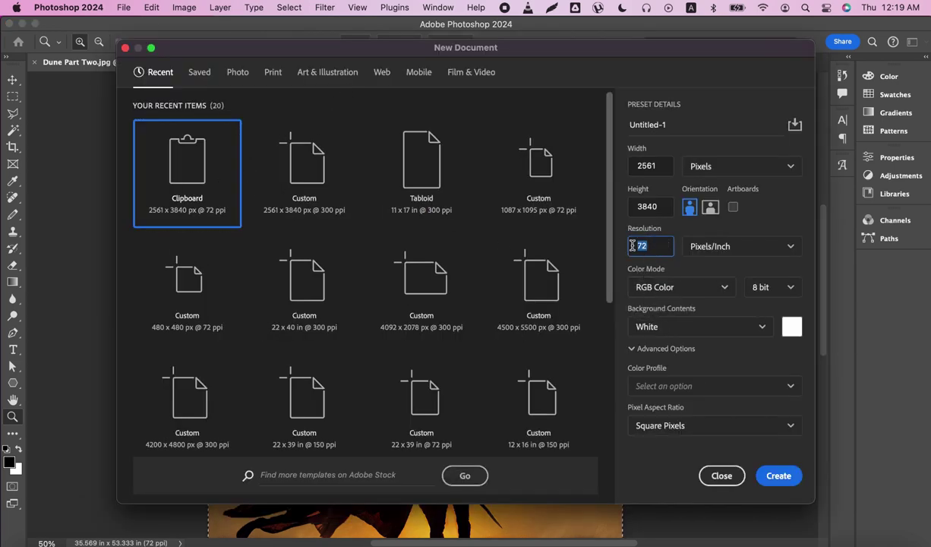
{"action": "type", "text": "300"}
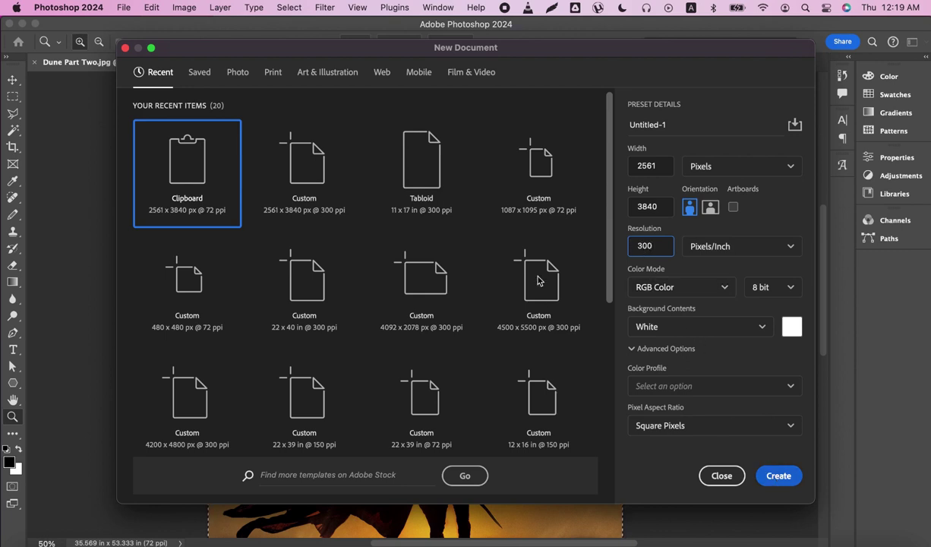
{"action": "key", "text": "Return"}
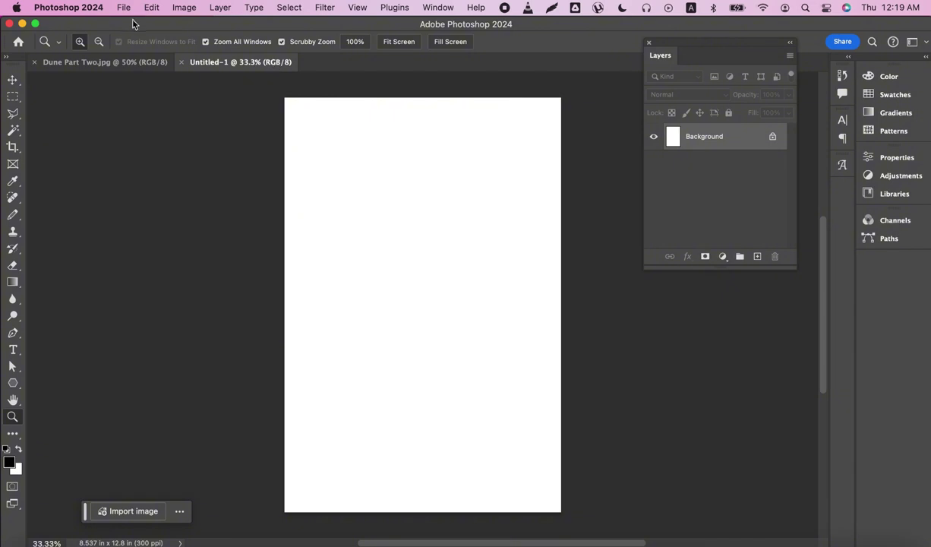
Paste the poster into Untitled-1 and merge visible layers into one Background layer
{"action": "left_click", "coordinate": [149, 8]}
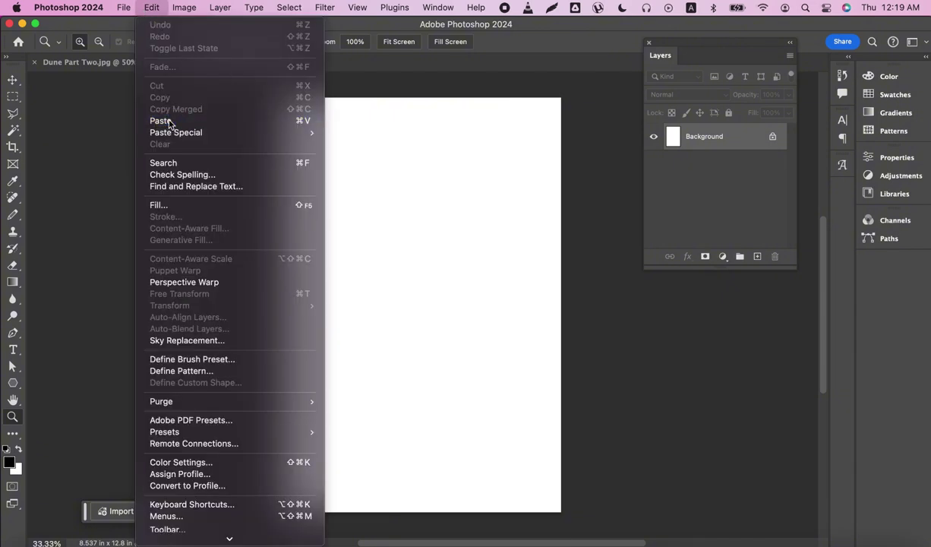
{"action": "left_click", "coordinate": [160, 121]}
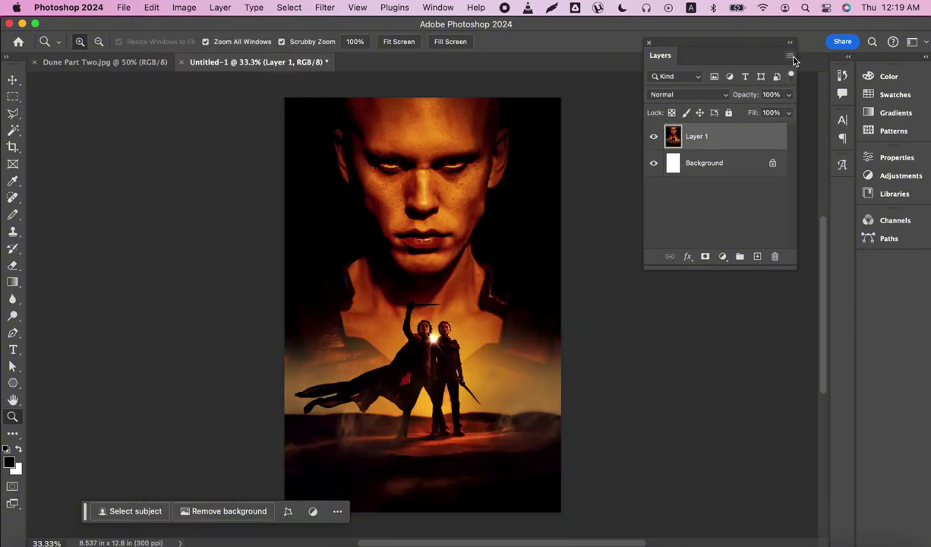
{"action": "left_click", "coordinate": [791, 58]}
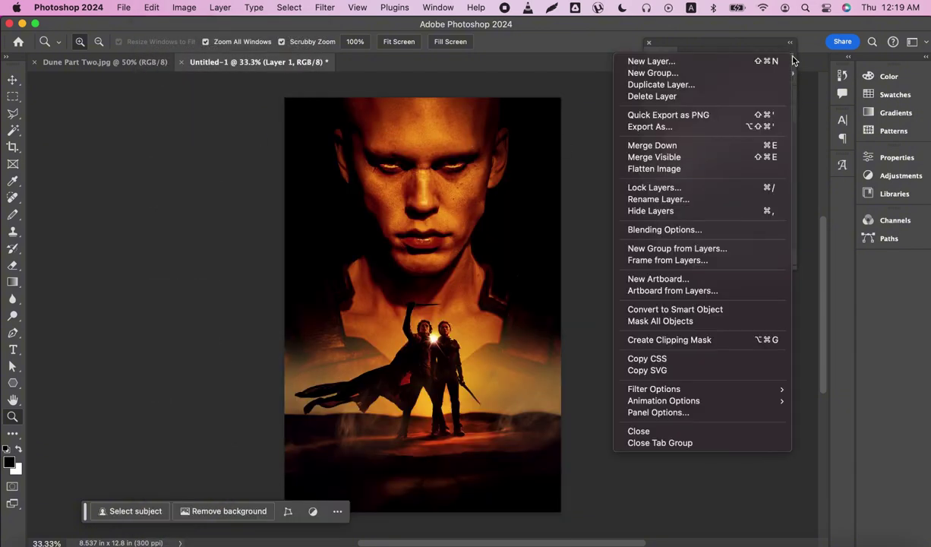
{"action": "left_click", "coordinate": [693, 169]}
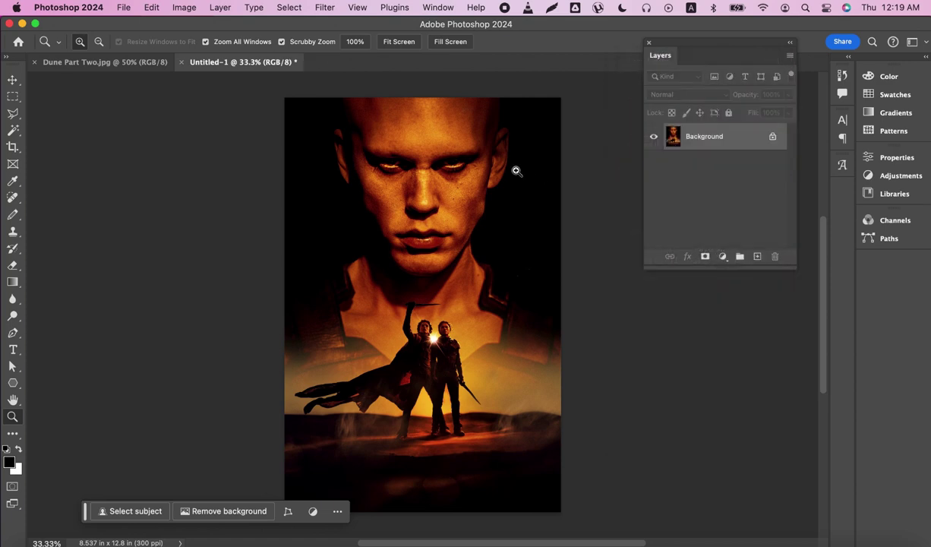
Duplicate the Background layer into a new document named halftone
{"action": "right_click", "coordinate": [711, 138]}
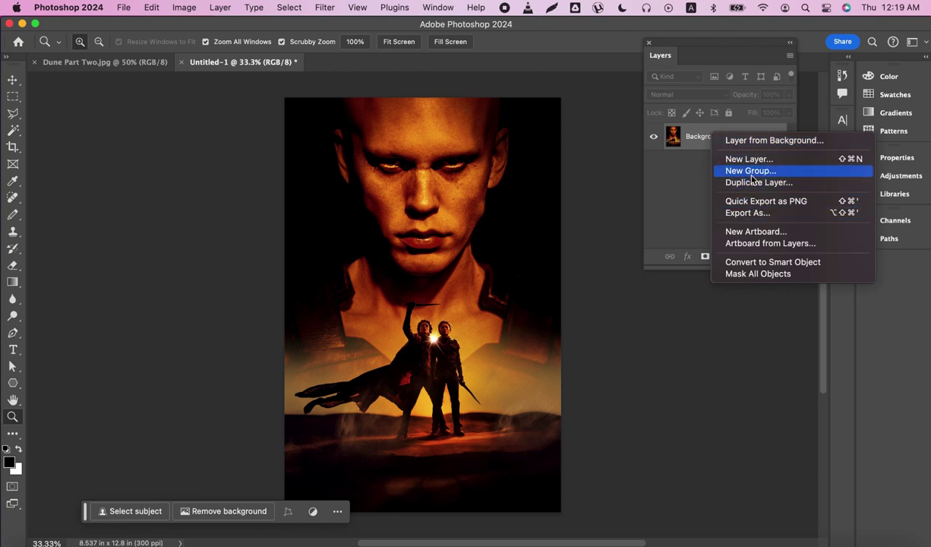
{"action": "left_click", "coordinate": [725, 182]}
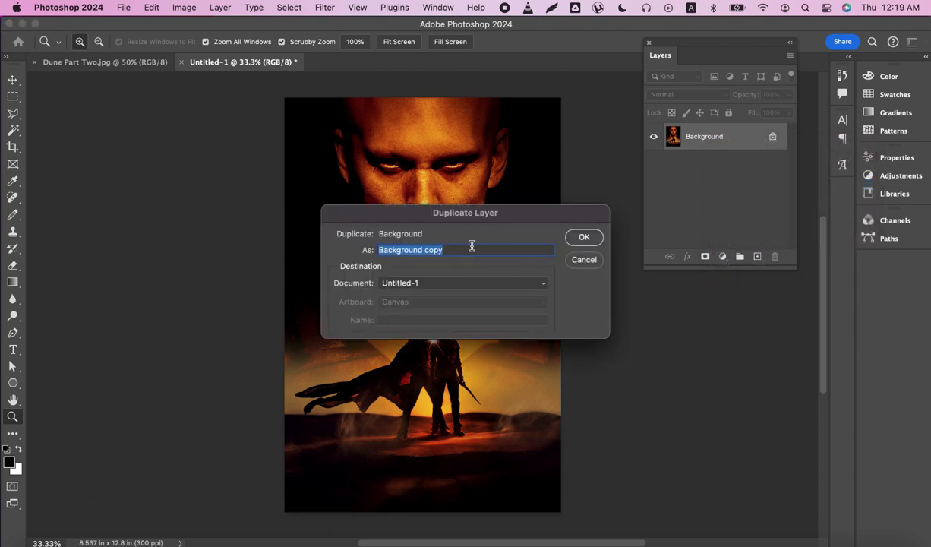
{"action": "left_click", "coordinate": [414, 283]}
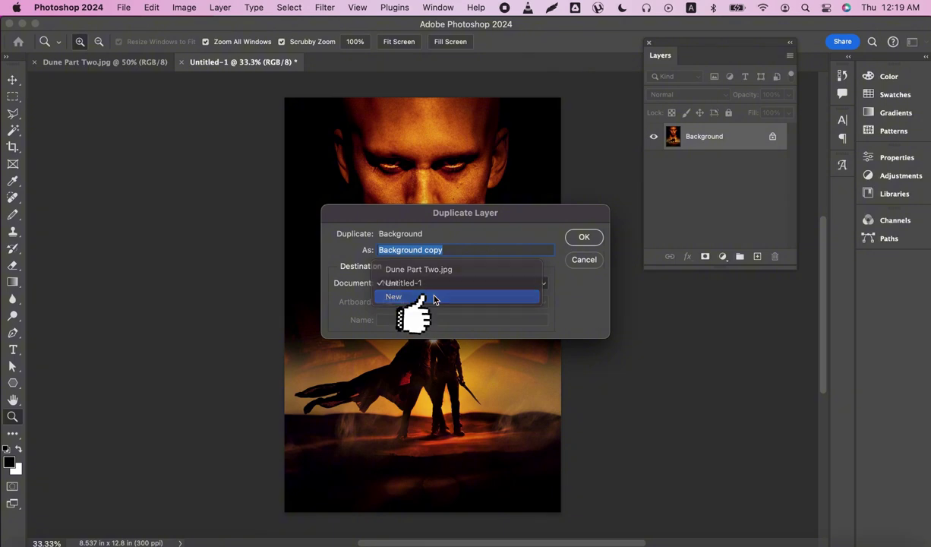
{"action": "left_click", "coordinate": [416, 296]}
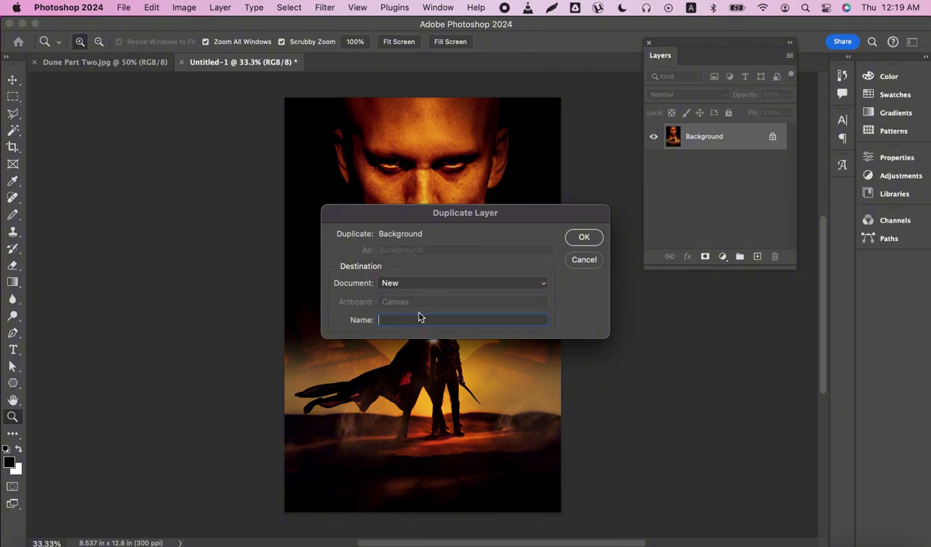
{"action": "type", "text": "halftone"}
{"action": "left_click", "coordinate": [582, 240]}
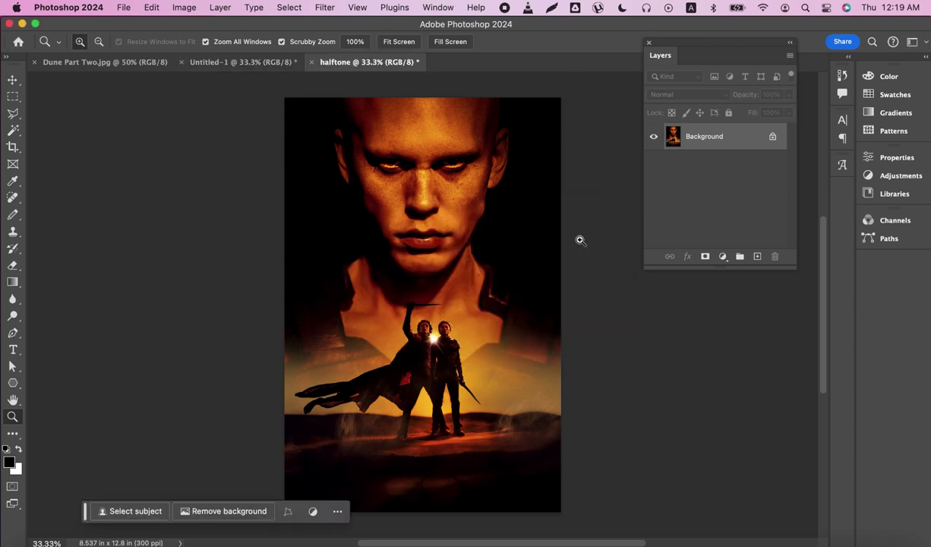
Convert the halftone document to Grayscale mode
{"action": "left_click", "coordinate": [260, 69]}
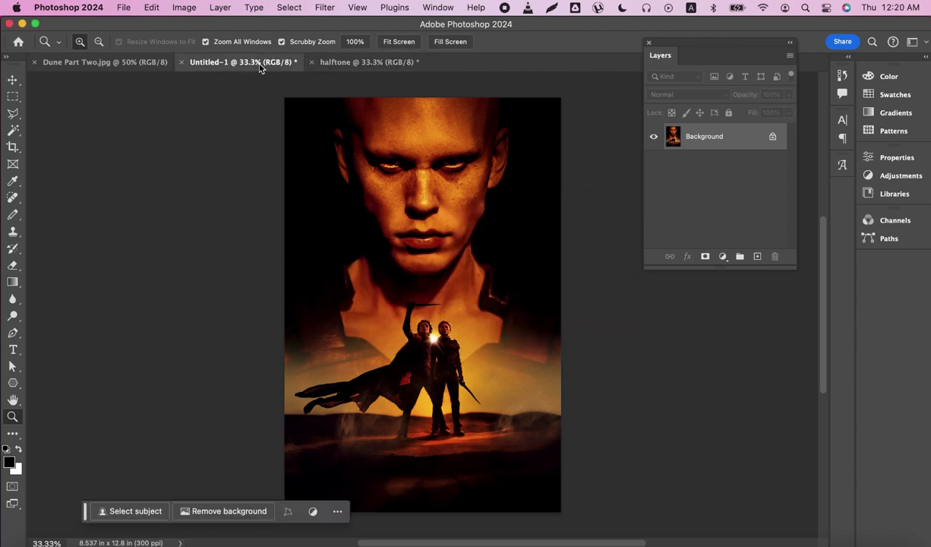
{"action": "left_click", "coordinate": [343, 60]}
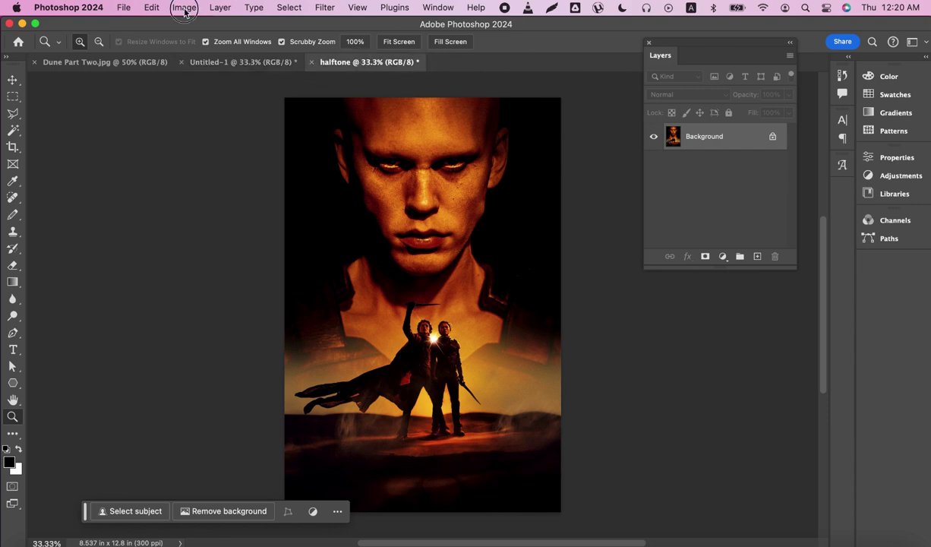
{"action": "left_click", "coordinate": [184, 7]}
{"action": "left_click", "coordinate": [341, 37]}
Apply a Levels adjustment with input values 0, 1.71 and 121
{"action": "left_click", "coordinate": [190, 9]}
{"action": "mouse_move", "coordinate": [202, 43]}
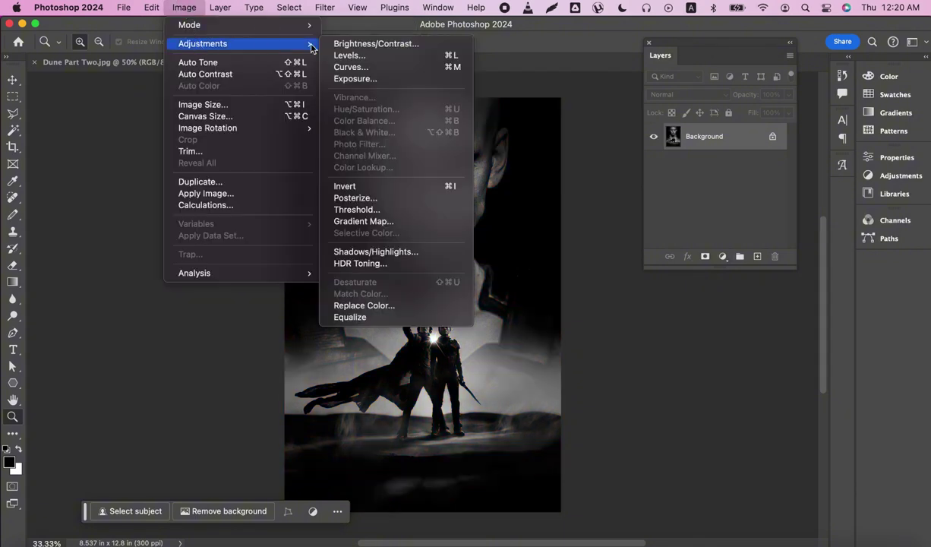
{"action": "left_click", "coordinate": [349, 56]}
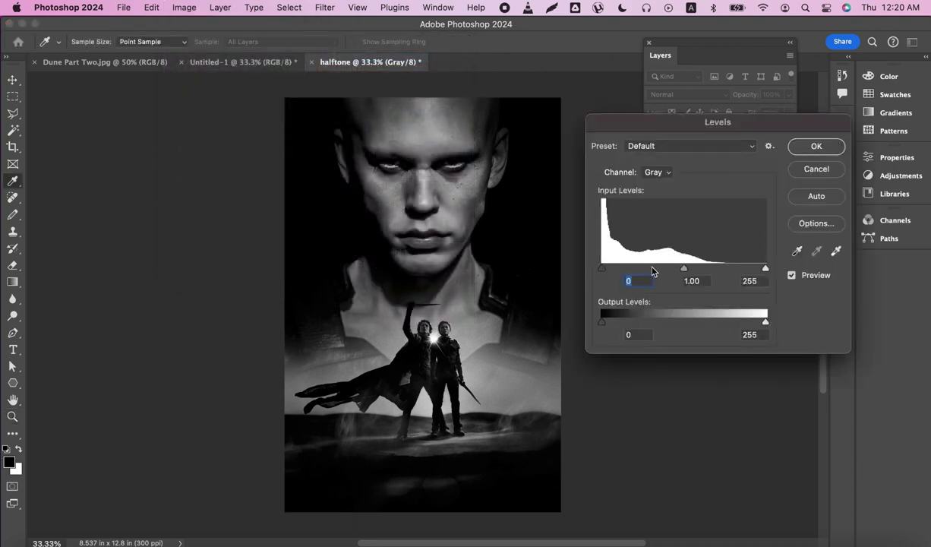
{"action": "left_click_drag", "start_coordinate": [766, 268], "coordinate": [679, 269]}
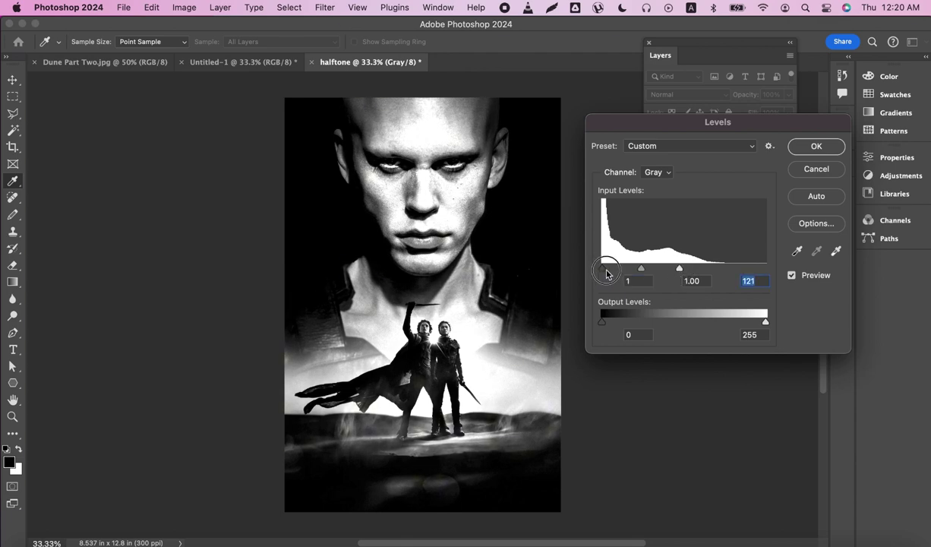
{"action": "mouse_move", "coordinate": [601, 269]}
{"action": "left_mouse_down"}
{"action": "mouse_move", "coordinate": [609, 271]}
{"action": "mouse_move", "coordinate": [577, 262]}
{"action": "left_mouse_up"}
{"action": "left_click_drag", "start_coordinate": [641, 269], "coordinate": [627, 273]}
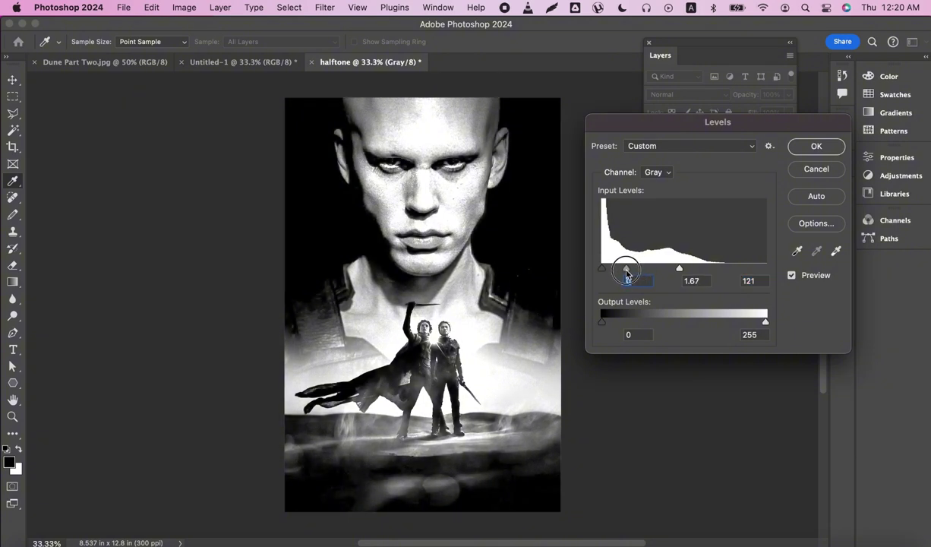
{"action": "left_click_drag", "start_coordinate": [628, 274], "coordinate": [625, 273]}
{"action": "left_click", "coordinate": [798, 150]}
Convert to Bitmap at 300 ppi using a round-dot halftone screen, 25 lpi, 25° angle
{"action": "left_click", "coordinate": [183, 8]}
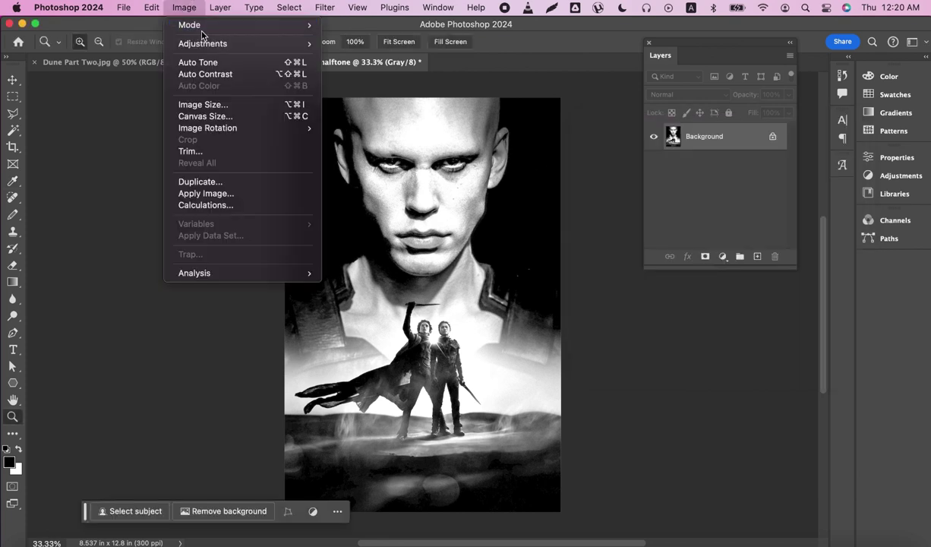
{"action": "left_click", "coordinate": [334, 26]}
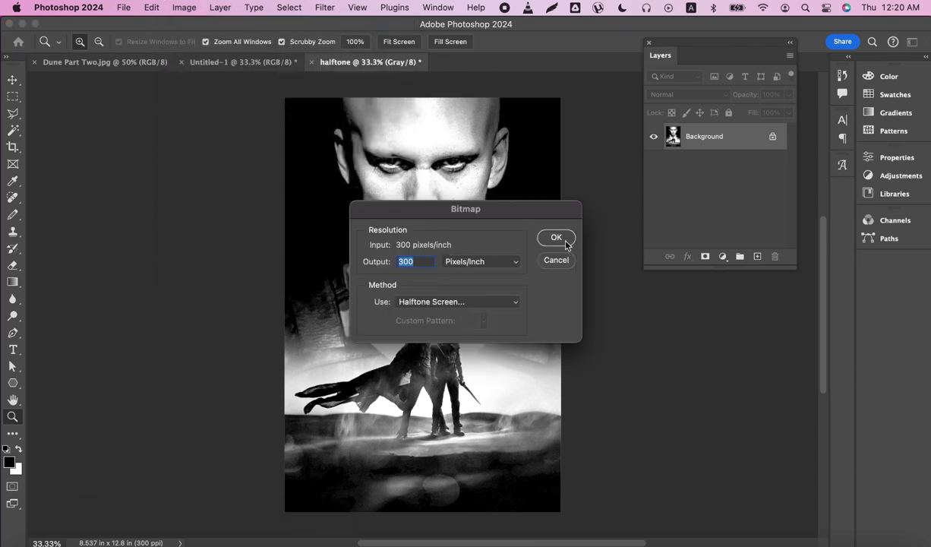
{"action": "left_click", "coordinate": [557, 237]}
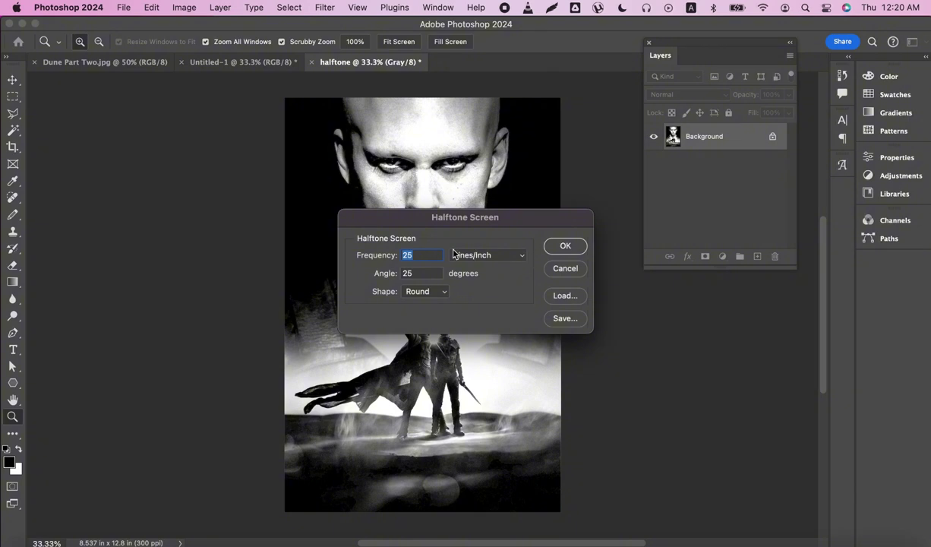
{"action": "left_click", "coordinate": [429, 257]}
{"action": "left_click", "coordinate": [574, 249]}
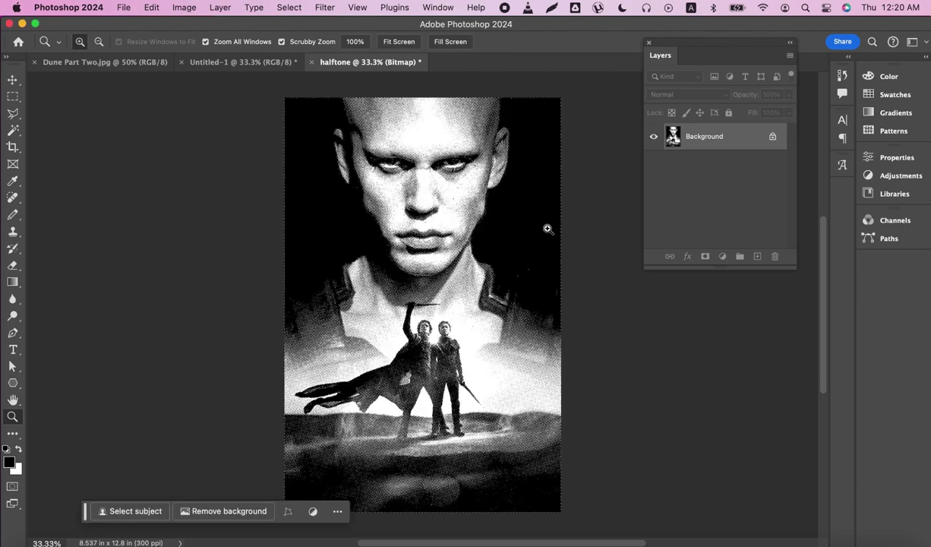
Zoom in on the face and nose to inspect the halftone dots
{"action": "left_click", "coordinate": [443, 176]}
{"action": "left_click", "coordinate": [443, 175]}
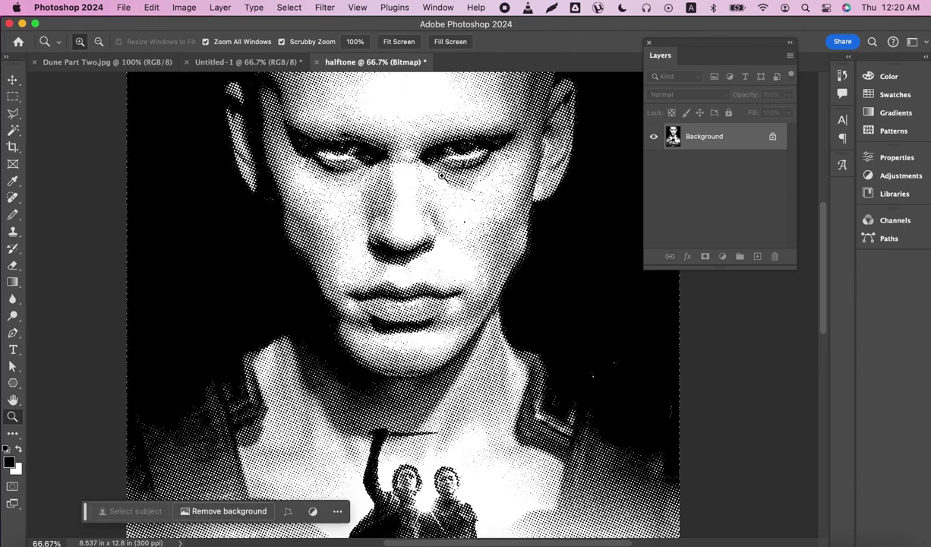
{"action": "left_click", "coordinate": [418, 175]}
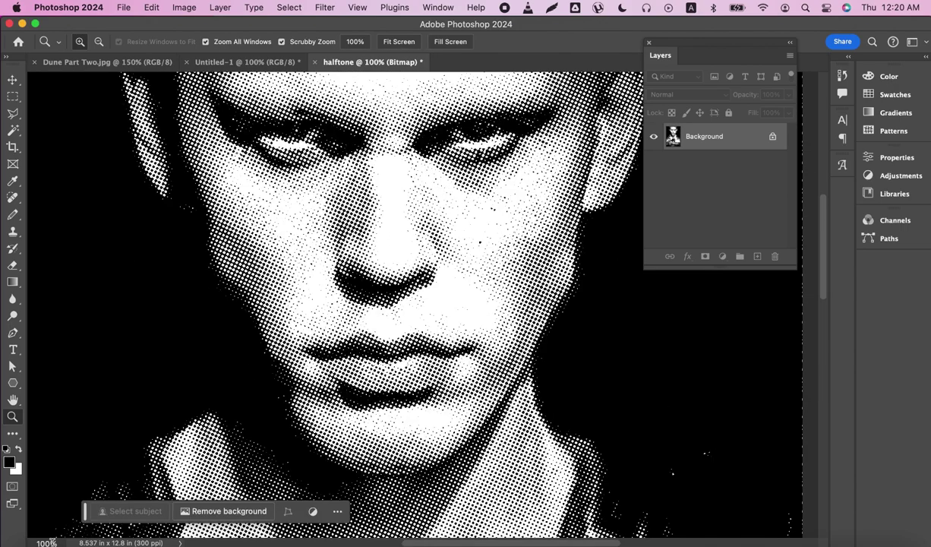
{"action": "left_click", "coordinate": [432, 200], "text": "alt"}
{"action": "left_click", "coordinate": [431, 201], "text": "alt"}
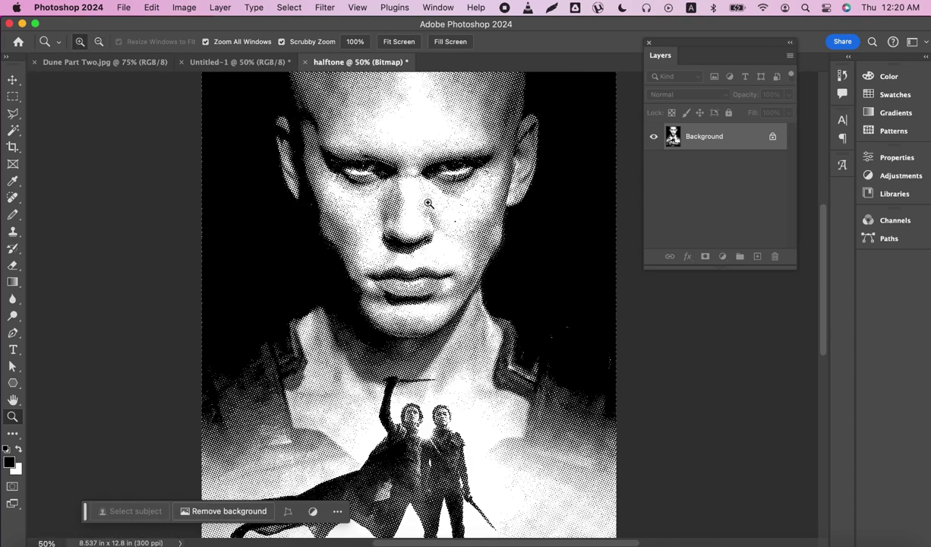
{"action": "left_click", "coordinate": [410, 196]}
{"action": "left_click", "coordinate": [406, 196]}
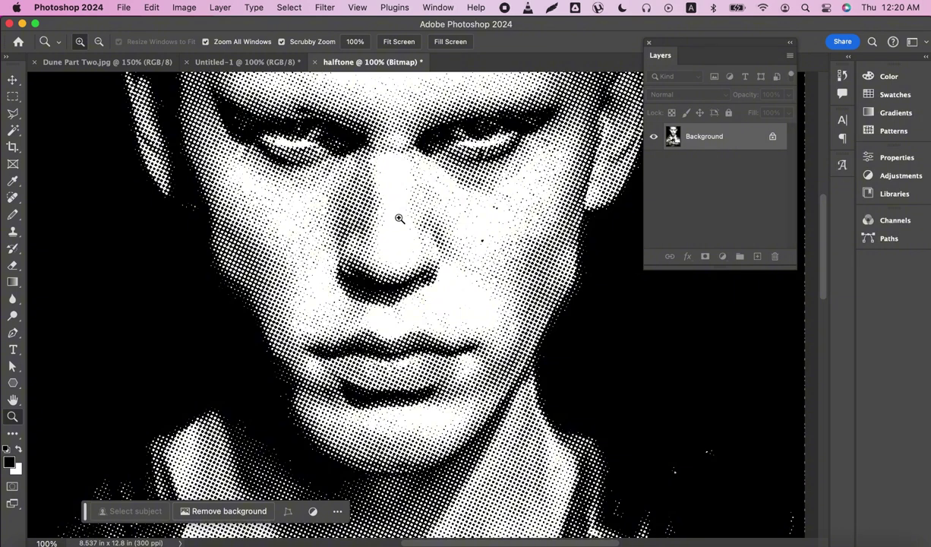
Undo the halftone, trial a 20 lpi bitmap conversion, then undo that too
{"action": "key", "text": "super+z"}
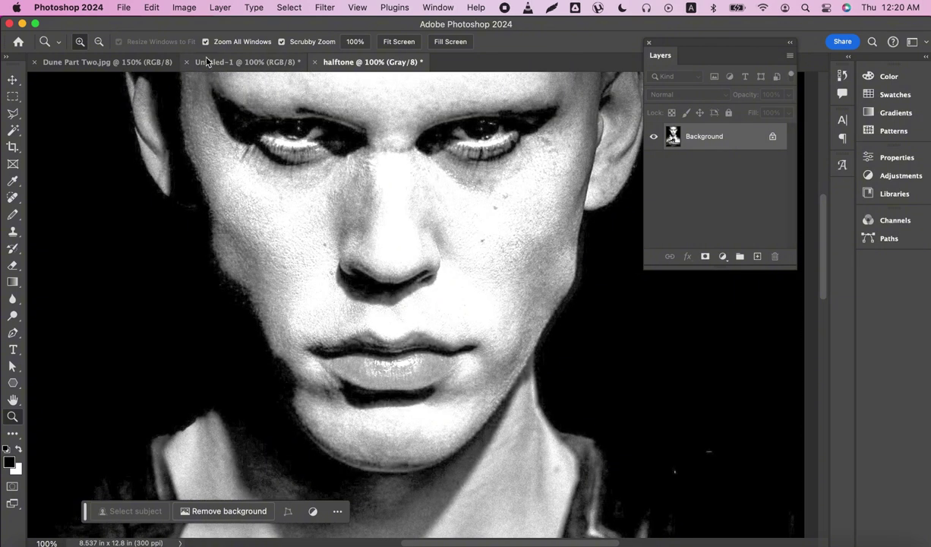
{"action": "left_click", "coordinate": [184, 7]}
{"action": "mouse_move", "coordinate": [189, 25]}
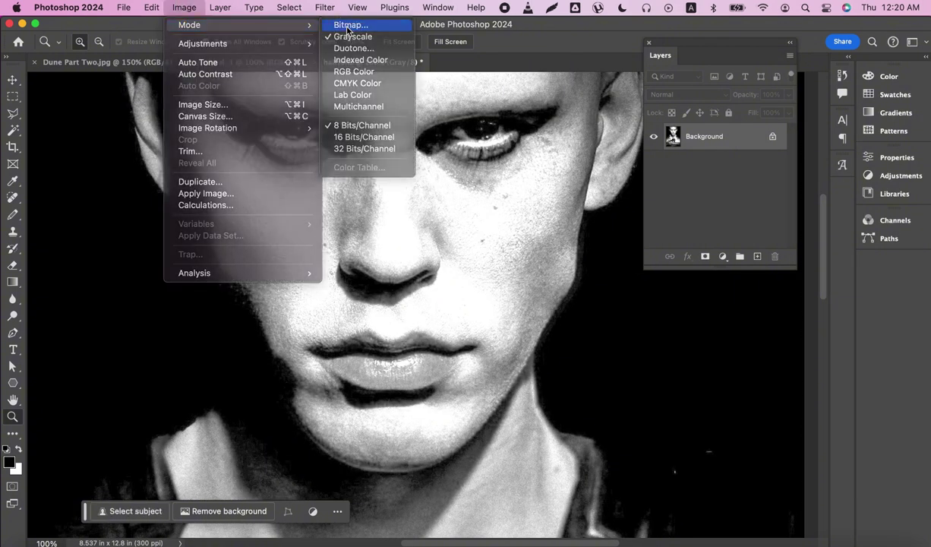
{"action": "left_click", "coordinate": [348, 25]}
{"action": "left_click", "coordinate": [562, 240]}
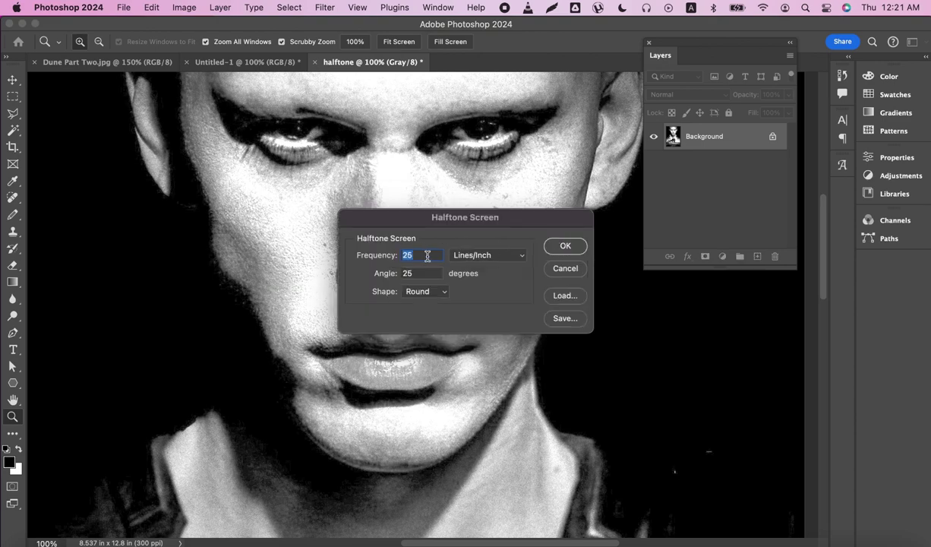
{"action": "type", "text": "2"}
{"action": "left_click", "coordinate": [564, 245]}
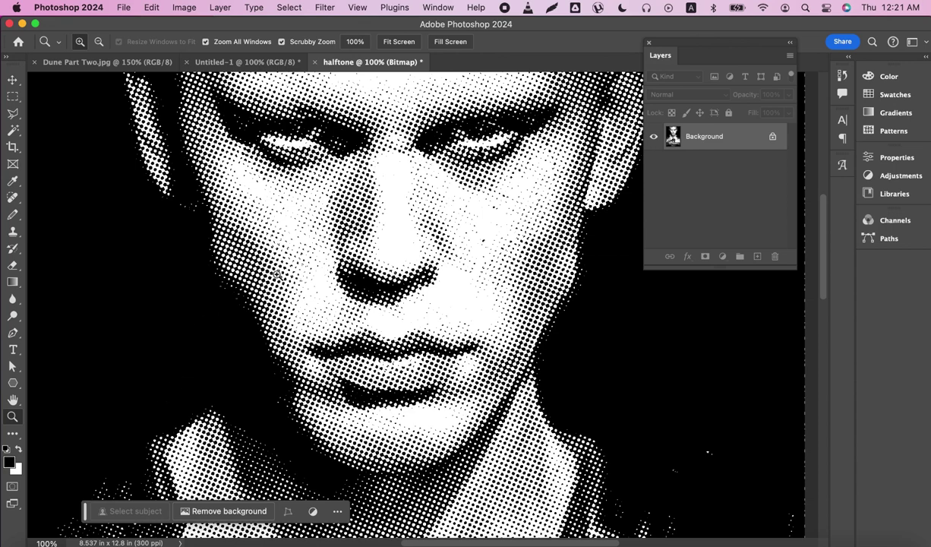
{"action": "key", "text": "super+z"}
{"action": "left_click", "coordinate": [183, 6]}
{"action": "mouse_move", "coordinate": [189, 25]}
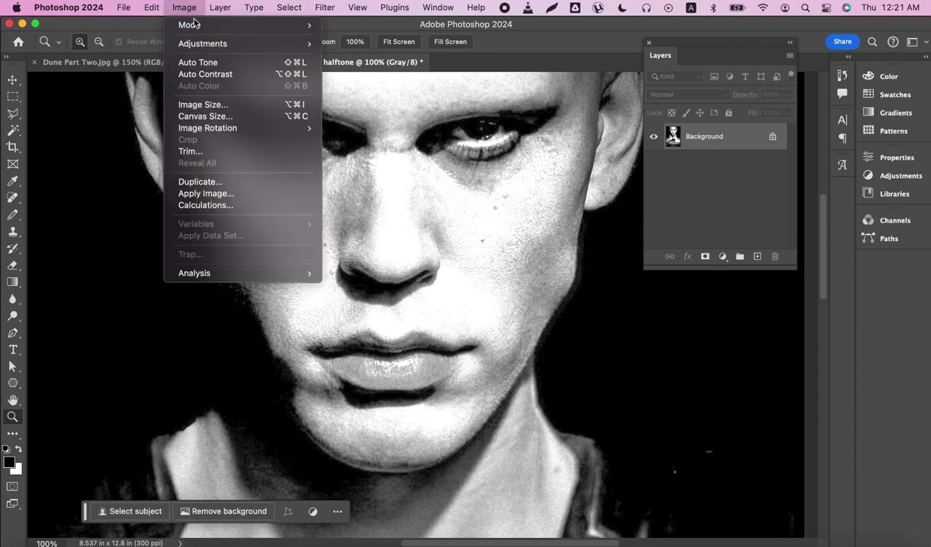
{"action": "left_click", "coordinate": [349, 29]}
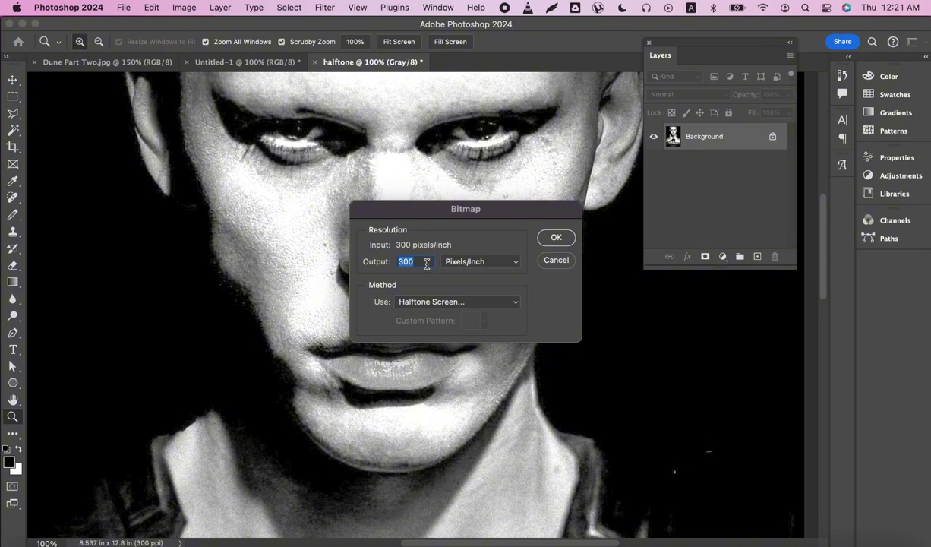
{"action": "left_click", "coordinate": [556, 237]}
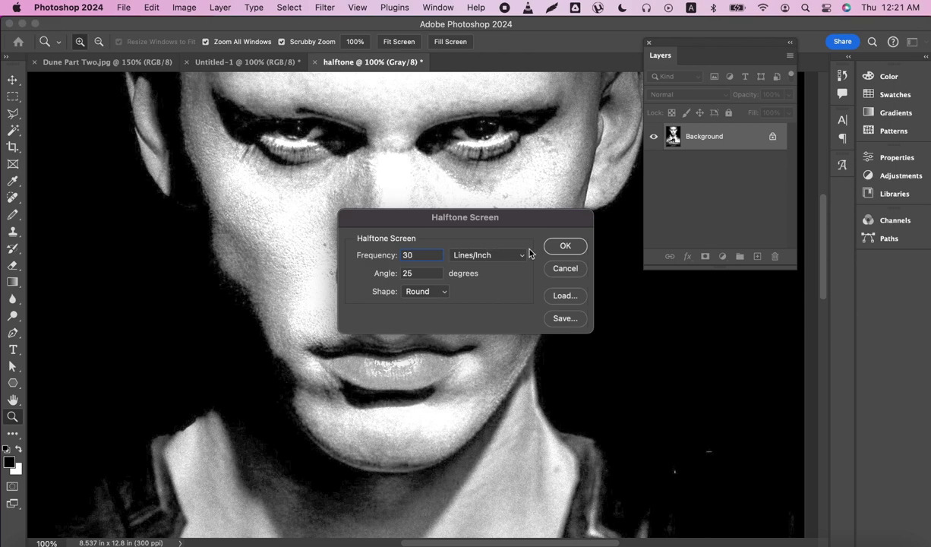
{"action": "left_click", "coordinate": [565, 245]}
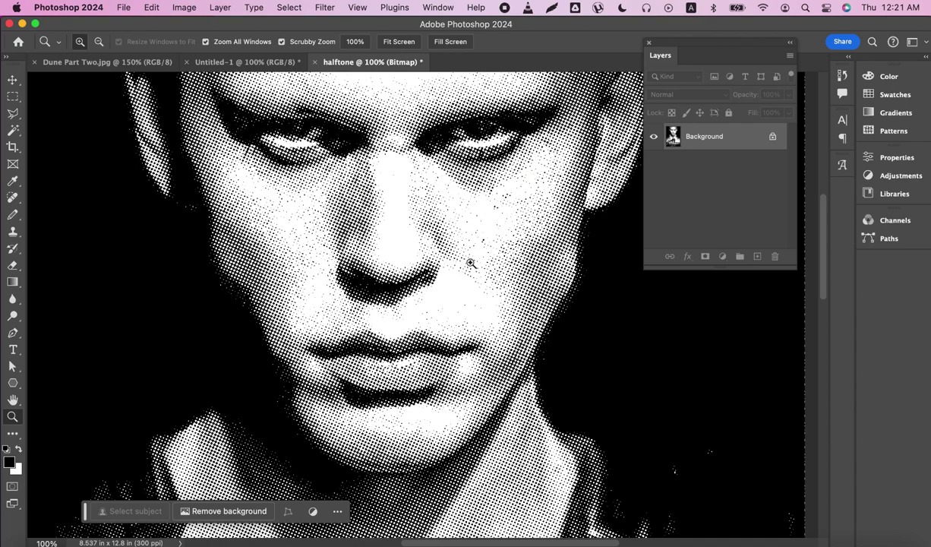
{"action": "left_click", "coordinate": [416, 291], "text": "alt"}
{"action": "left_click", "coordinate": [415, 292], "text": "alt"}
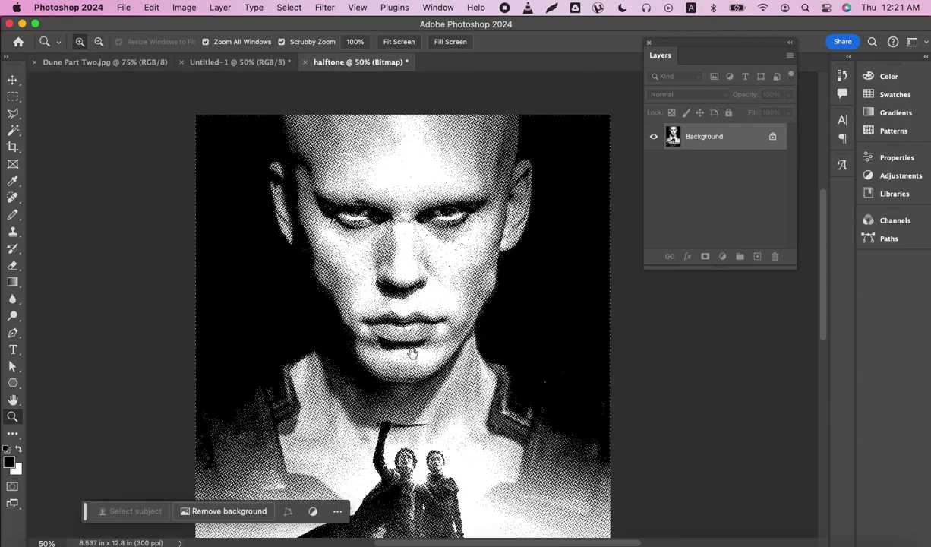
{"action": "scroll", "coordinate": [402, 319], "scroll_direction": "down", "scroll_amount": 3}
{"action": "scroll", "coordinate": [402, 327], "scroll_direction": "down", "scroll_amount": 5}
{"action": "left_click", "coordinate": [417, 345]}
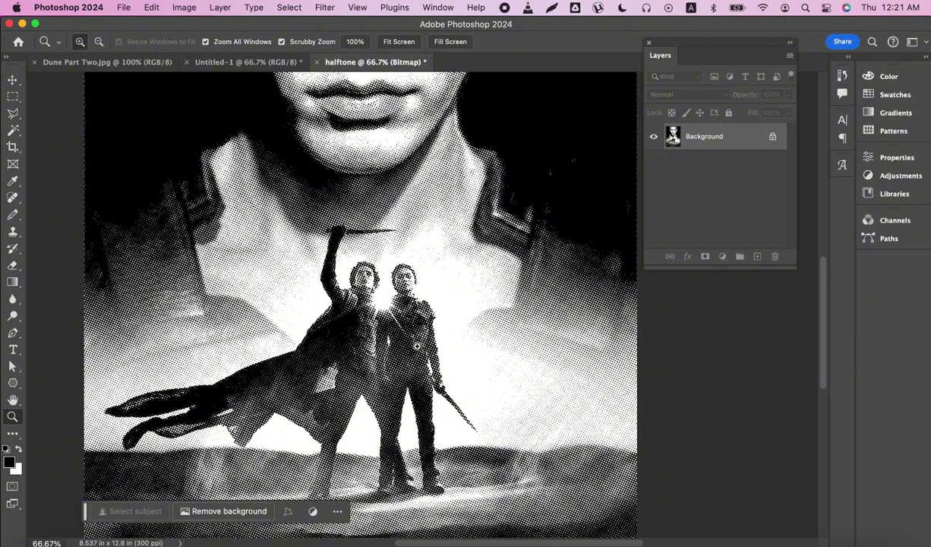
{"action": "left_click", "coordinate": [417, 345]}
{"action": "left_click", "coordinate": [452, 331]}
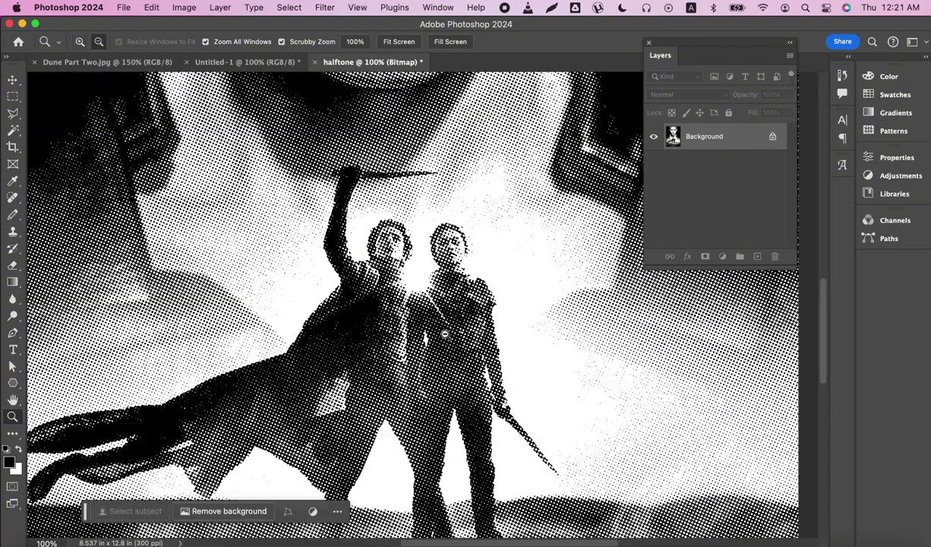
{"action": "left_click", "coordinate": [445, 332], "text": "alt"}
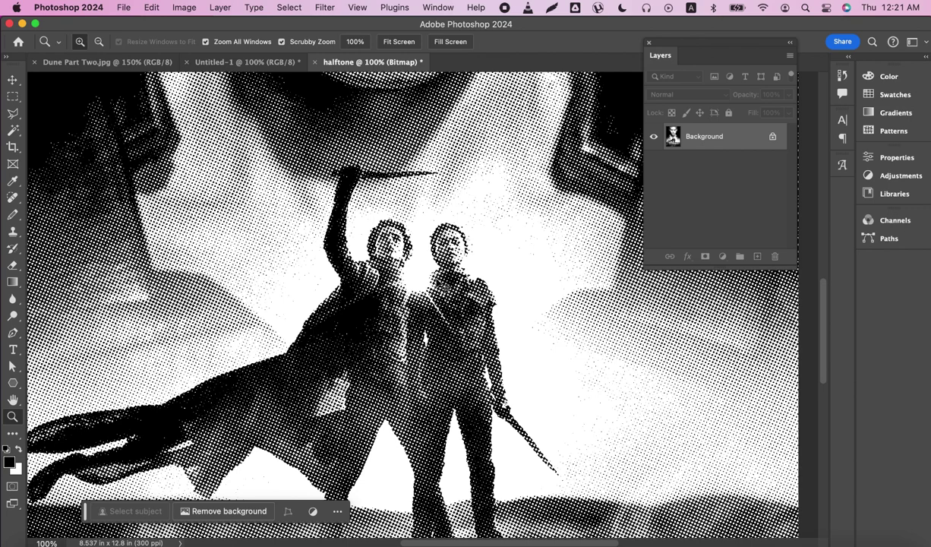
{"action": "key", "text": "super+z"}
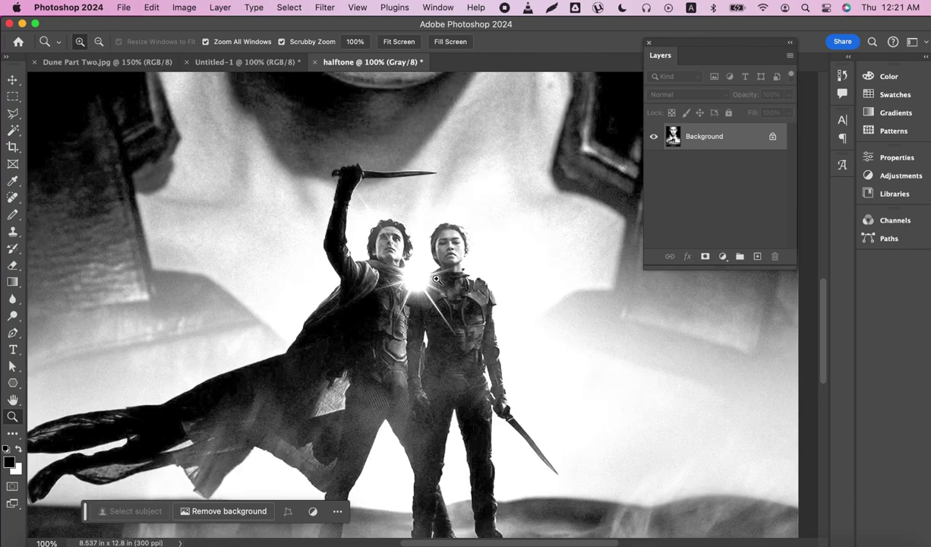
{"action": "left_click", "coordinate": [184, 9]}
{"action": "mouse_move", "coordinate": [189, 25]}
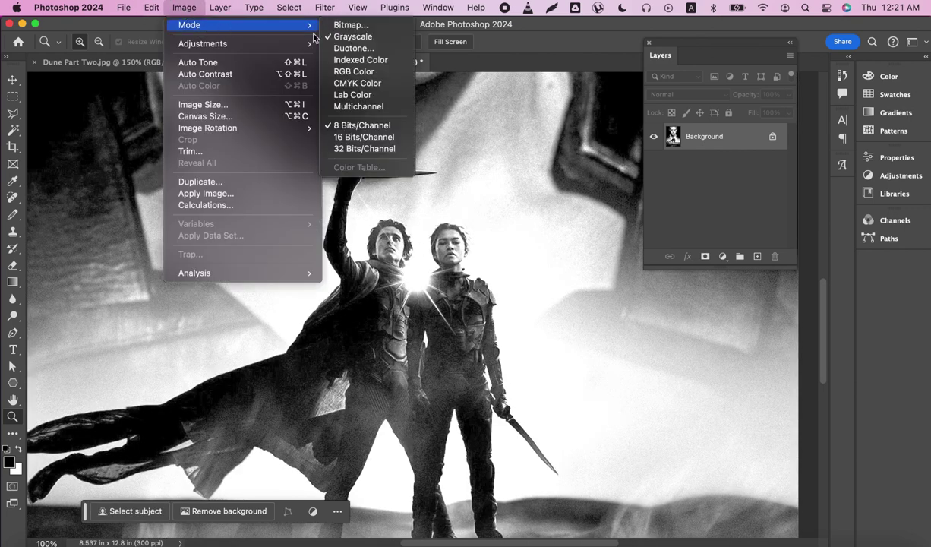
{"action": "left_click", "coordinate": [391, 25]}
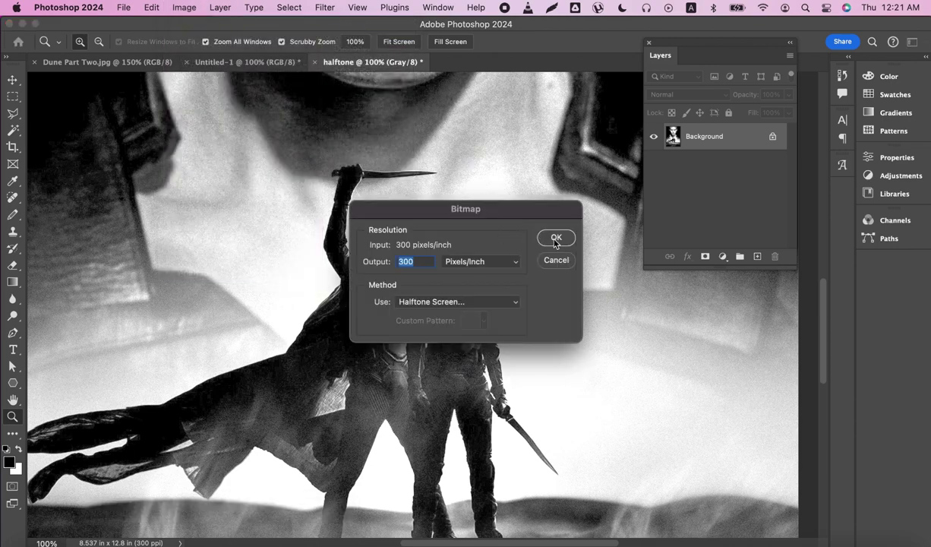
{"action": "left_click", "coordinate": [544, 240]}
{"action": "type", "text": "2"}
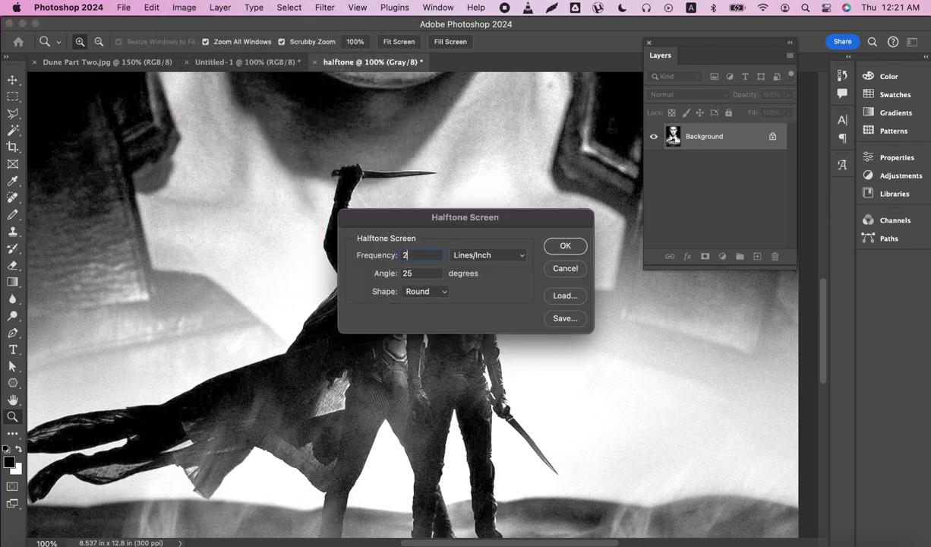
{"action": "type", "text": "0"}
{"action": "left_click_drag", "start_coordinate": [403, 256], "coordinate": [433, 254]}
{"action": "left_click", "coordinate": [564, 246]}
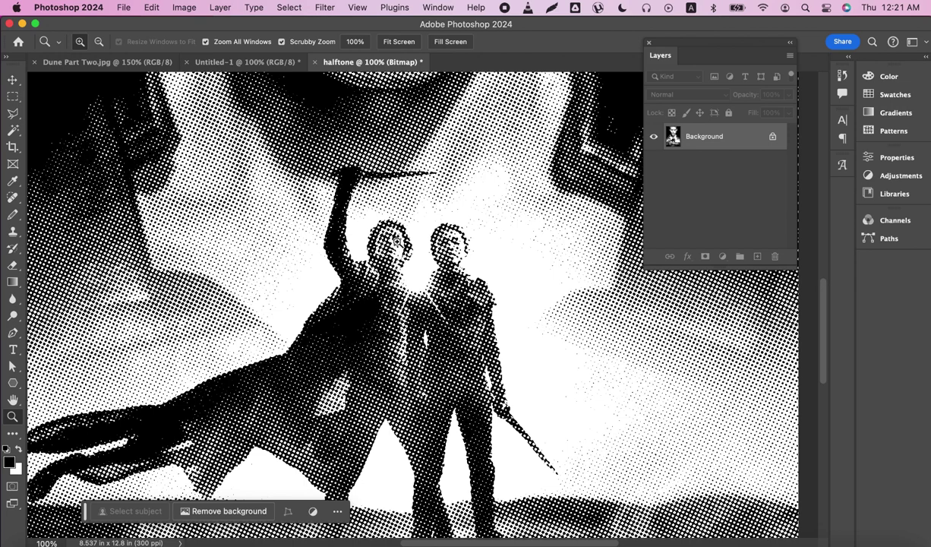
{"action": "key", "text": "super+z"}
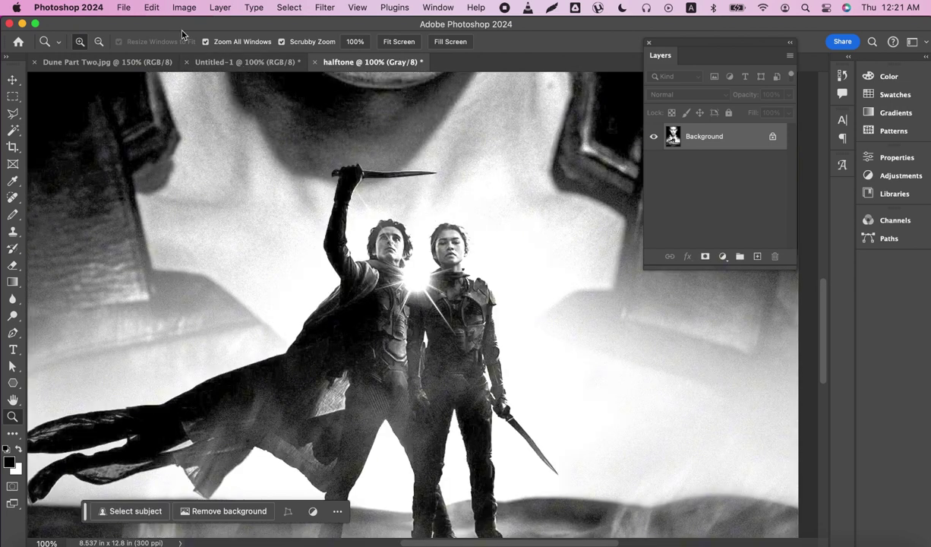
Convert the image to Bitmap again at 300 ppi with a revised halftone frequency
{"action": "left_click", "coordinate": [182, 8]}
{"action": "mouse_move", "coordinate": [197, 25]}
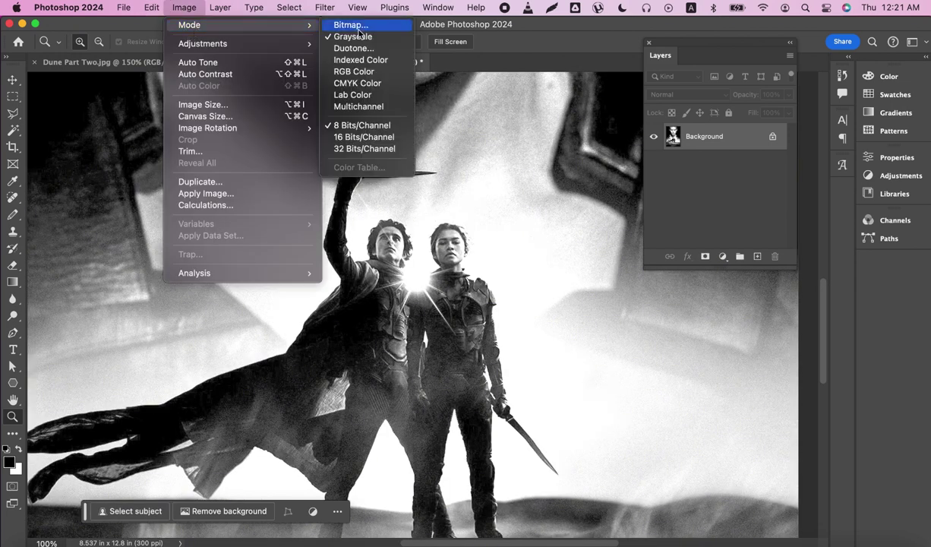
{"action": "left_click", "coordinate": [358, 29]}
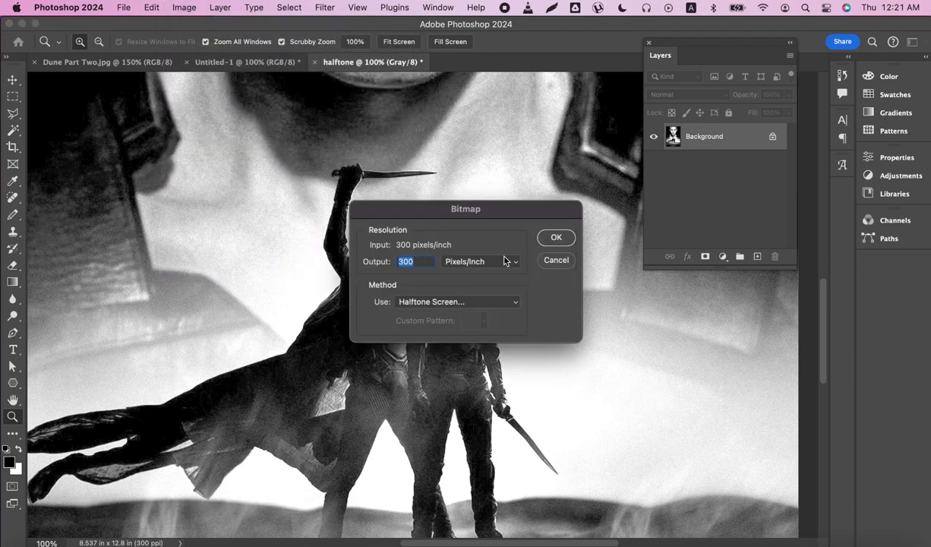
{"action": "left_click", "coordinate": [557, 237]}
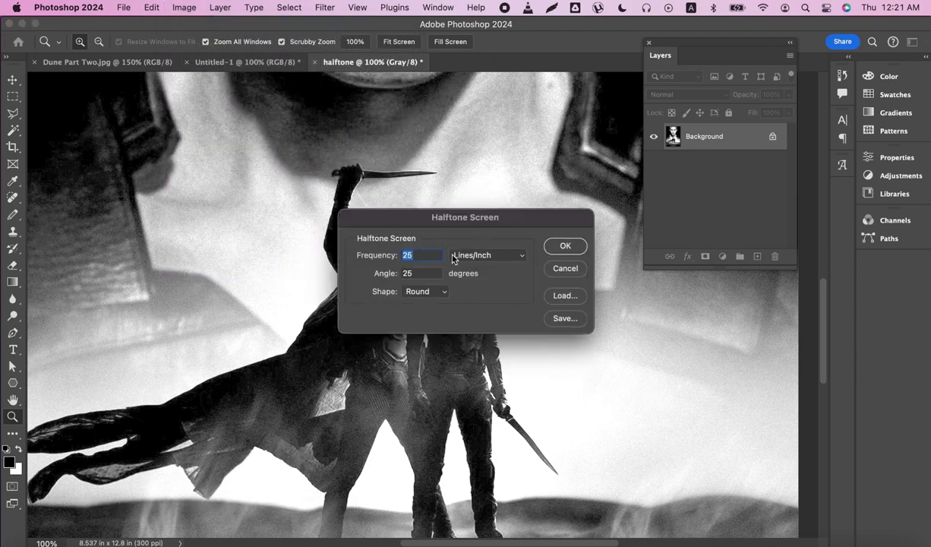
{"action": "type", "text": "30"}
{"action": "left_click", "coordinate": [564, 245]}
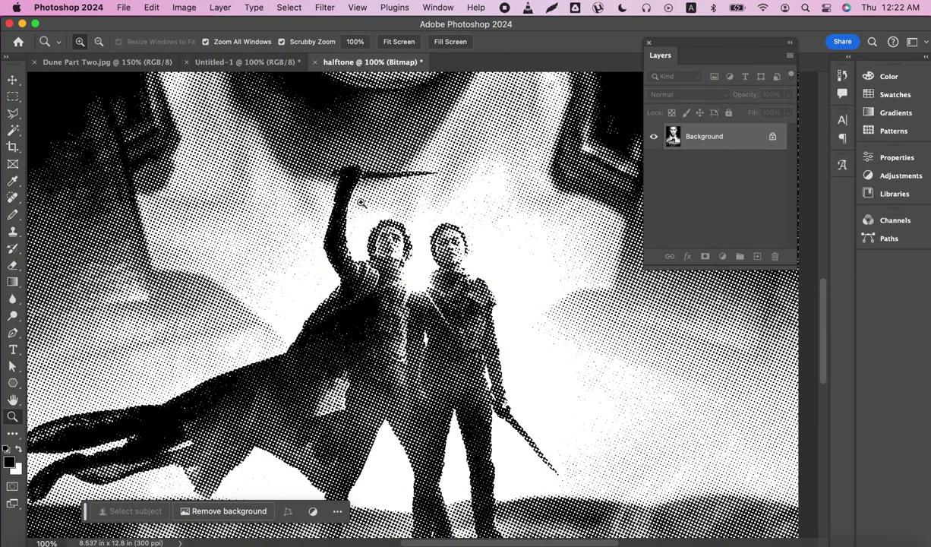
Zoom in on the halftone's top-left corner where stray edge dots appear
{"action": "left_click_drag", "start_coordinate": [325, 141], "coordinate": [366, 224]}
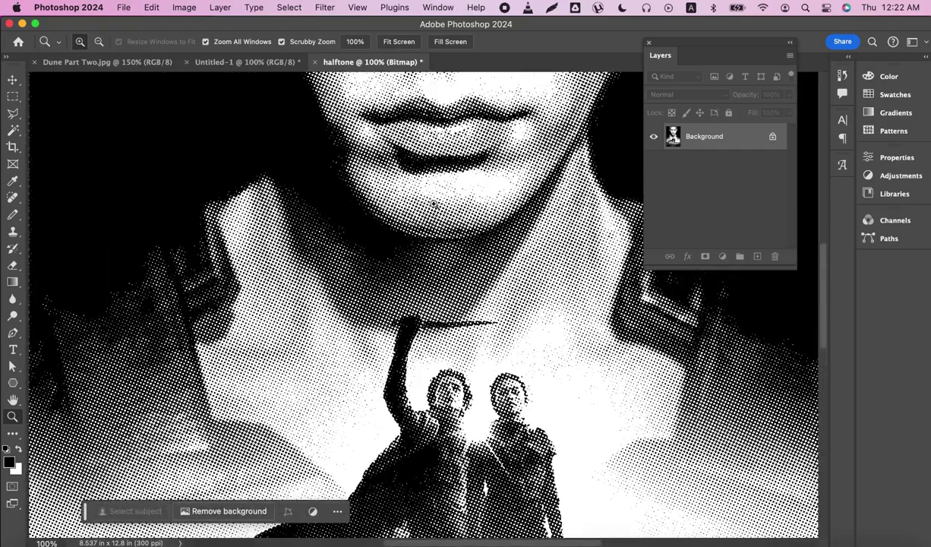
{"action": "left_click", "coordinate": [444, 201], "text": "alt"}
{"action": "left_click", "coordinate": [444, 174], "text": "alt"}
{"action": "scroll", "coordinate": [429, 240], "scroll_direction": "up", "scroll_amount": 3}
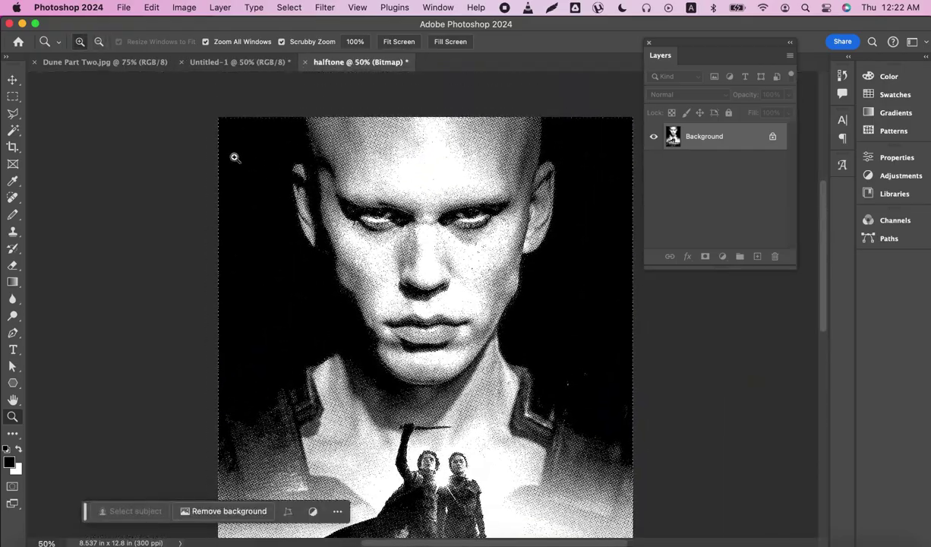
{"action": "left_click", "coordinate": [272, 133]}
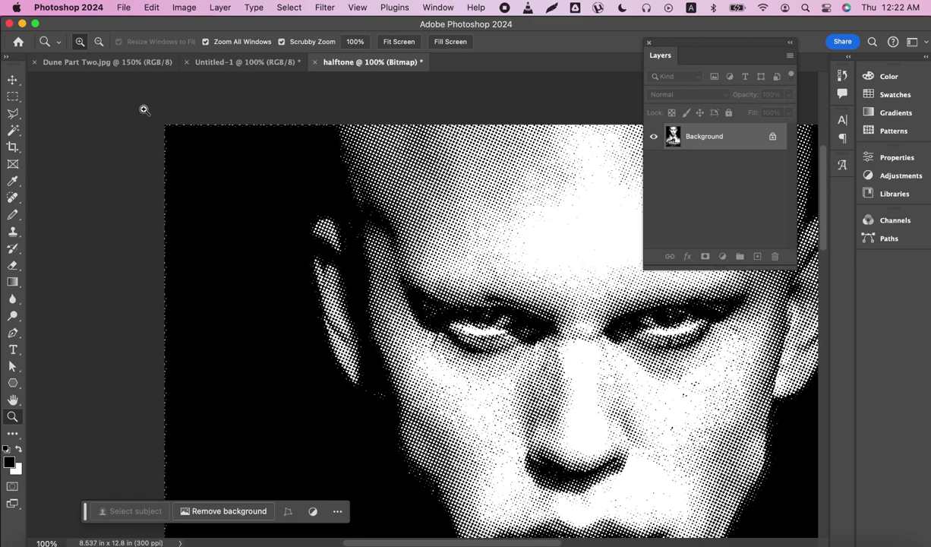
Fill a thin marquee strip along the top-left edge with black foreground color
{"action": "key", "text": "m"}
{"action": "left_click_drag", "start_coordinate": [167, 123], "coordinate": [336, 133]}
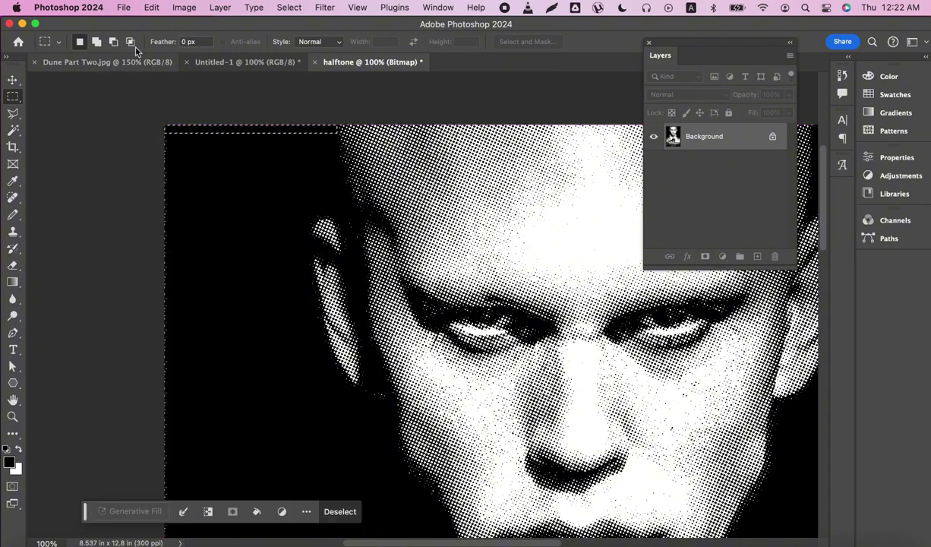
{"action": "left_click", "coordinate": [151, 9]}
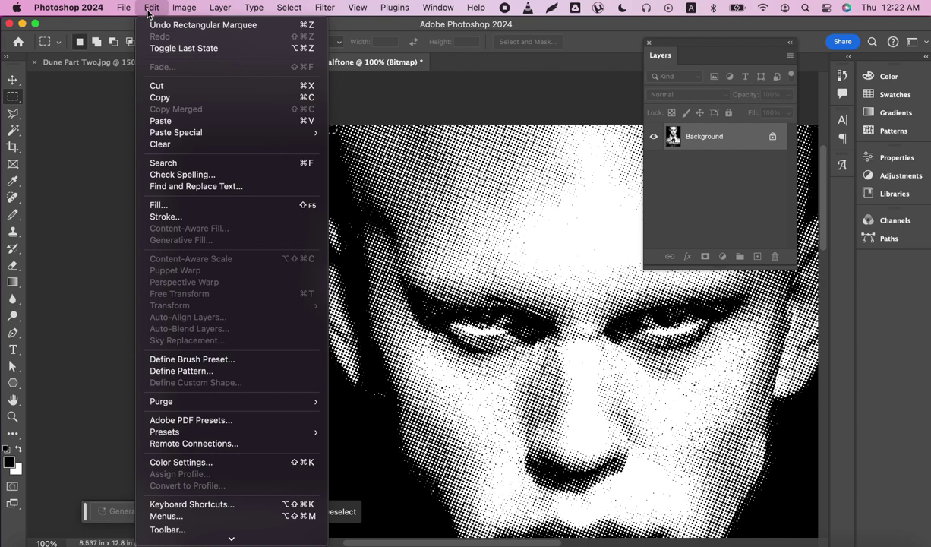
{"action": "left_click", "coordinate": [209, 212]}
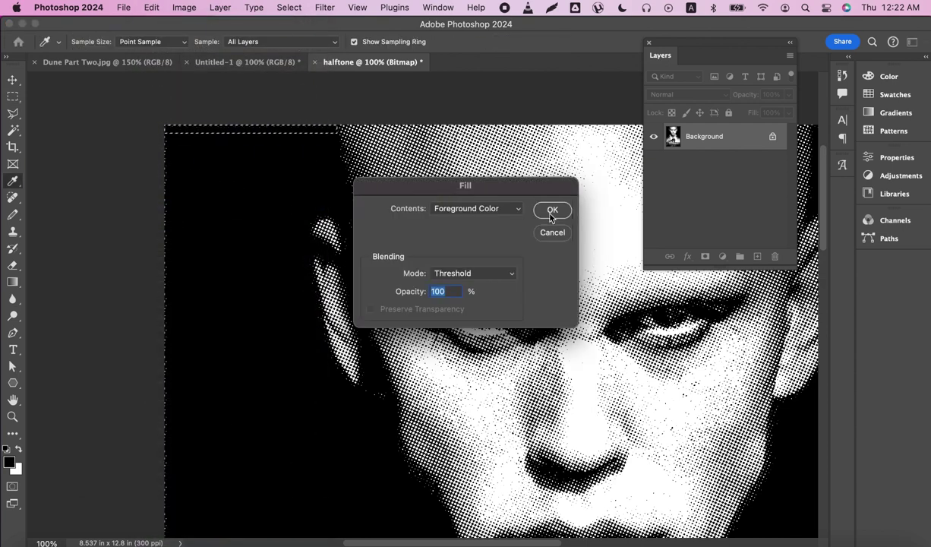
{"action": "left_click", "coordinate": [550, 213]}
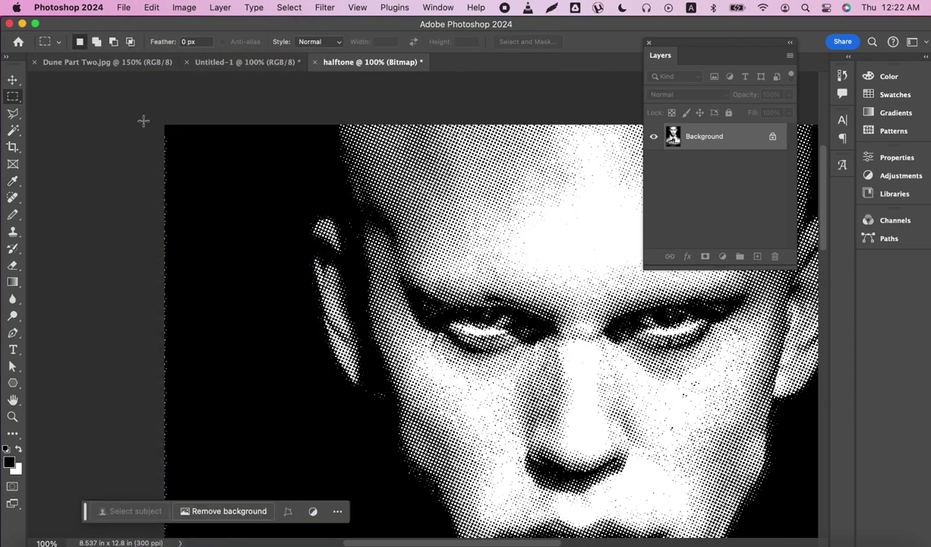
Fill a thin strip along the top-right edge with black, then deselect
{"action": "mouse_move", "coordinate": [577, 217]}
{"action": "left_mouse_down"}
{"action": "mouse_move", "coordinate": [395, 197]}
{"action": "mouse_move", "coordinate": [391, 168]}
{"action": "left_mouse_up"}
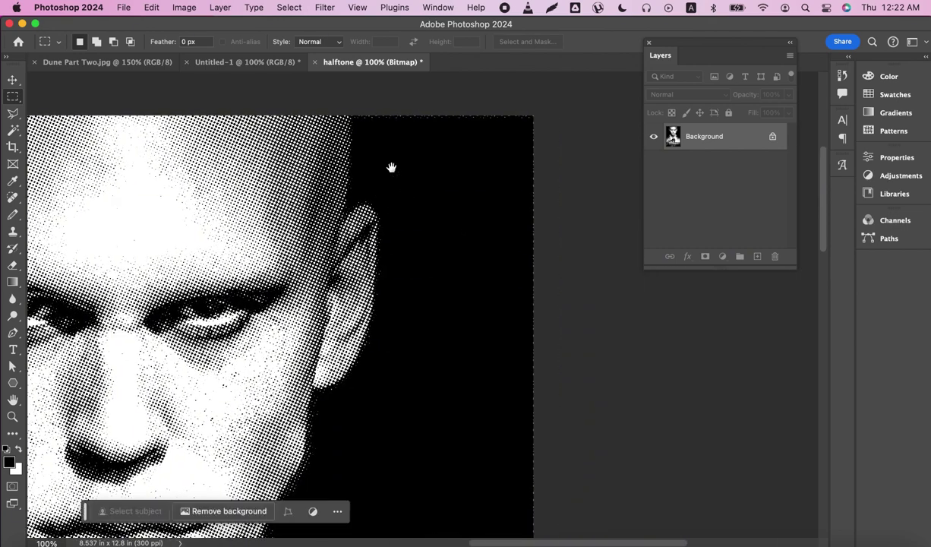
{"action": "left_click_drag", "start_coordinate": [353, 104], "coordinate": [555, 143]}
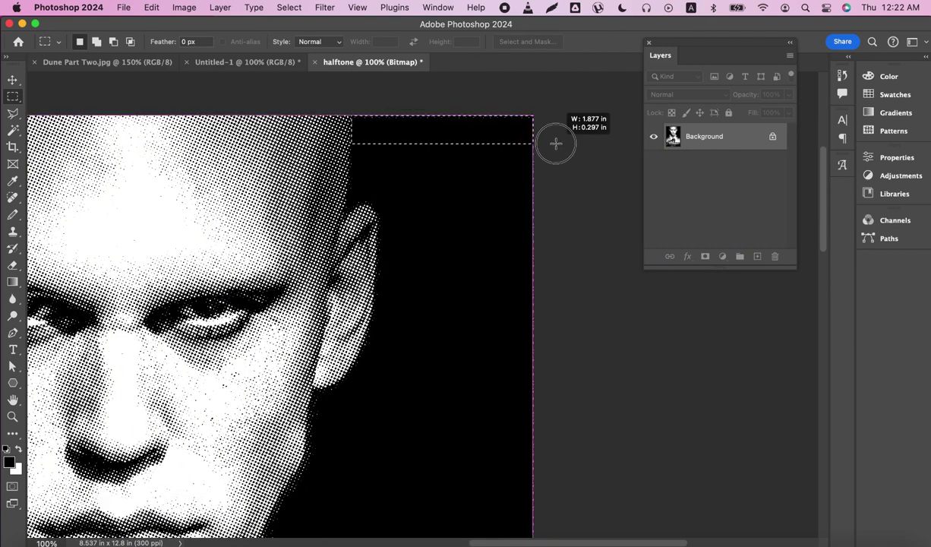
{"action": "left_click", "coordinate": [151, 8]}
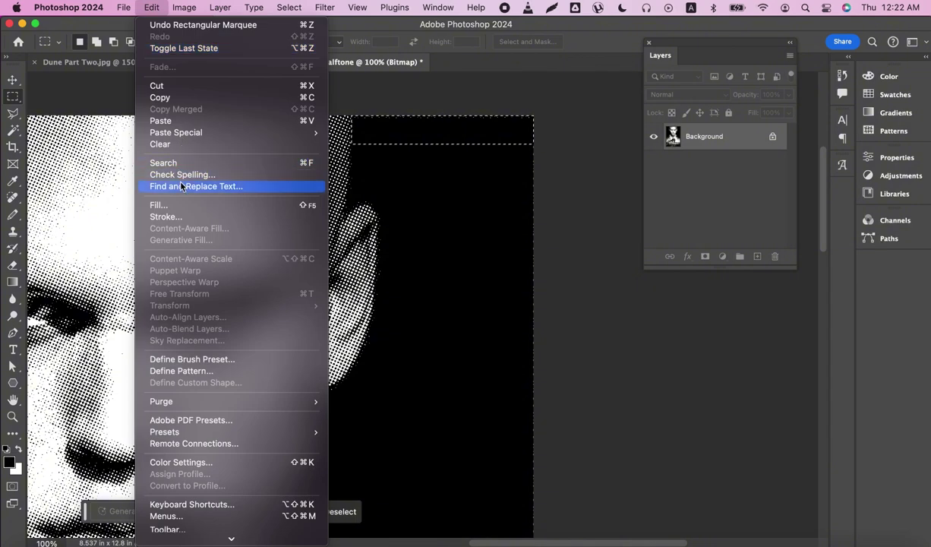
{"action": "left_click", "coordinate": [241, 205]}
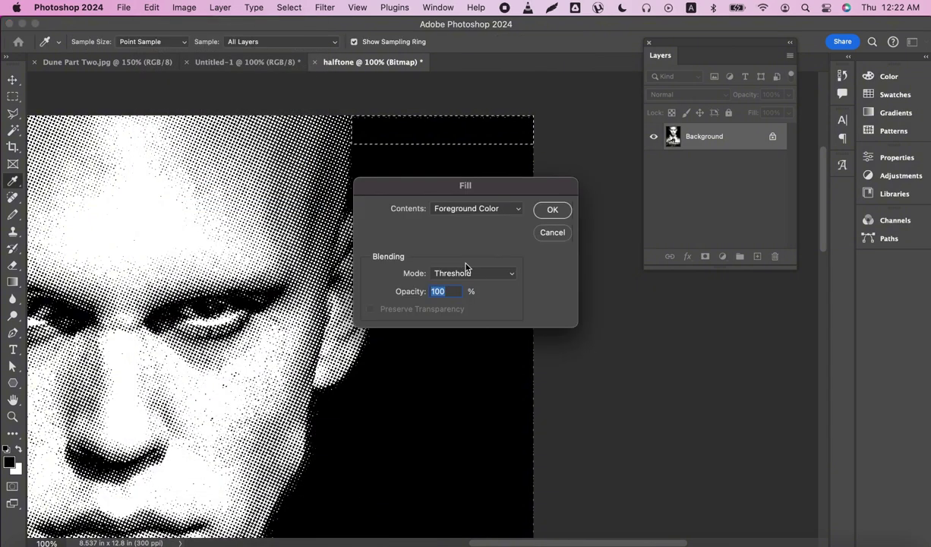
{"action": "left_click", "coordinate": [552, 212]}
{"action": "left_click", "coordinate": [486, 142]}
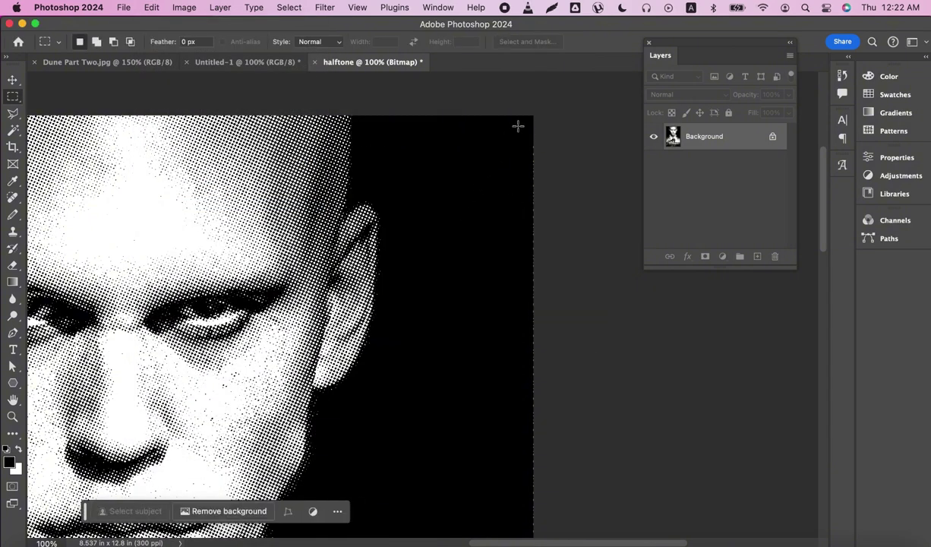
Fill a thin column along the right edge with black, then deselect
{"action": "mouse_move", "coordinate": [519, 124]}
{"action": "left_mouse_down"}
{"action": "mouse_move", "coordinate": [581, 540]}
{"action": "mouse_move", "coordinate": [588, 369]}
{"action": "left_mouse_up"}
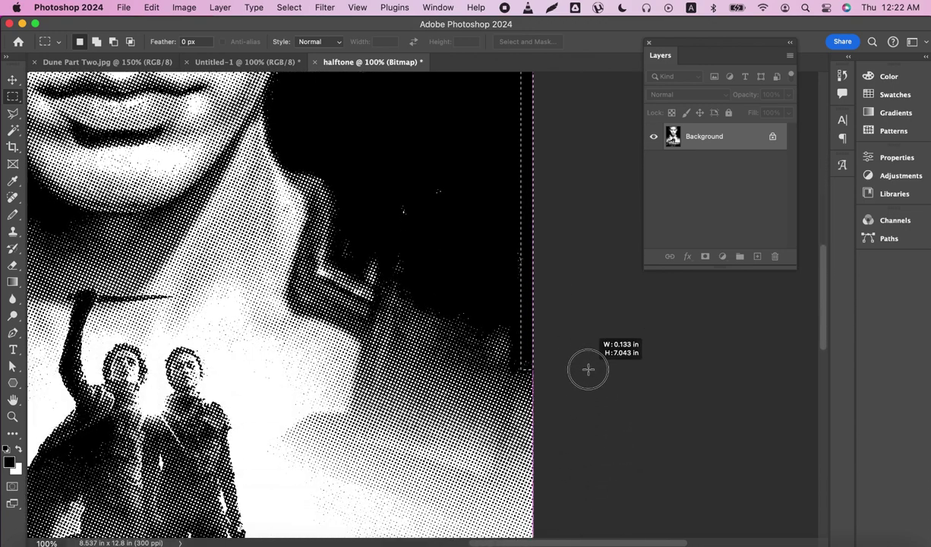
{"action": "left_click", "coordinate": [151, 7]}
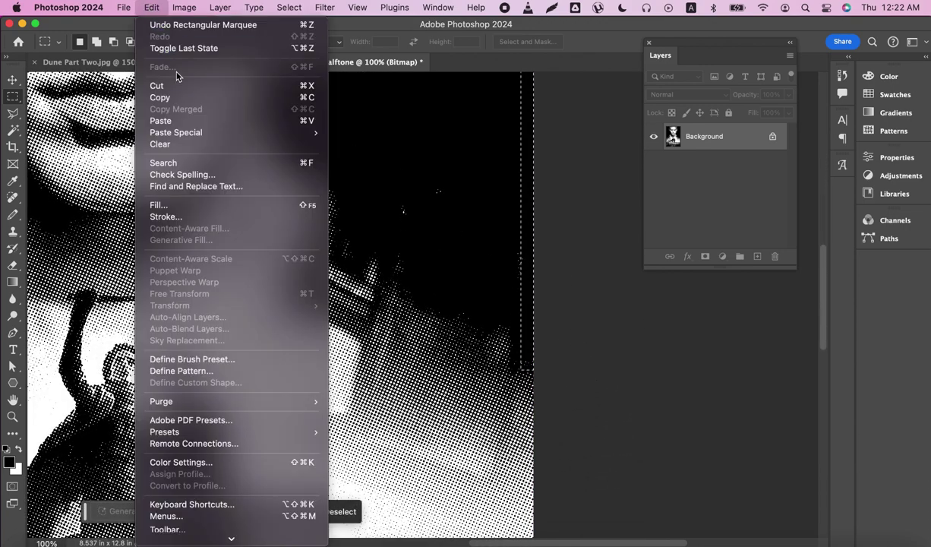
{"action": "left_click", "coordinate": [158, 205]}
{"action": "left_click", "coordinate": [540, 212]}
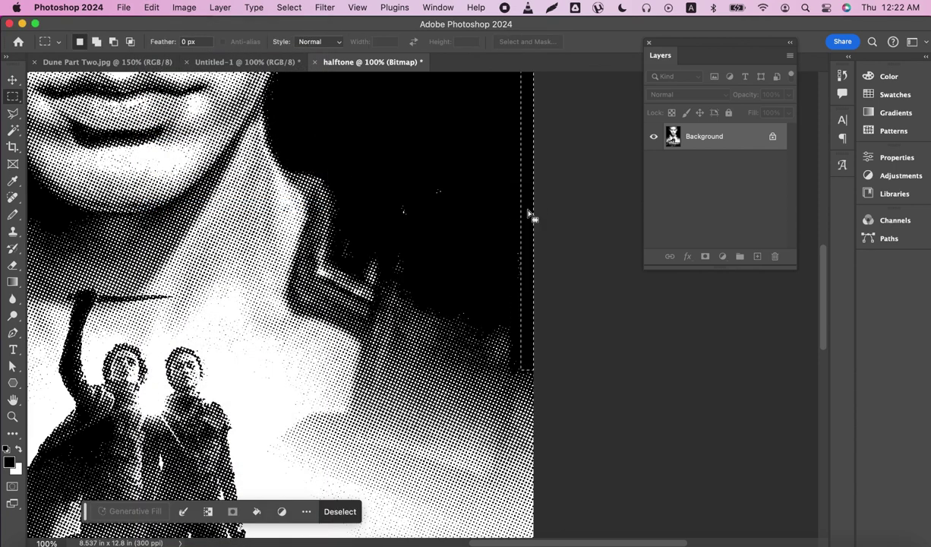
{"action": "key", "text": "super+d"}
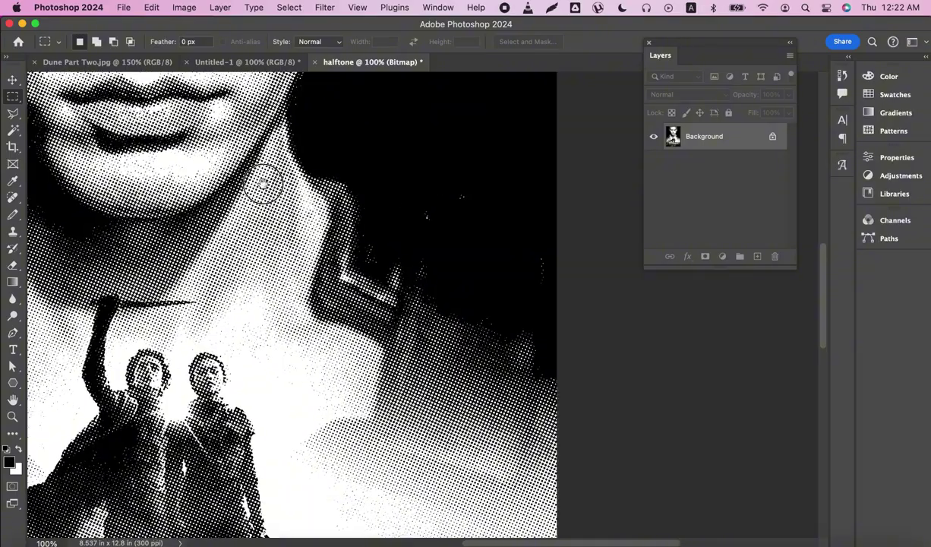
Fill a thin column along the left edge with black, deselect, and zoom out
{"action": "left_click_drag", "start_coordinate": [350, 183], "coordinate": [368, 291]}
{"action": "scroll", "coordinate": [287, 309], "scroll_direction": "up", "scroll_amount": 10}
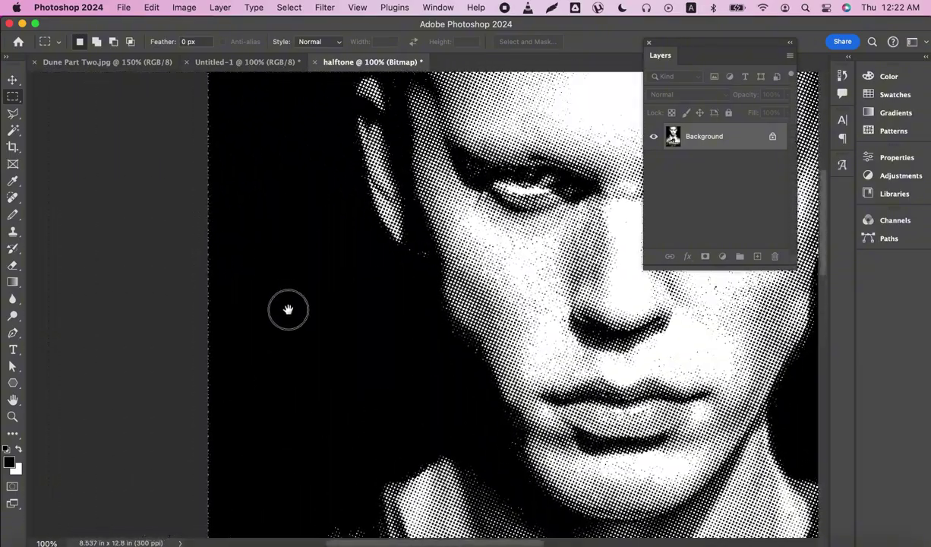
{"action": "left_click_drag", "start_coordinate": [207, 213], "coordinate": [214, 541]}
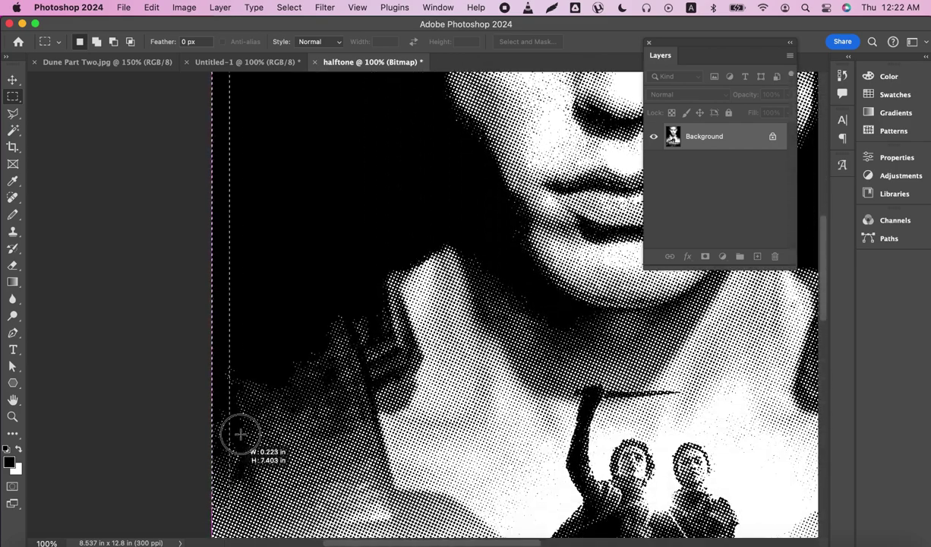
{"action": "left_click_drag", "start_coordinate": [214, 537], "coordinate": [221, 410]}
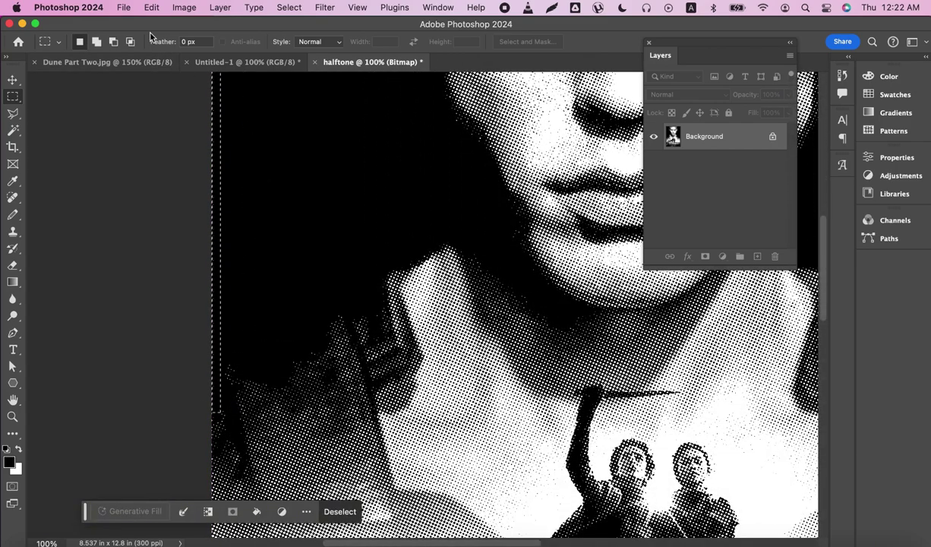
{"action": "left_click", "coordinate": [151, 8]}
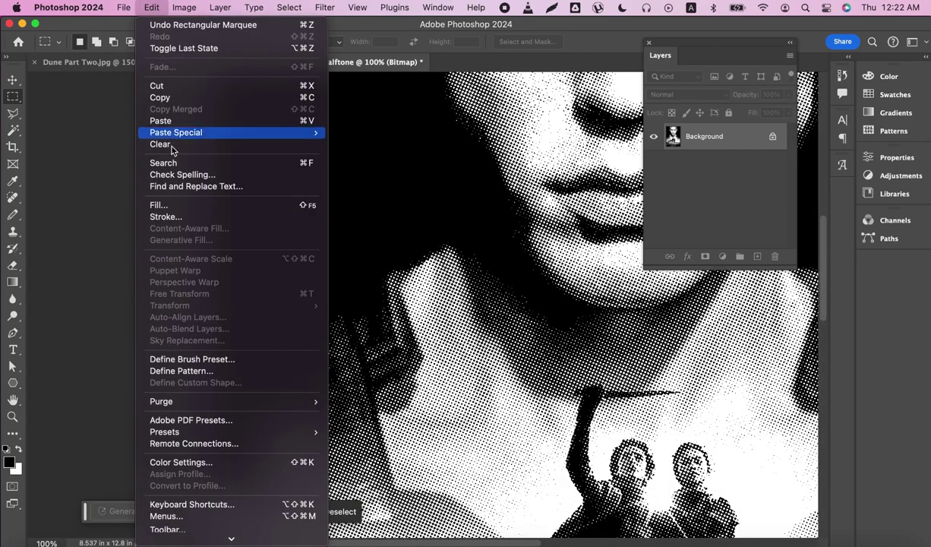
{"action": "left_click", "coordinate": [243, 206]}
{"action": "left_click", "coordinate": [552, 211]}
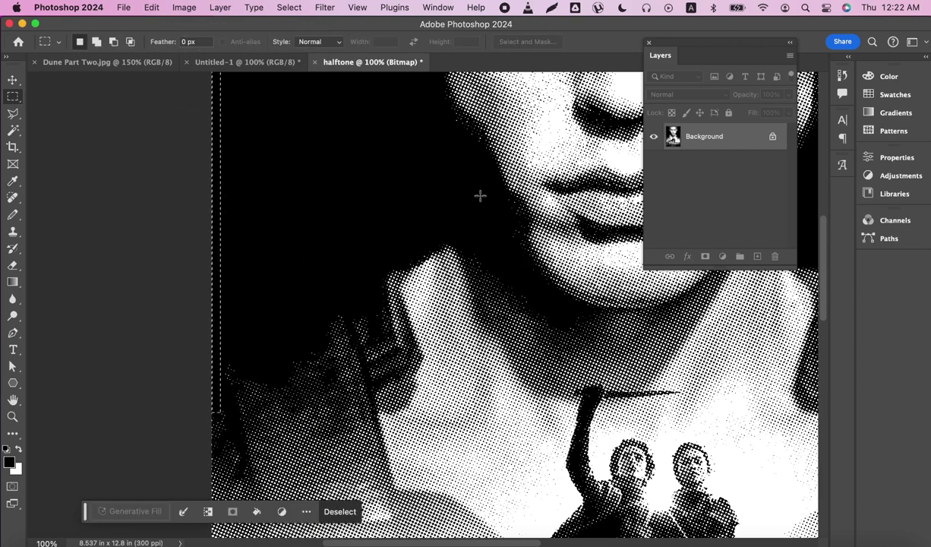
{"action": "key", "text": "ctrl+d"}
{"action": "key", "text": "z"}
{"action": "left_click", "coordinate": [510, 216], "text": "alt"}
Zoom from the whole poster into a close-up of the halftone dots around the eyes
{"action": "left_click", "coordinate": [510, 216], "text": "alt"}
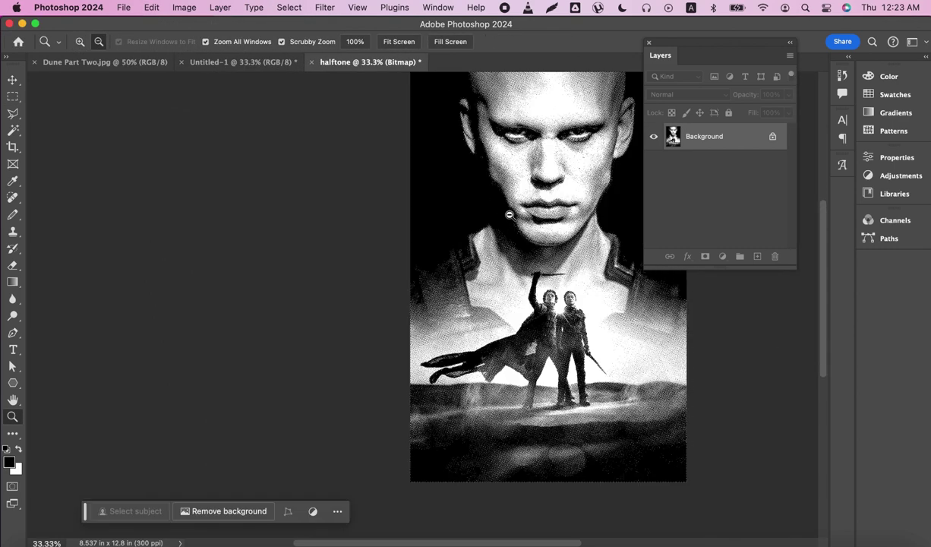
{"action": "left_click", "coordinate": [368, 278]}
{"action": "left_click", "coordinate": [369, 259]}
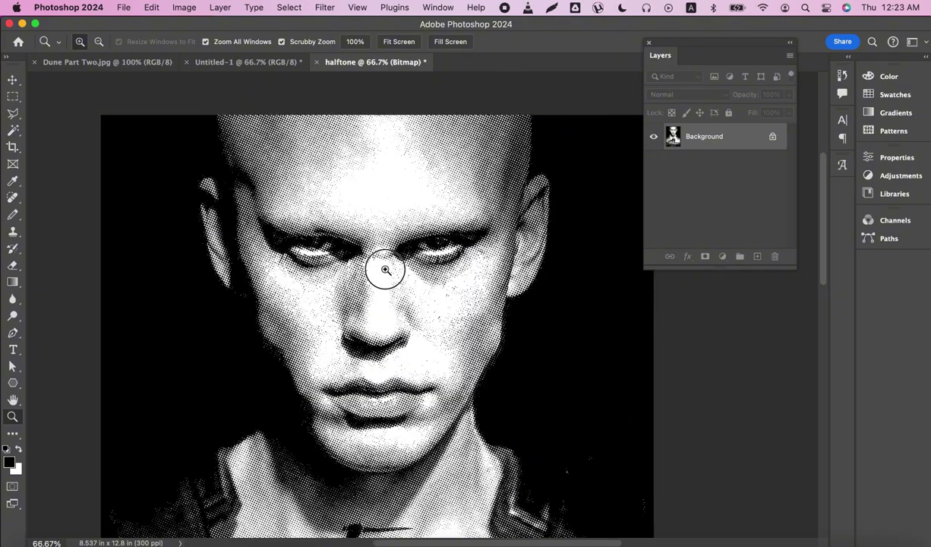
{"action": "left_click", "coordinate": [366, 231]}
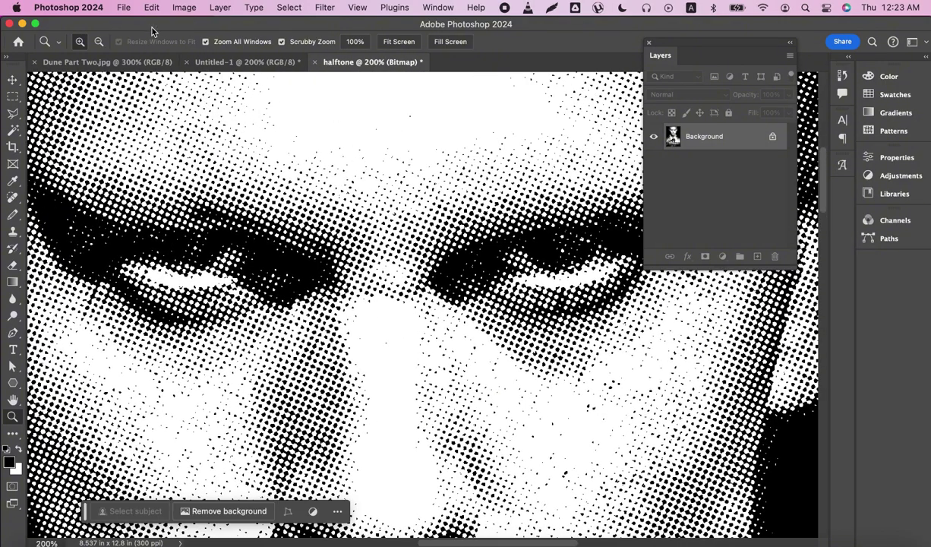
{"action": "left_click", "coordinate": [150, 7]}
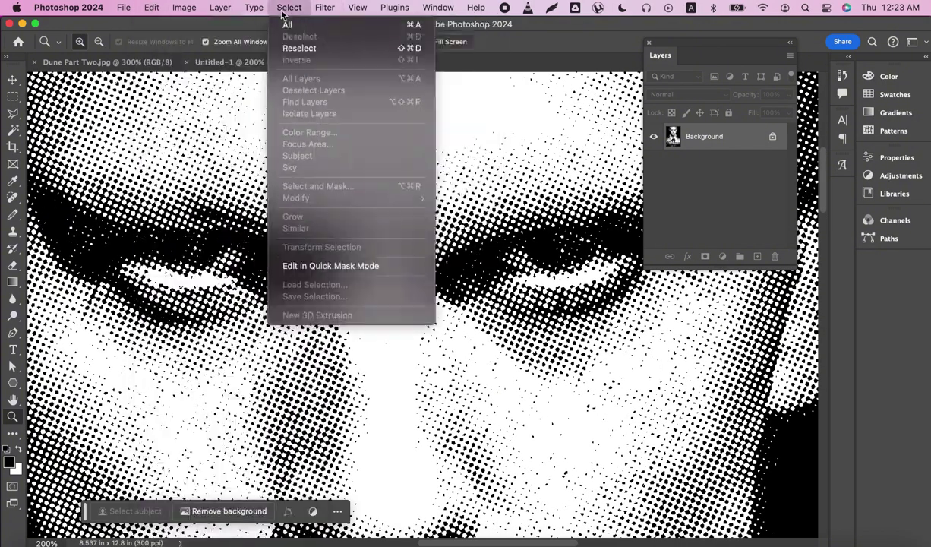
{"action": "mouse_move", "coordinate": [475, 8]}
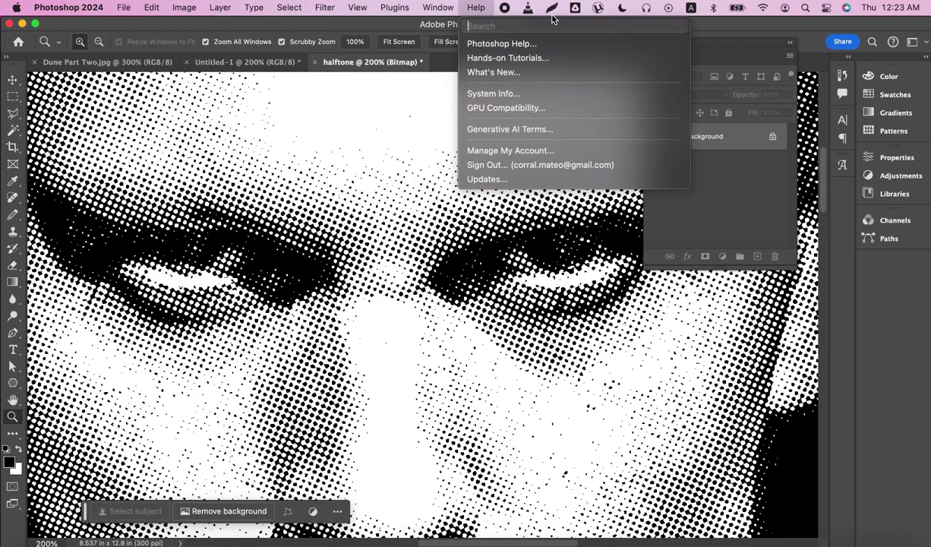
{"action": "left_click", "coordinate": [395, 139]}
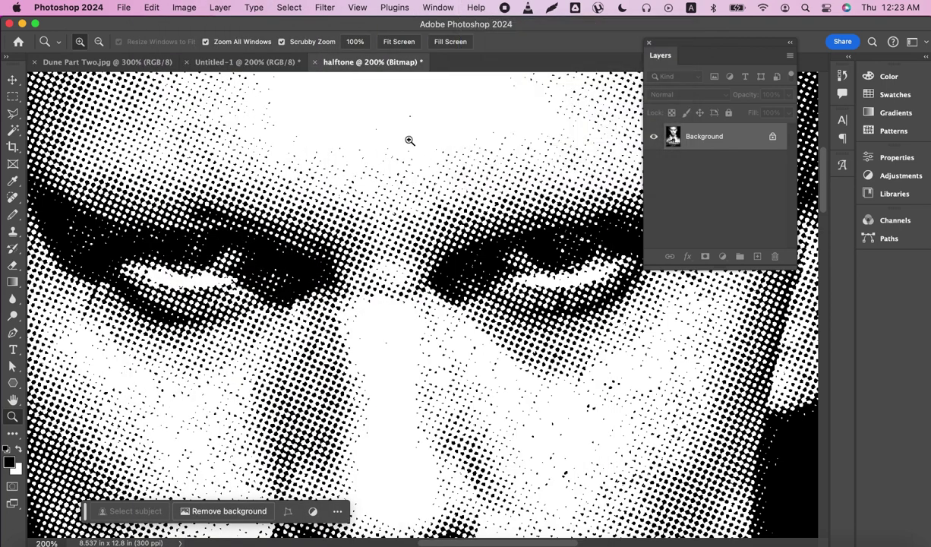
{"action": "key", "text": "w"}
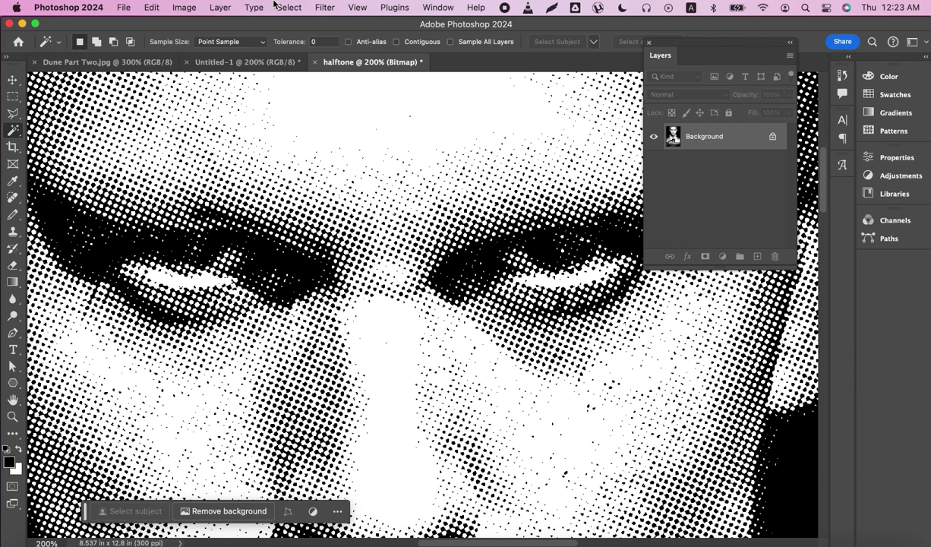
Convert the halftone document to Grayscale
{"action": "left_click", "coordinate": [175, 9]}
{"action": "mouse_move", "coordinate": [190, 25]}
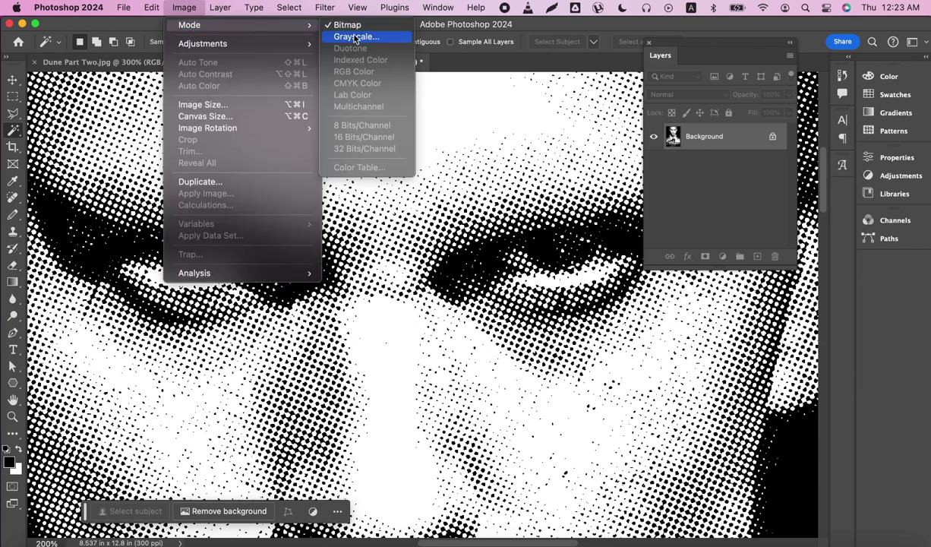
{"action": "left_click", "coordinate": [354, 38]}
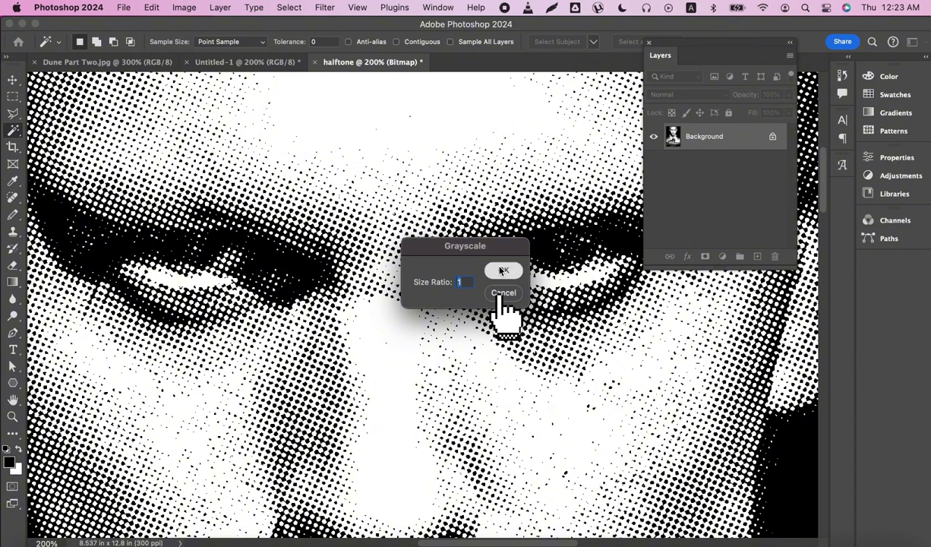
{"action": "left_click", "coordinate": [502, 270]}
Magic Wand-select all white dots with Contiguous off and drag them onto Untitled-1
{"action": "left_click", "coordinate": [288, 9]}
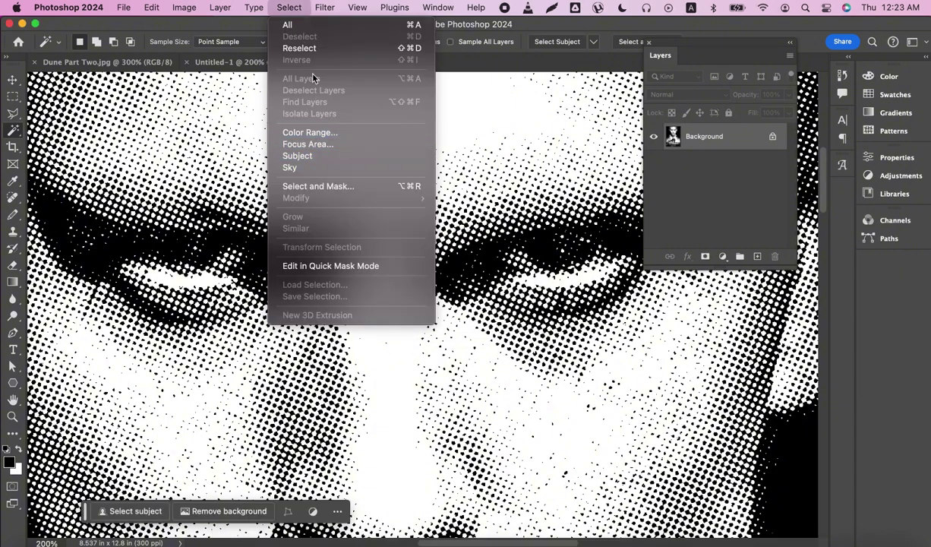
{"action": "left_click", "coordinate": [246, 27]}
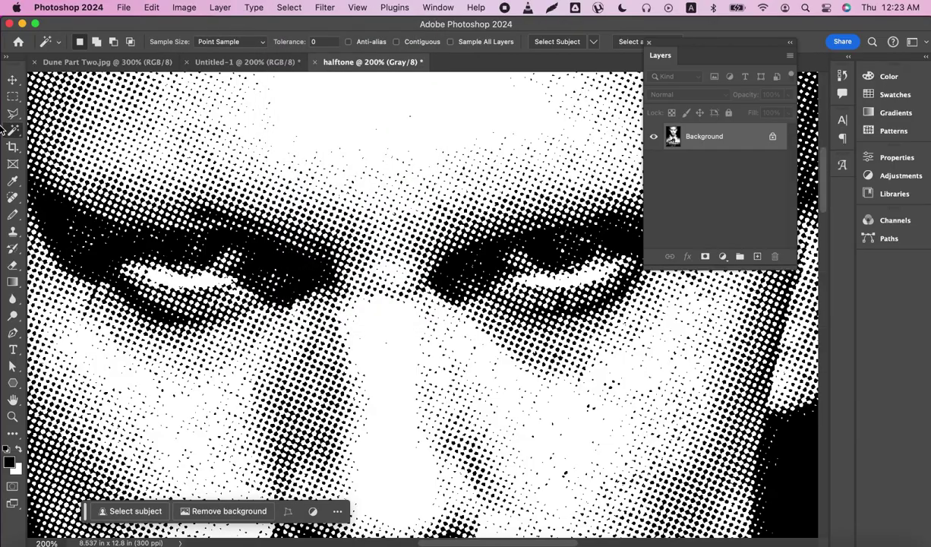
{"action": "left_click", "coordinate": [357, 109]}
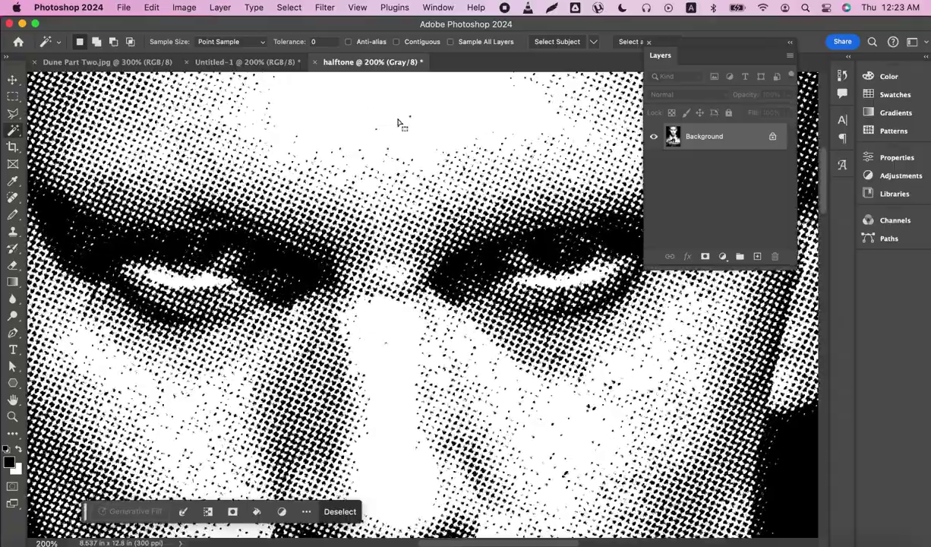
{"action": "mouse_move", "coordinate": [383, 120]}
{"action": "left_mouse_down"}
{"action": "mouse_move", "coordinate": [254, 67]}
{"action": "mouse_move", "coordinate": [420, 221]}
{"action": "left_mouse_up"}
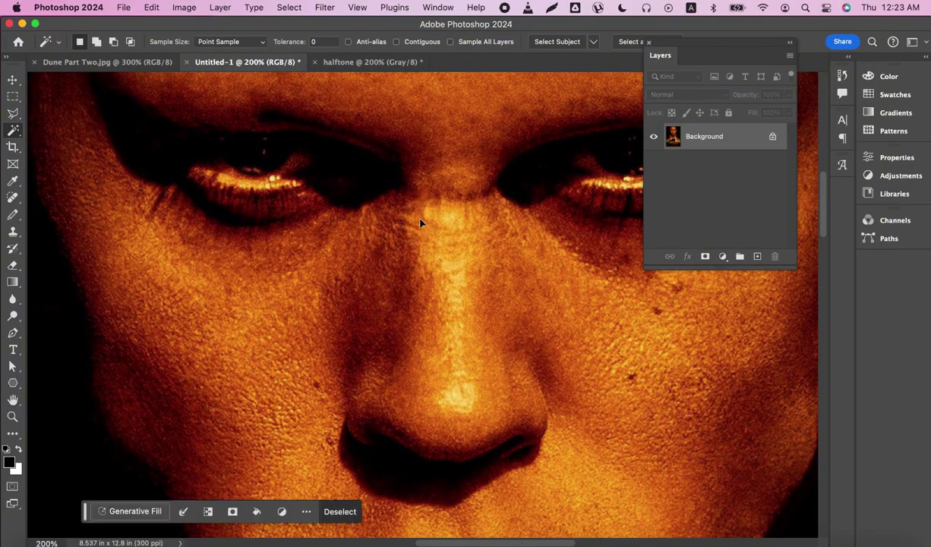
Load the layer's pixels as a selection and copy the halftone area to a new layer via Layer Via Copy
{"action": "key", "text": "z"}
{"action": "left_click", "coordinate": [459, 198], "text": "alt"}
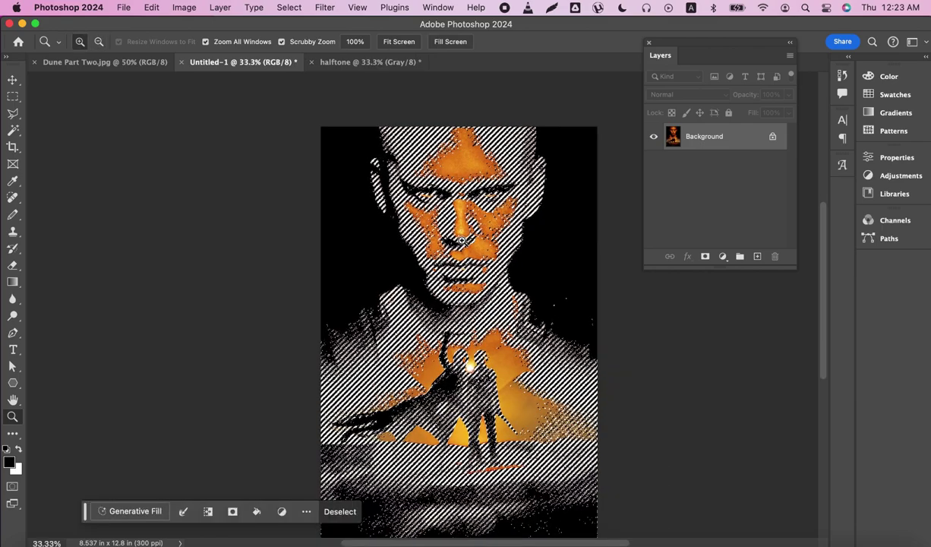
{"action": "left_click", "coordinate": [668, 139], "text": "super"}
{"action": "key", "text": "w"}
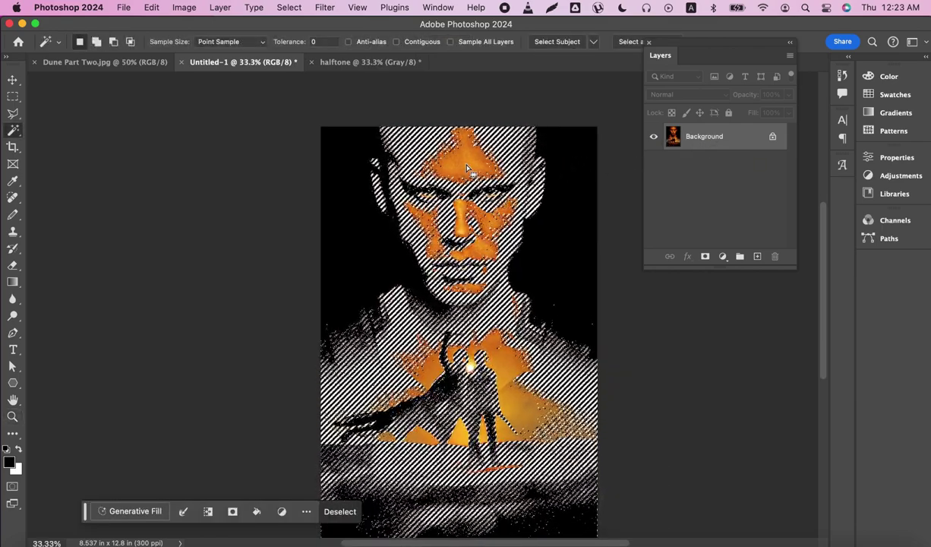
{"action": "right_click", "coordinate": [464, 173]}
{"action": "left_click", "coordinate": [509, 427]}
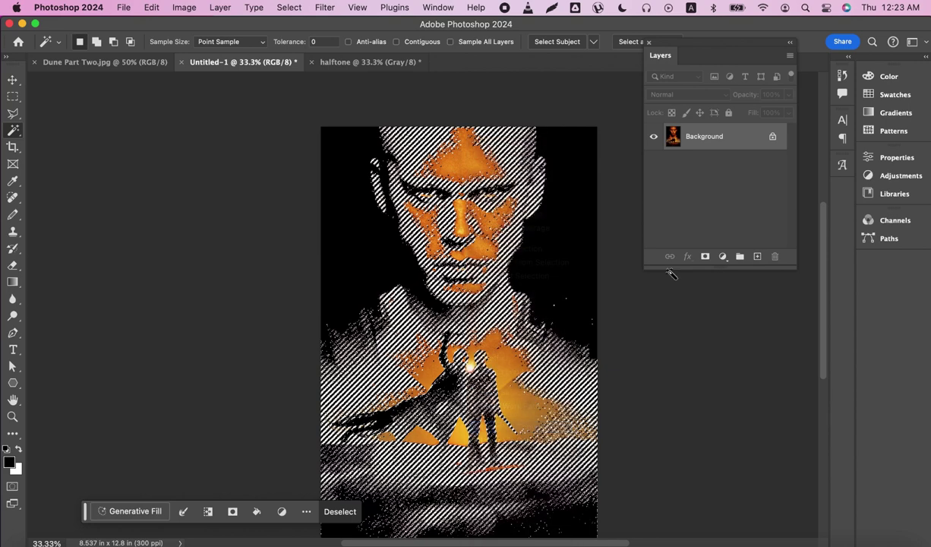
Add a black-filled layer beneath the halftone copy, compare visibility, then reselect the copy
{"action": "left_click", "coordinate": [757, 256]}
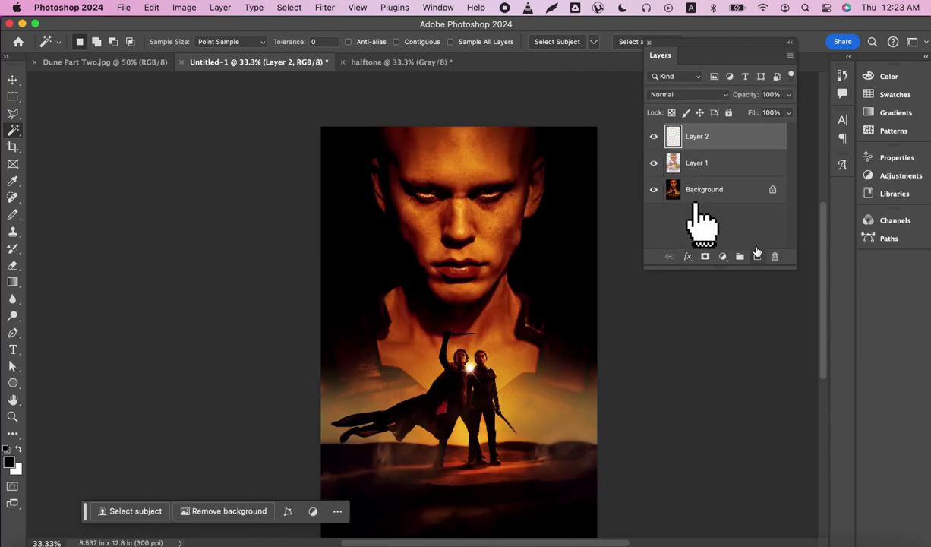
{"action": "mouse_move", "coordinate": [698, 136]}
{"action": "left_mouse_down"}
{"action": "mouse_move", "coordinate": [721, 153]}
{"action": "mouse_move", "coordinate": [718, 177]}
{"action": "left_mouse_up"}
{"action": "key", "text": "alt+BackSpace"}
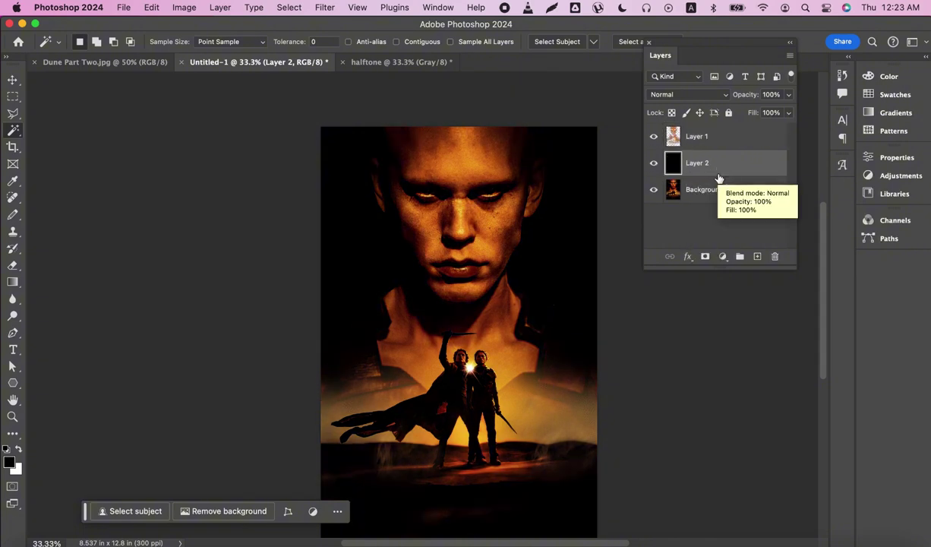
{"action": "left_click", "coordinate": [654, 137]}
{"action": "left_click", "coordinate": [653, 138]}
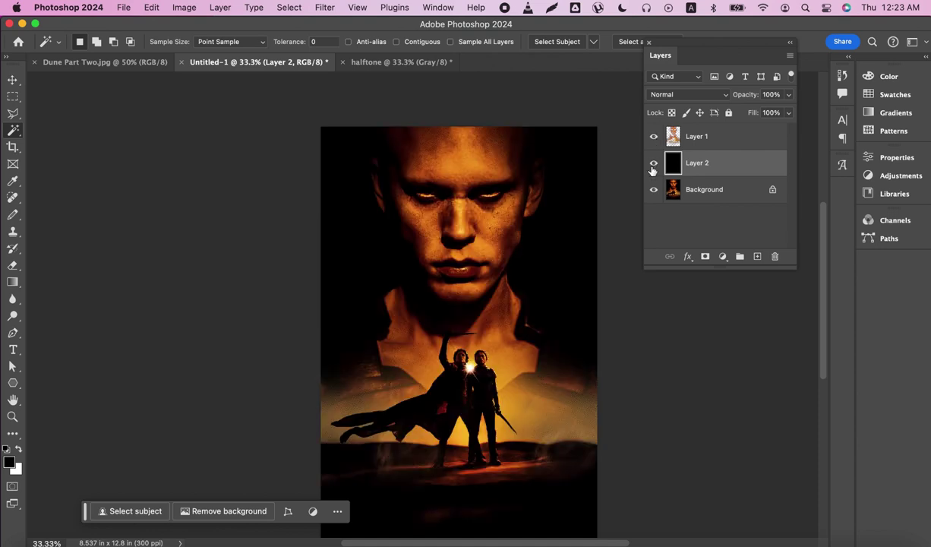
{"action": "left_click", "coordinate": [653, 163]}
{"action": "left_click", "coordinate": [653, 164]}
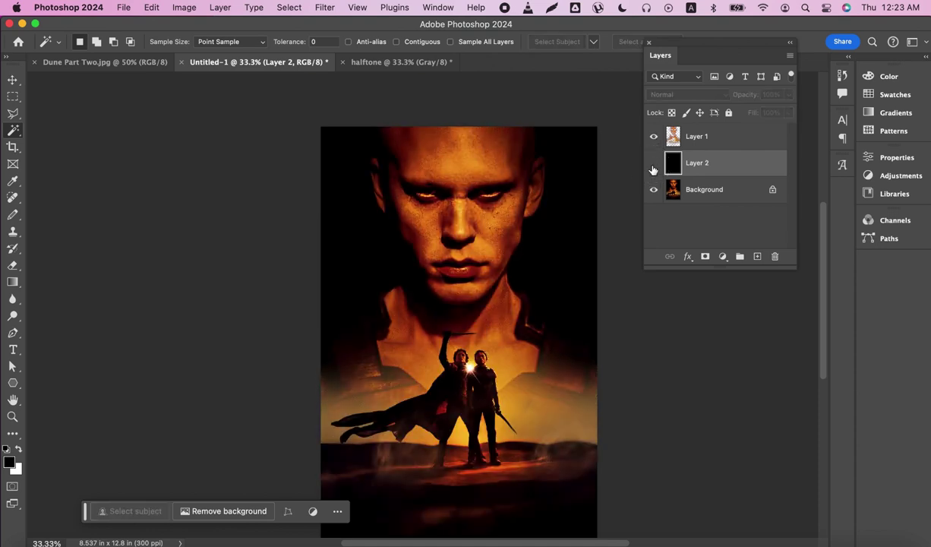
{"action": "left_click", "coordinate": [653, 164]}
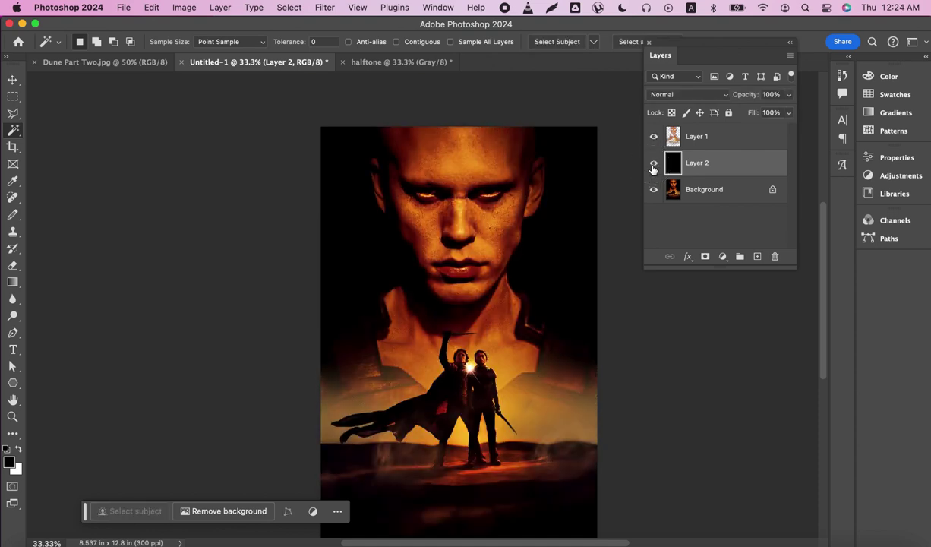
{"action": "left_click", "coordinate": [706, 138]}
{"action": "left_click", "coordinate": [183, 10]}
{"action": "mouse_move", "coordinate": [203, 43]}
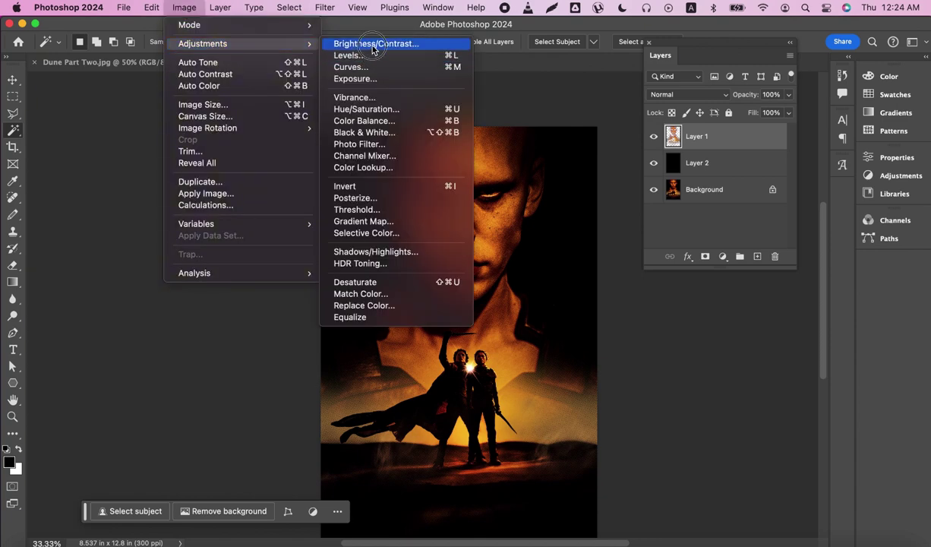
Raise the halftone copy layer's brightness to 47 with Brightness/Contrast
{"action": "left_click", "coordinate": [356, 44]}
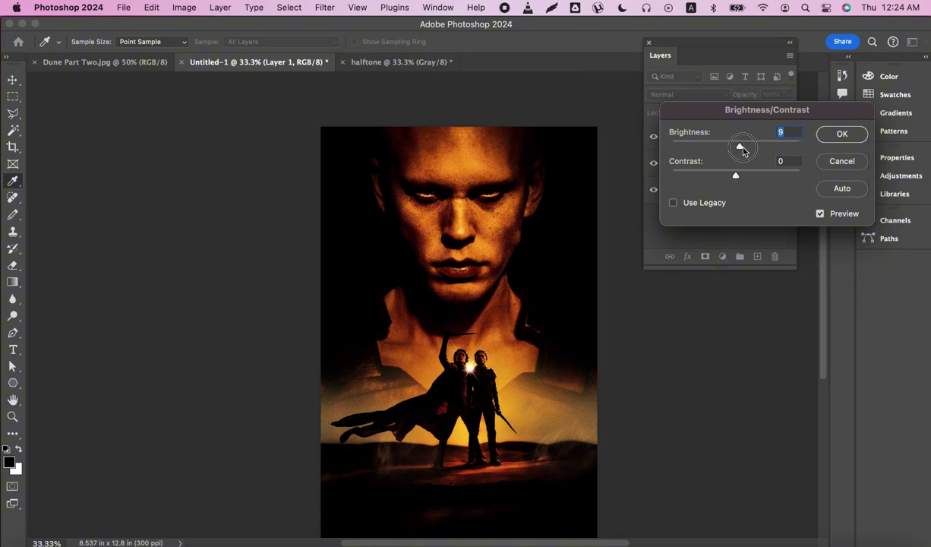
{"action": "left_click_drag", "start_coordinate": [743, 150], "coordinate": [758, 149]}
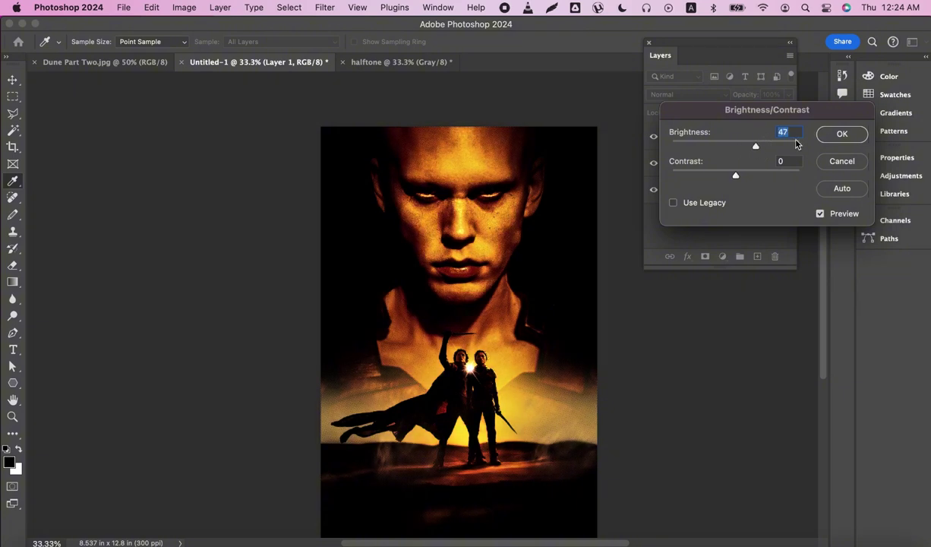
{"action": "key", "text": "Return"}
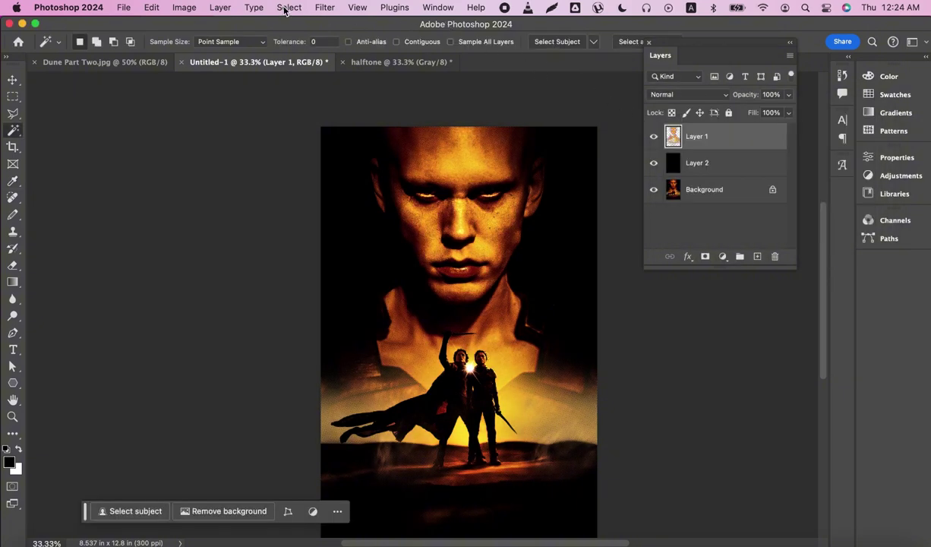
Apply Hue/Saturation with Lightness +40 and Saturation +61, comparing against the black layer
{"action": "left_click", "coordinate": [174, 7]}
{"action": "mouse_move", "coordinate": [202, 43]}
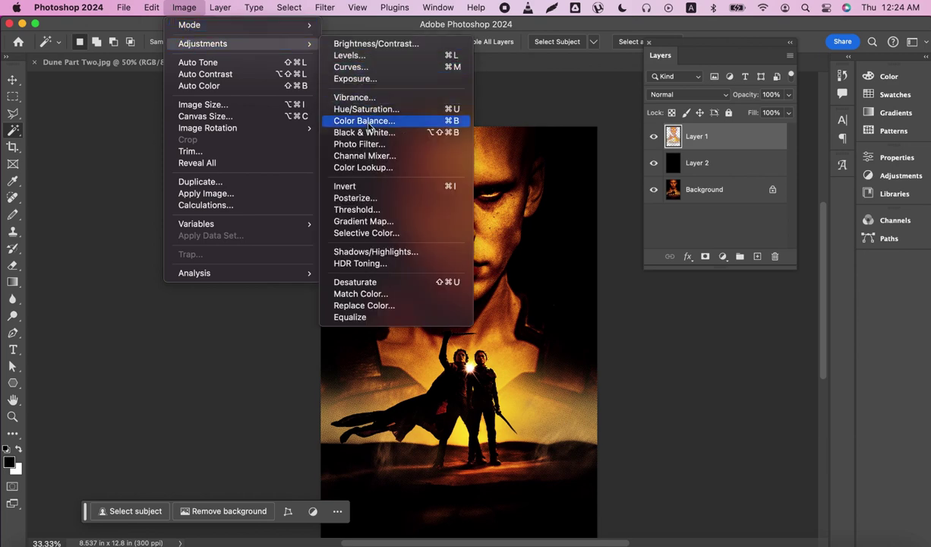
{"action": "left_click", "coordinate": [386, 114]}
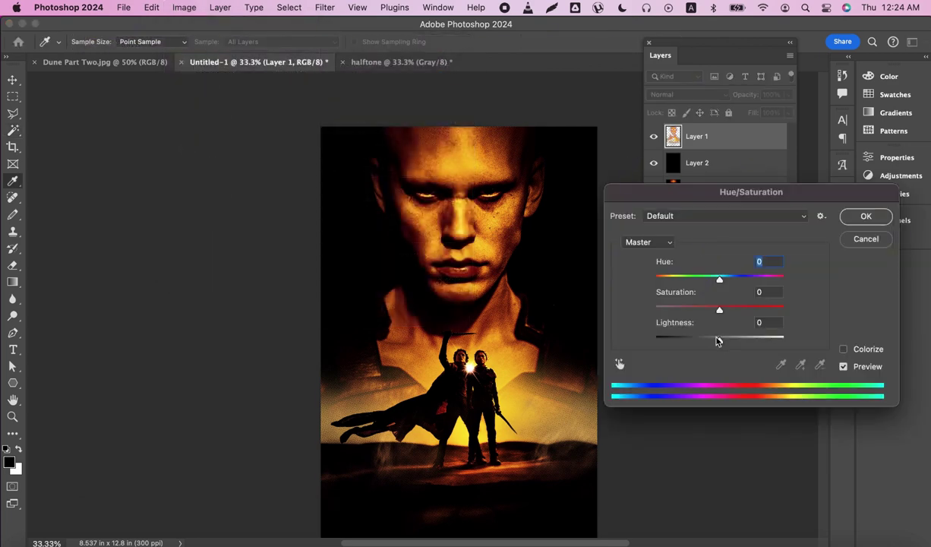
{"action": "left_click_drag", "start_coordinate": [719, 342], "coordinate": [753, 343]}
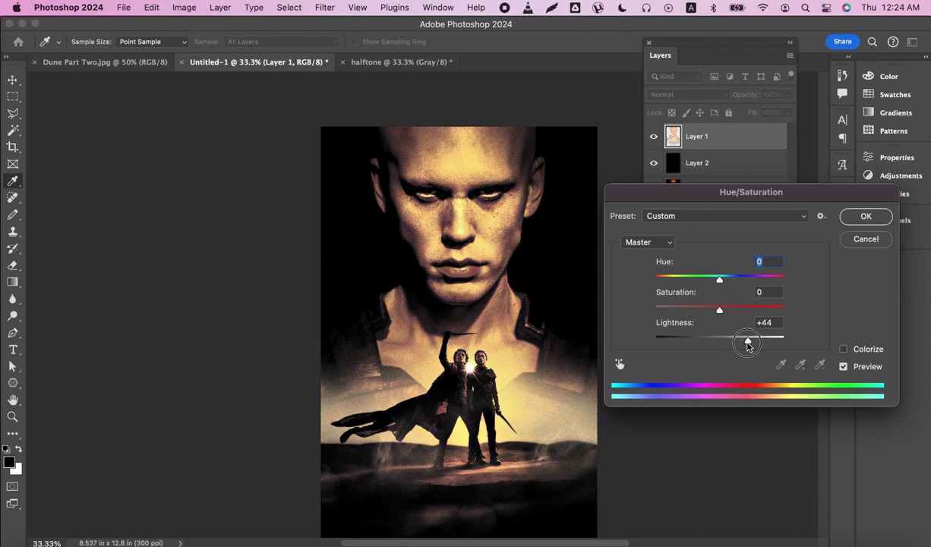
{"action": "left_click_drag", "start_coordinate": [748, 346], "coordinate": [745, 345]}
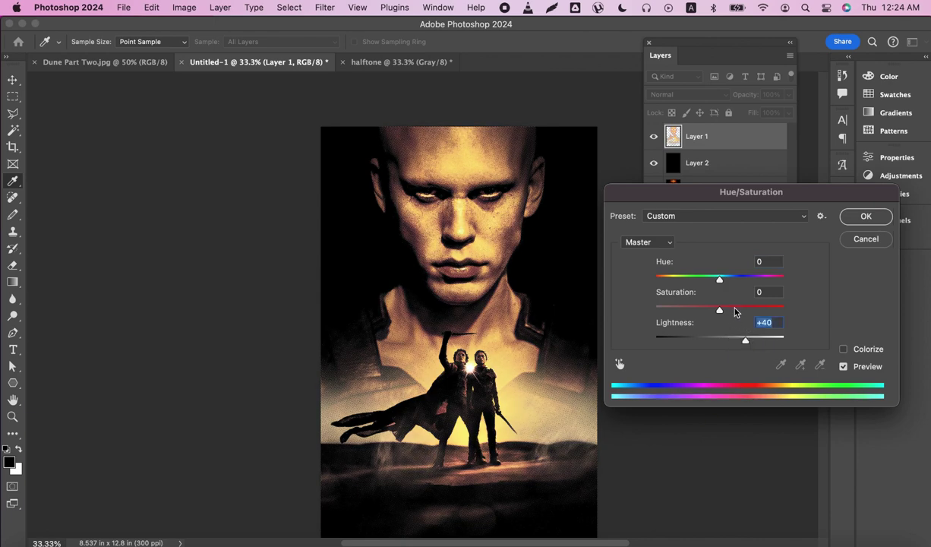
{"action": "left_click_drag", "start_coordinate": [720, 312], "coordinate": [757, 319]}
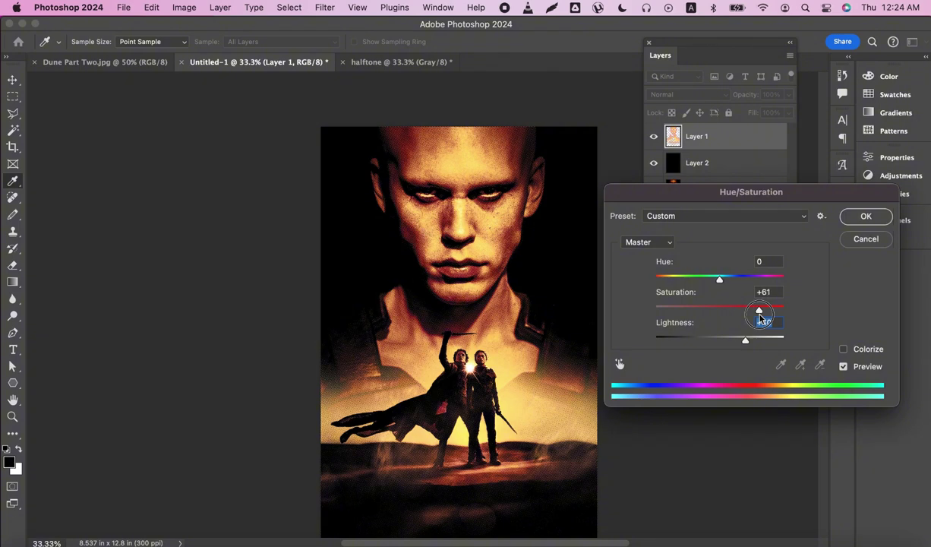
{"action": "left_click", "coordinate": [765, 291]}
{"action": "left_click", "coordinate": [850, 218]}
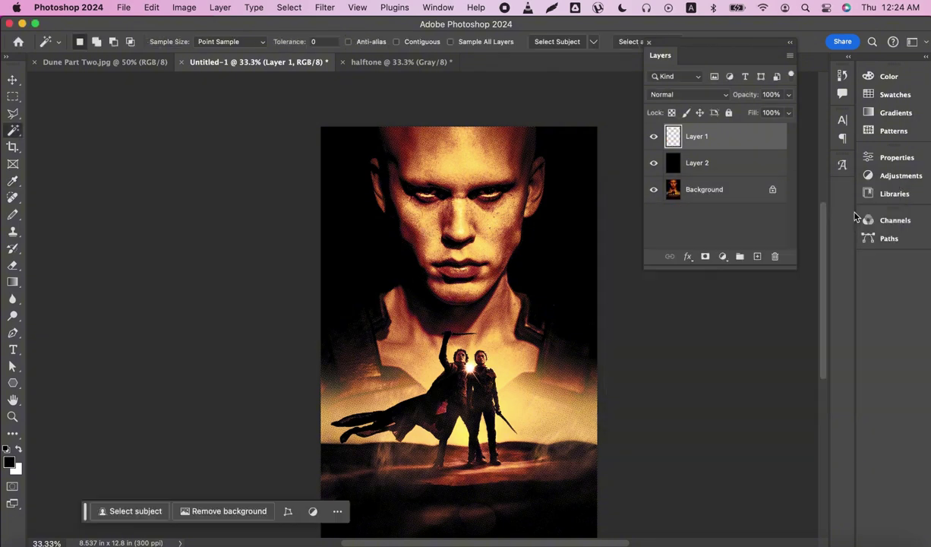
{"action": "left_click", "coordinate": [654, 164]}
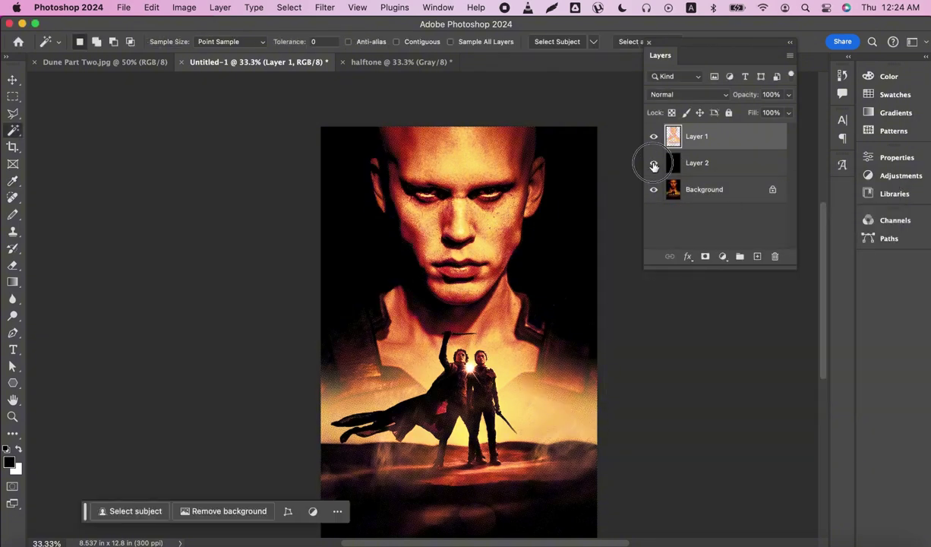
{"action": "left_click", "coordinate": [654, 164]}
{"action": "left_click", "coordinate": [654, 164]}
{"action": "left_click", "coordinate": [653, 164]}
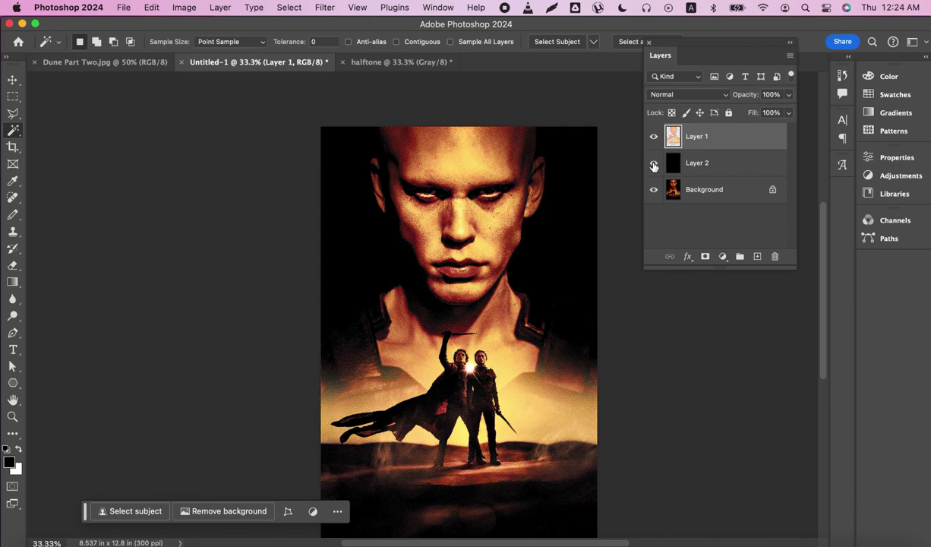
{"action": "left_click", "coordinate": [184, 9]}
{"action": "mouse_move", "coordinate": [203, 43]}
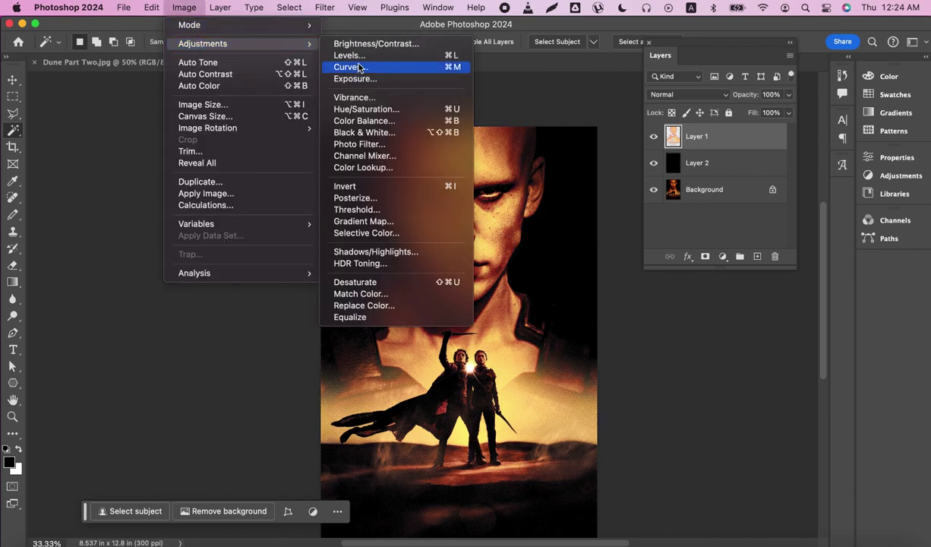
{"action": "left_click", "coordinate": [369, 109]}
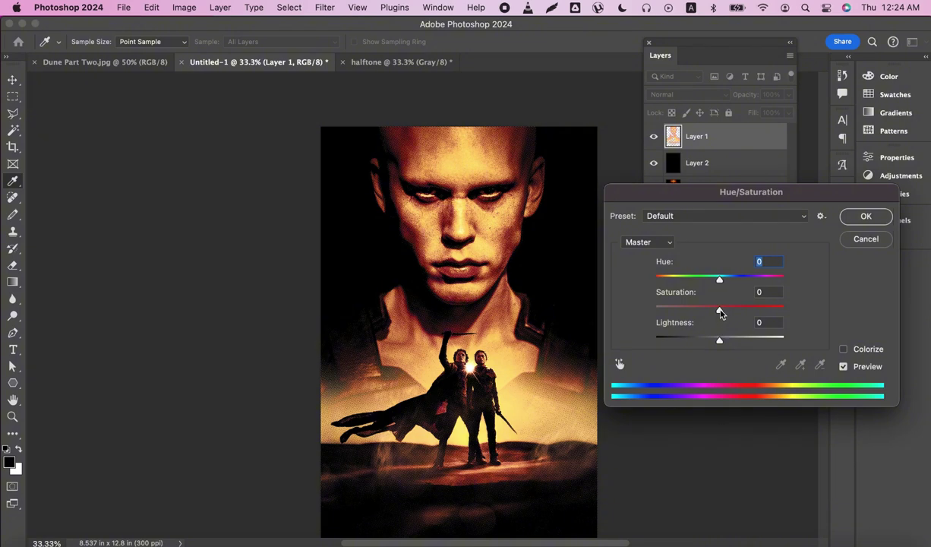
{"action": "mouse_move", "coordinate": [721, 312]}
{"action": "left_mouse_down"}
{"action": "mouse_move", "coordinate": [742, 312]}
{"action": "mouse_move", "coordinate": [719, 310]}
{"action": "left_mouse_up"}
{"action": "left_click", "coordinate": [865, 218]}
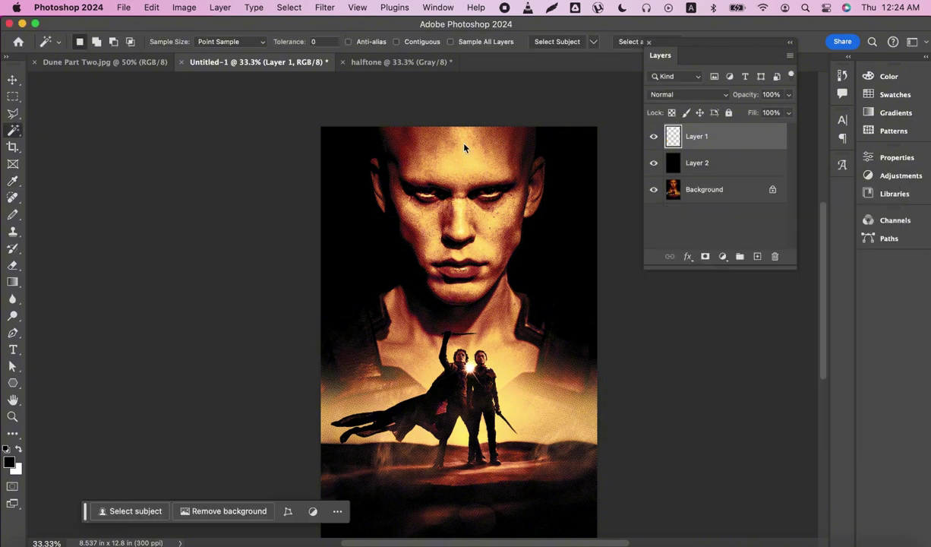
{"action": "left_click", "coordinate": [654, 166]}
{"action": "left_click", "coordinate": [653, 165]}
{"action": "left_click", "coordinate": [653, 166]}
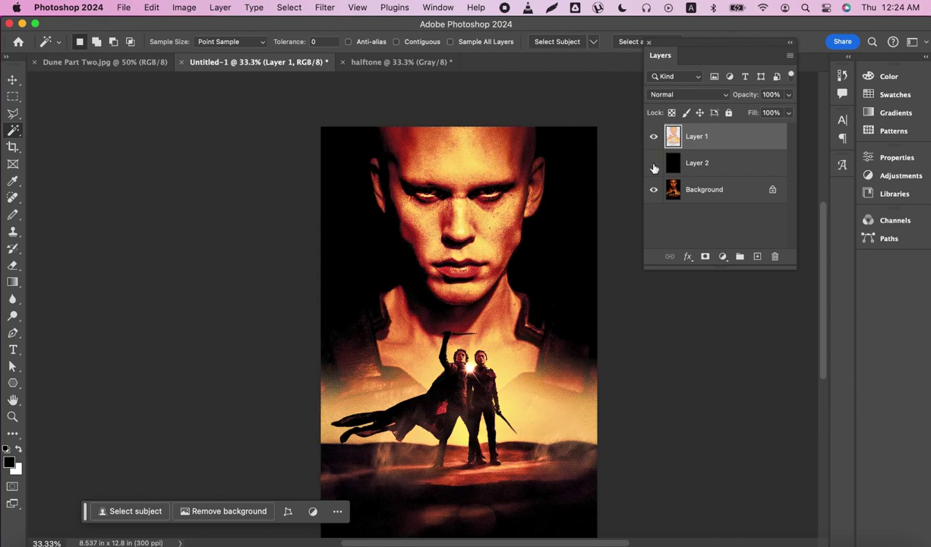
{"action": "left_click", "coordinate": [653, 166]}
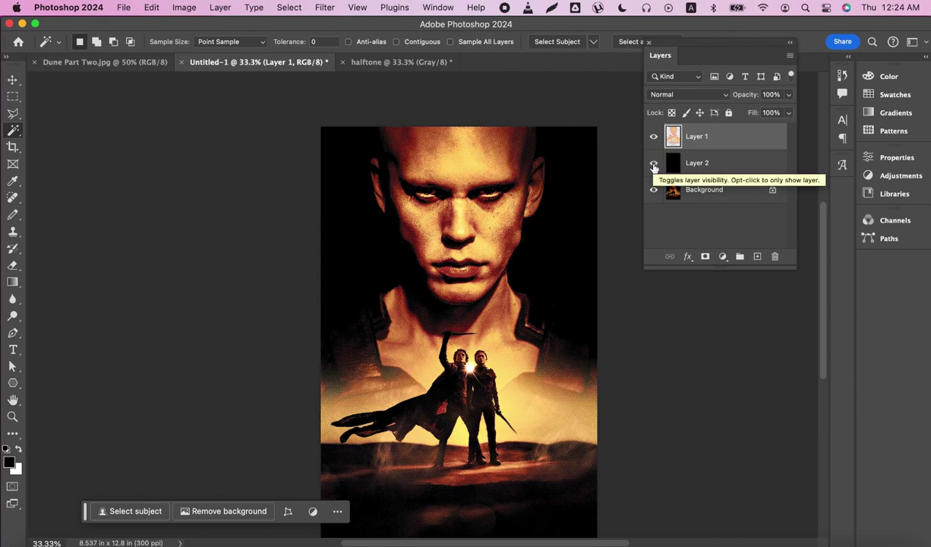
{"action": "left_click", "coordinate": [653, 165]}
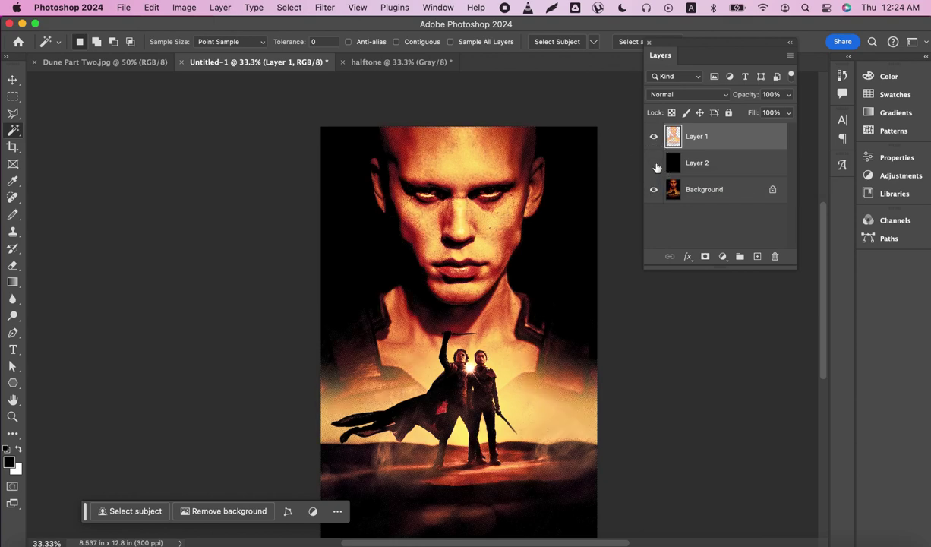
{"action": "left_click", "coordinate": [654, 164]}
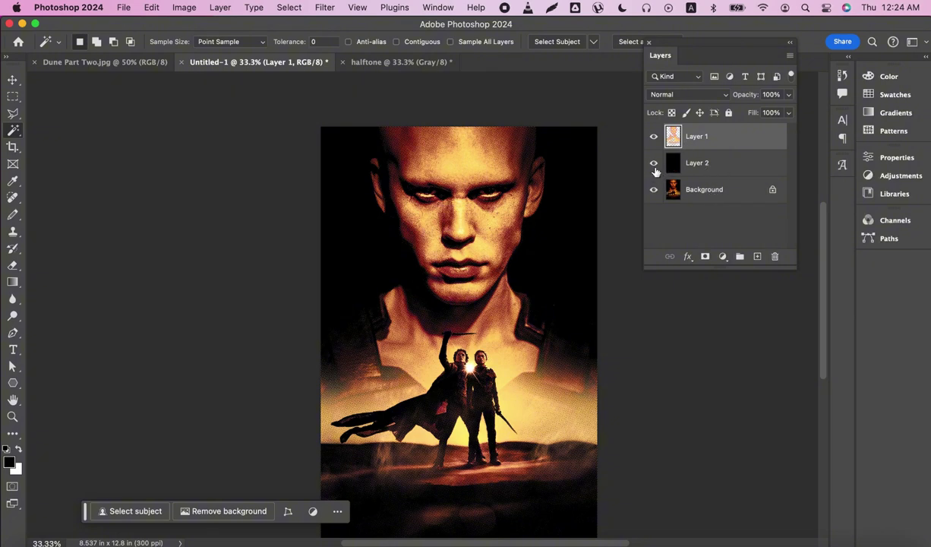
{"action": "left_click", "coordinate": [512, 213]}
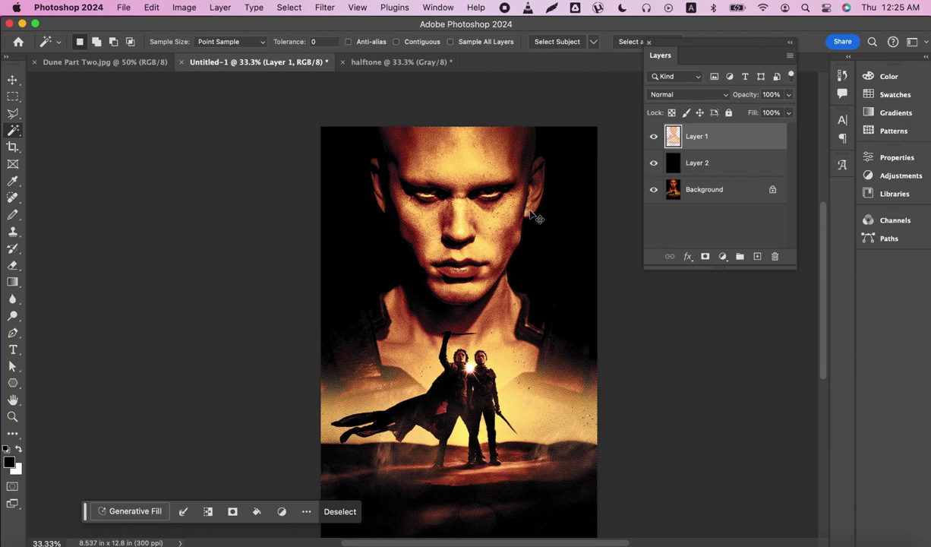
{"action": "key", "text": "ctrl+d"}
{"action": "key", "text": "z"}
{"action": "left_click", "coordinate": [492, 207]}
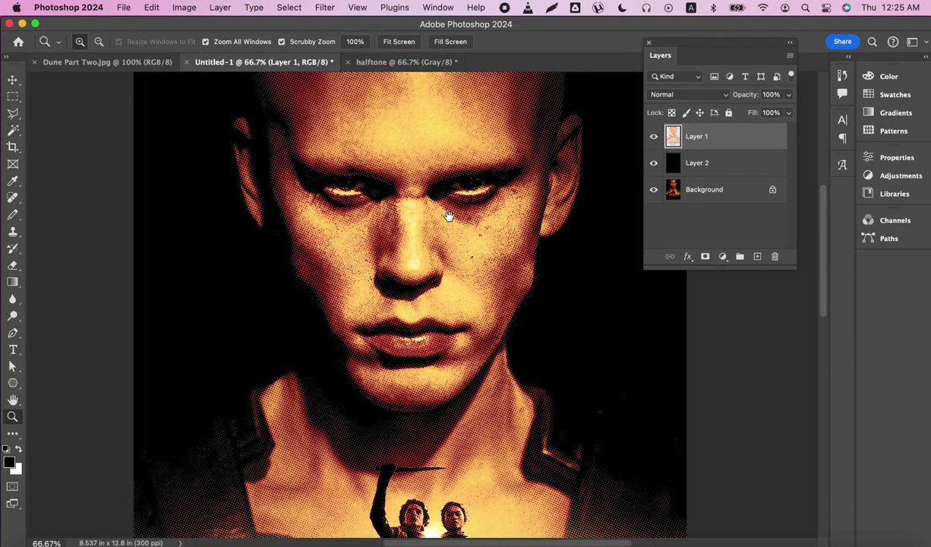
{"action": "left_click_drag", "start_coordinate": [466, 221], "coordinate": [446, 153]}
{"action": "left_click", "coordinate": [412, 210]}
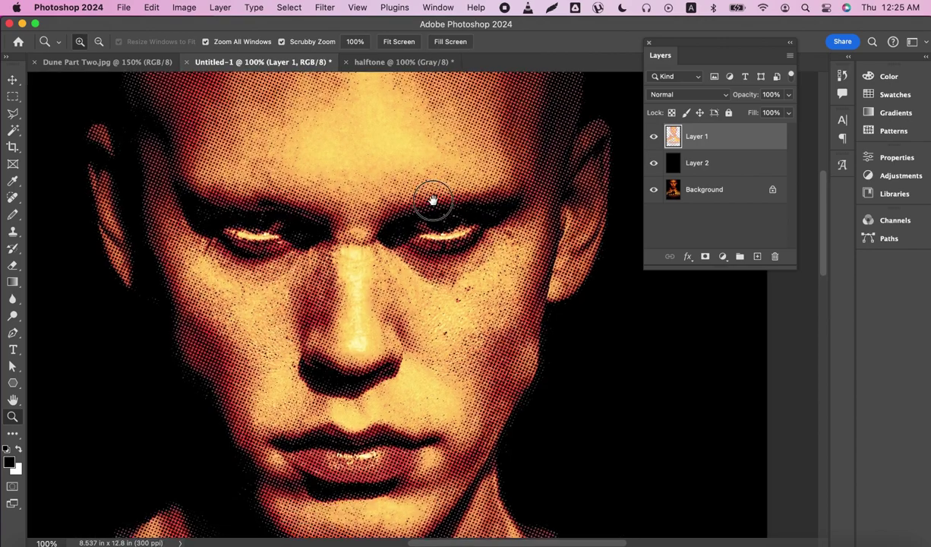
{"action": "left_click_drag", "start_coordinate": [412, 210], "coordinate": [466, 194]}
{"action": "left_click", "coordinate": [464, 201], "text": "alt"}
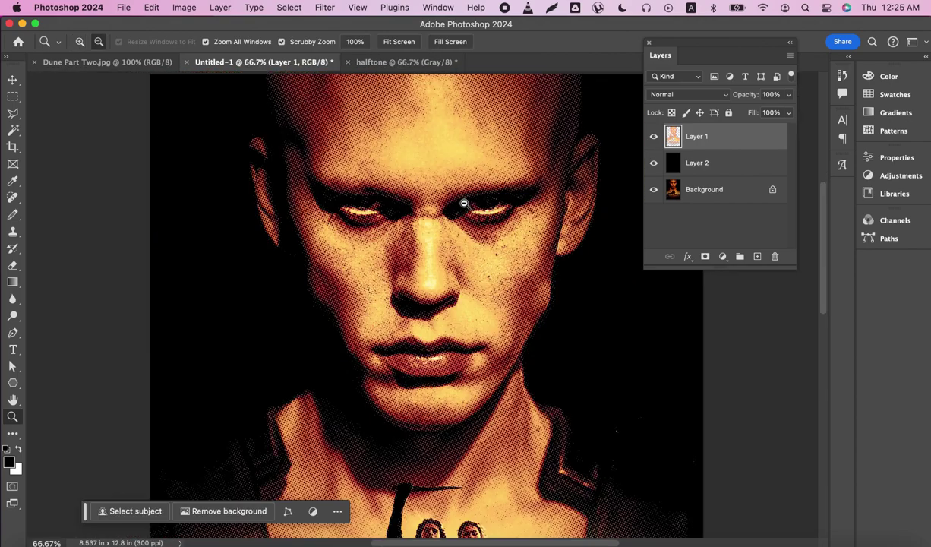
{"action": "left_click", "coordinate": [464, 202]}
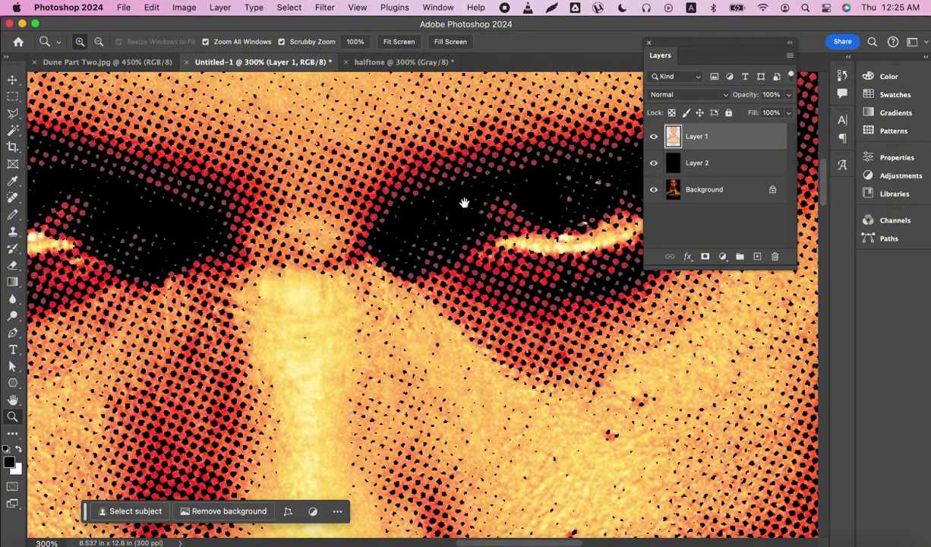
{"action": "left_click_drag", "start_coordinate": [464, 202], "coordinate": [505, 194]}
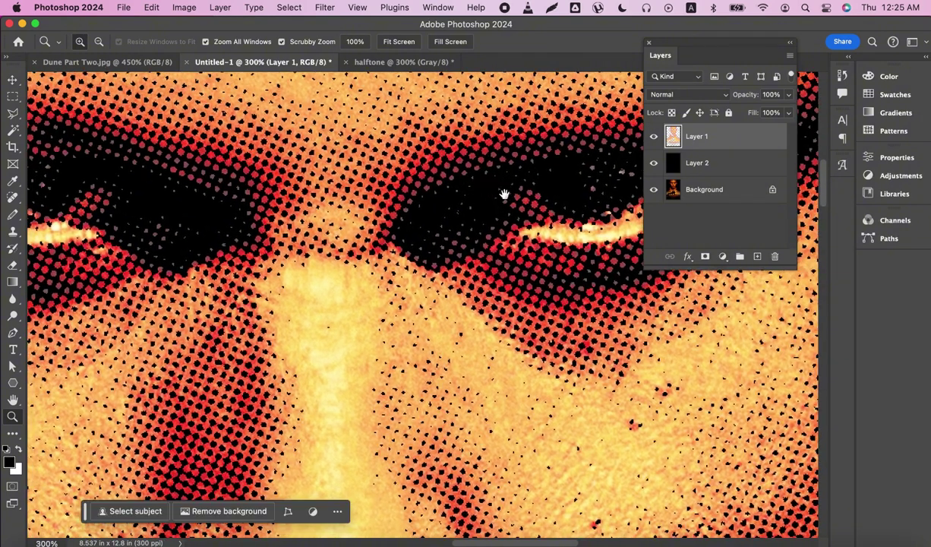
{"action": "left_click", "coordinate": [653, 163]}
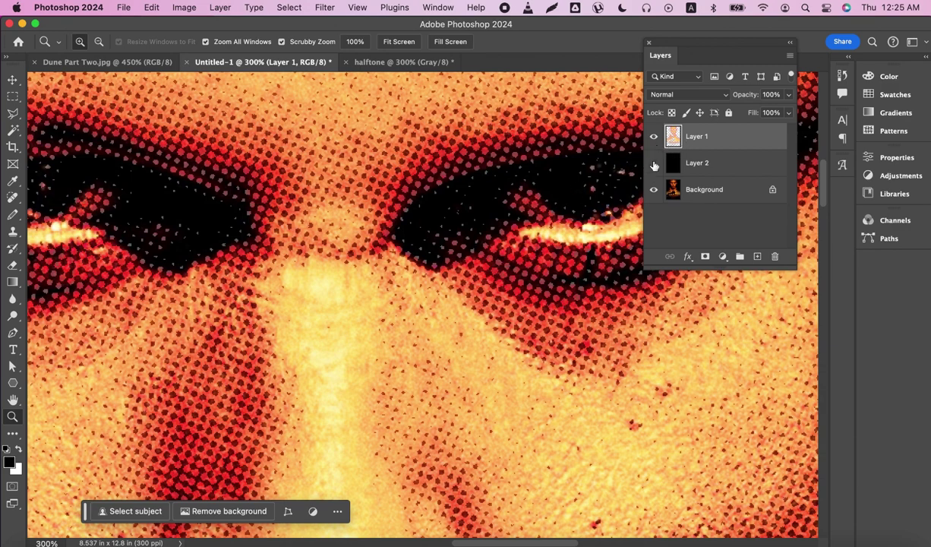
{"action": "left_click", "coordinate": [654, 164]}
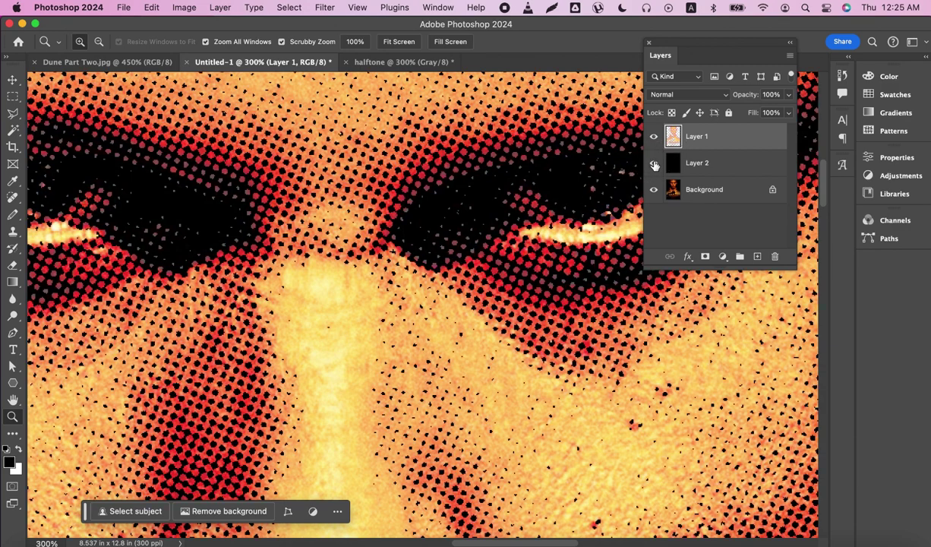
{"action": "left_click", "coordinate": [508, 184], "text": "alt"}
{"action": "left_click", "coordinate": [509, 184], "text": "alt"}
{"action": "left_click", "coordinate": [509, 183], "text": "alt"}
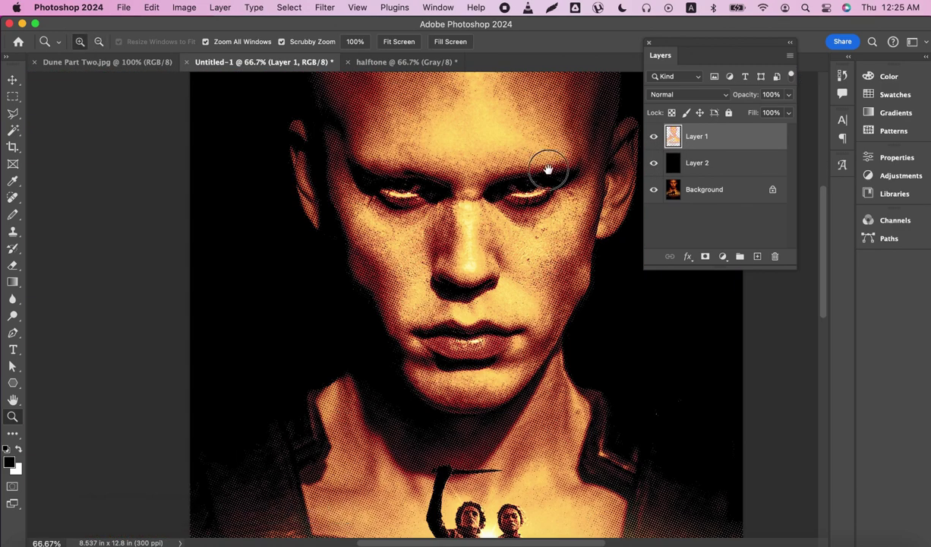
{"action": "left_click_drag", "start_coordinate": [548, 169], "coordinate": [527, 184]}
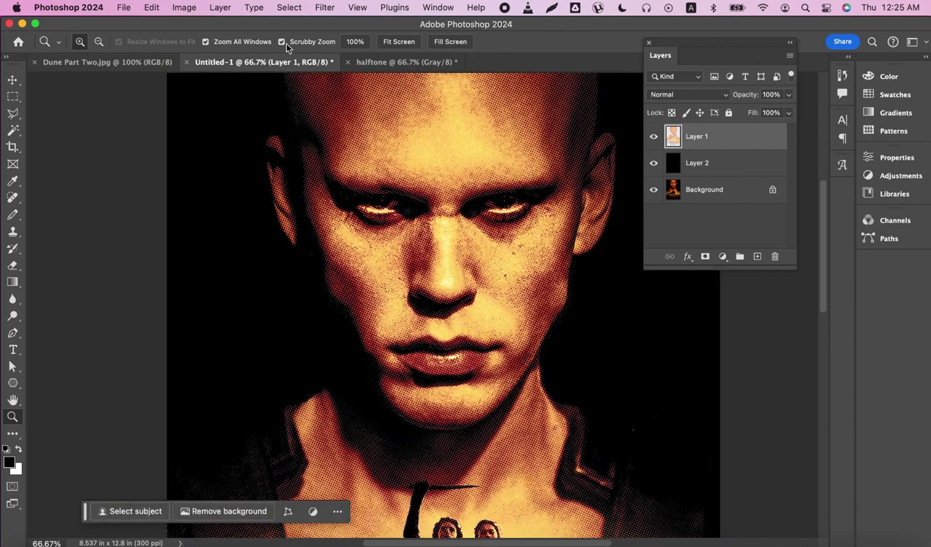
Save As to this computer's Desktop as dune2.psd, replacing the existing file
{"action": "left_click", "coordinate": [125, 11]}
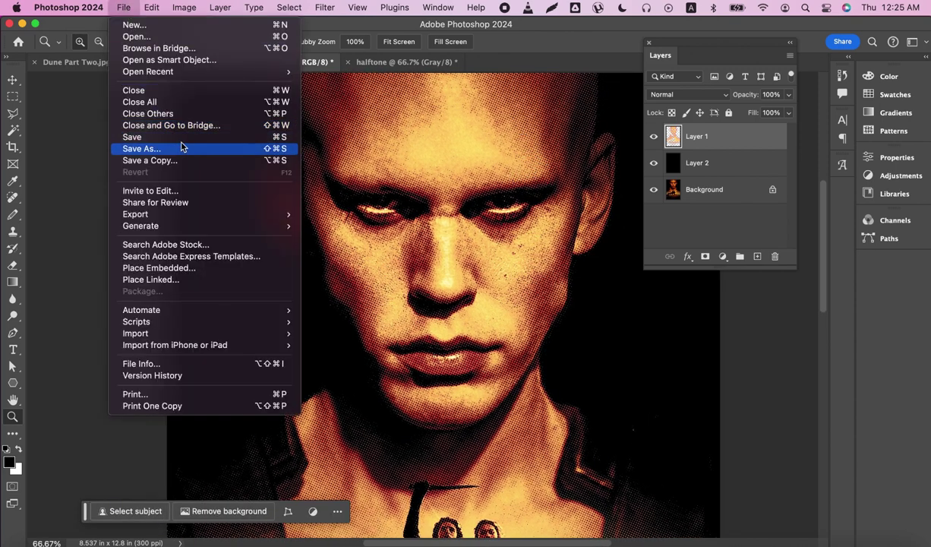
{"action": "left_click", "coordinate": [195, 141]}
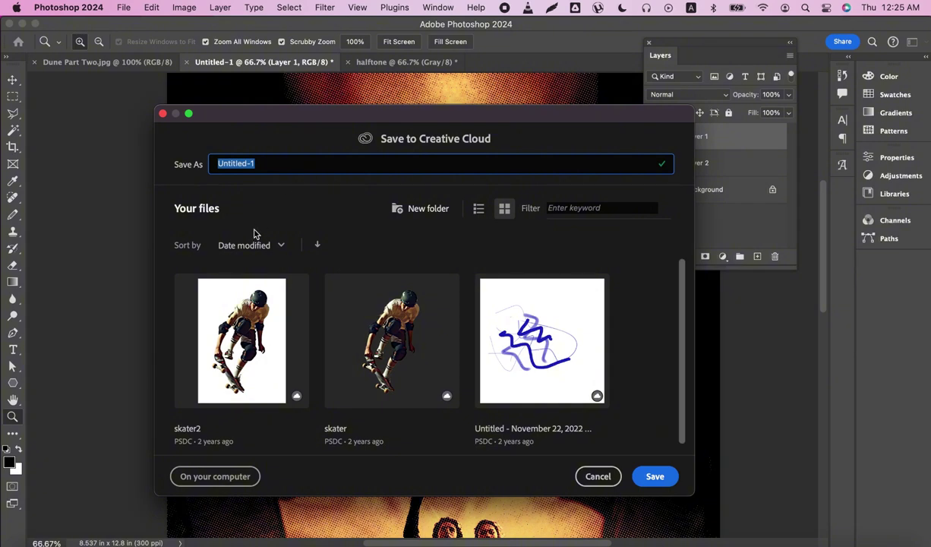
{"action": "left_click", "coordinate": [479, 208]}
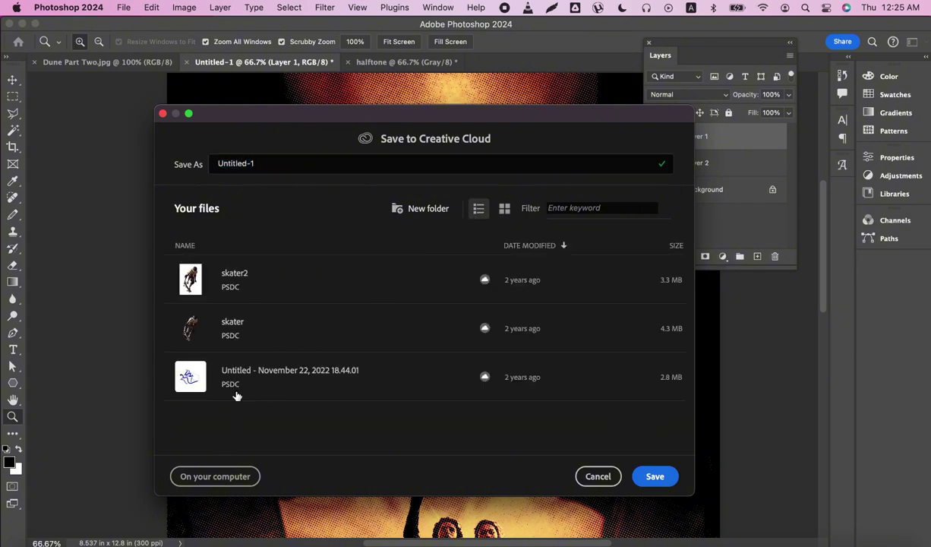
{"action": "left_click", "coordinate": [217, 475]}
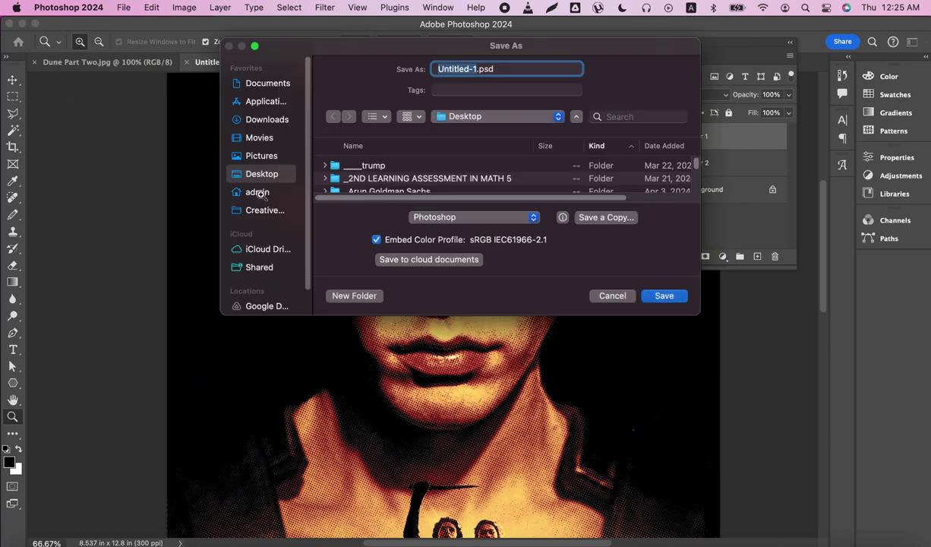
{"action": "left_click", "coordinate": [370, 119]}
{"action": "left_click", "coordinate": [386, 187]}
{"action": "scroll", "coordinate": [442, 182], "scroll_direction": "down", "scroll_amount": 10}
{"action": "scroll", "coordinate": [433, 178], "scroll_direction": "down", "scroll_amount": 10}
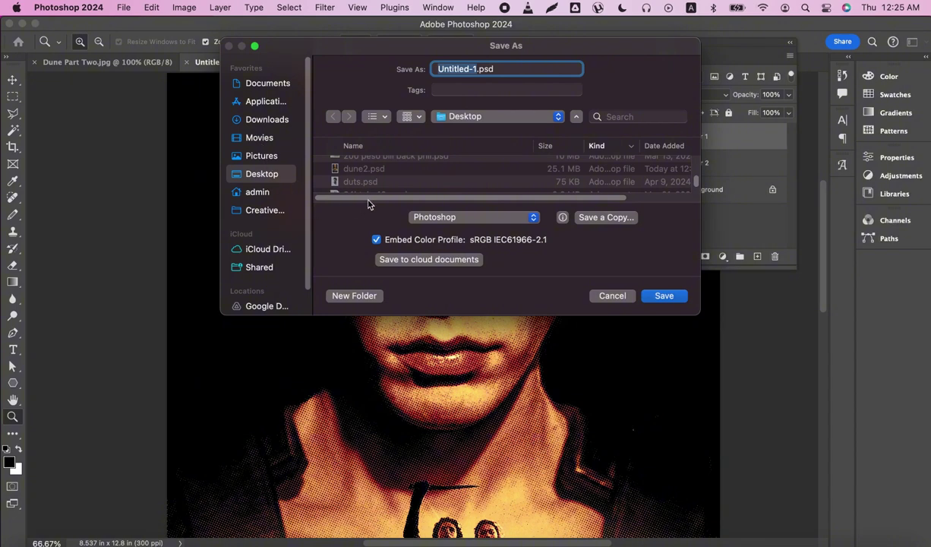
{"action": "left_click", "coordinate": [365, 169]}
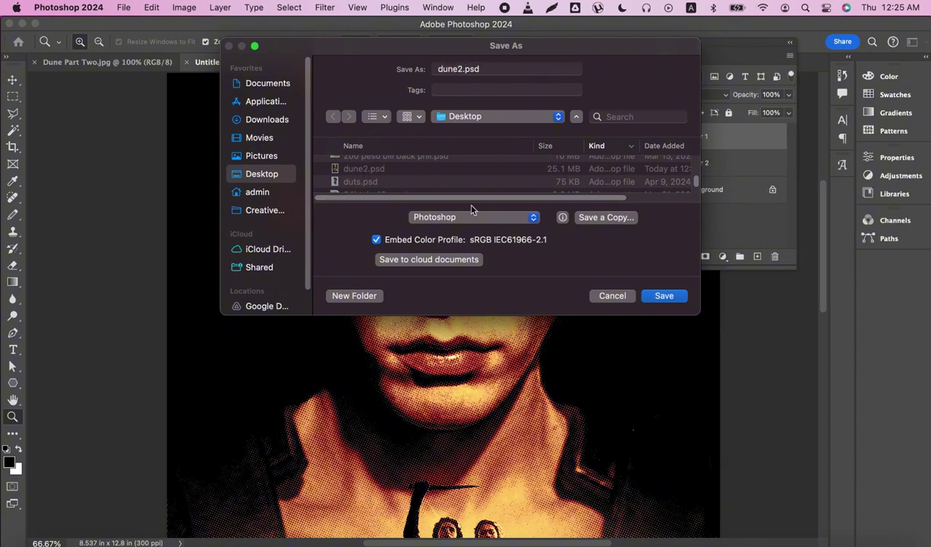
{"action": "key", "text": "Return"}
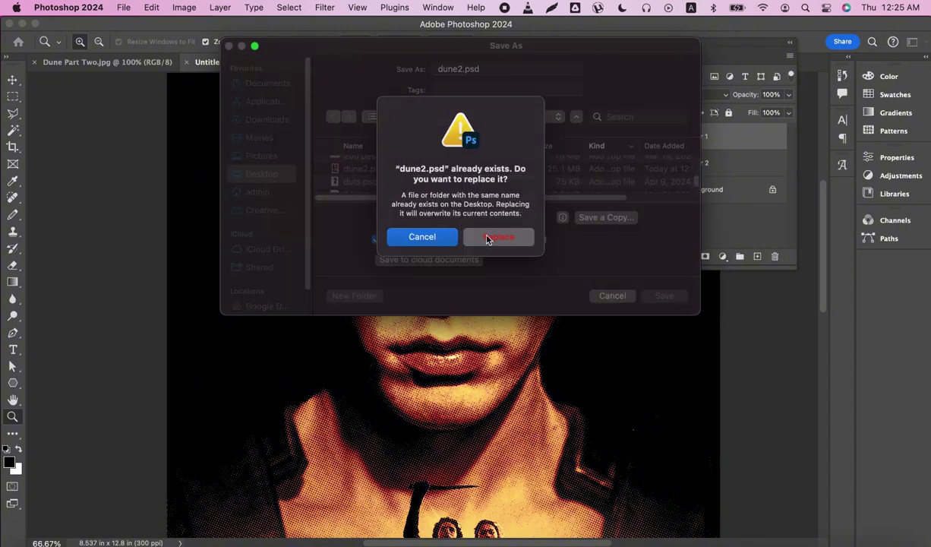
{"action": "left_click", "coordinate": [487, 240]}
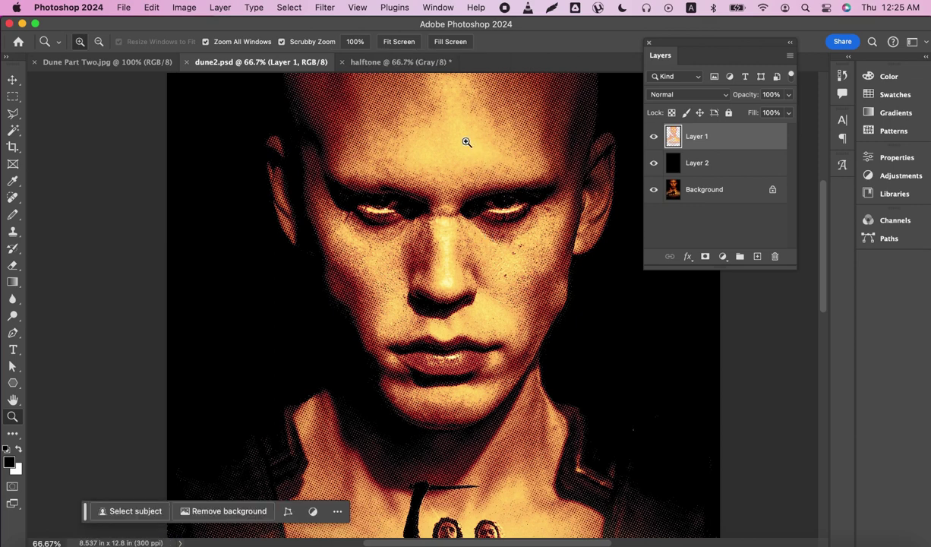
{"action": "key", "text": "ctrl+r"}
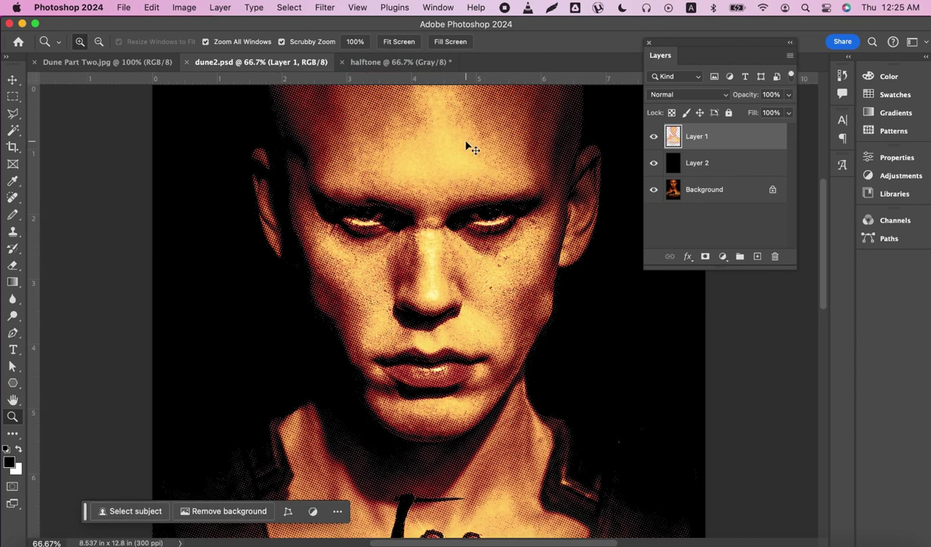
{"action": "key", "text": "ctrl+r"}
{"action": "key", "text": "f"}
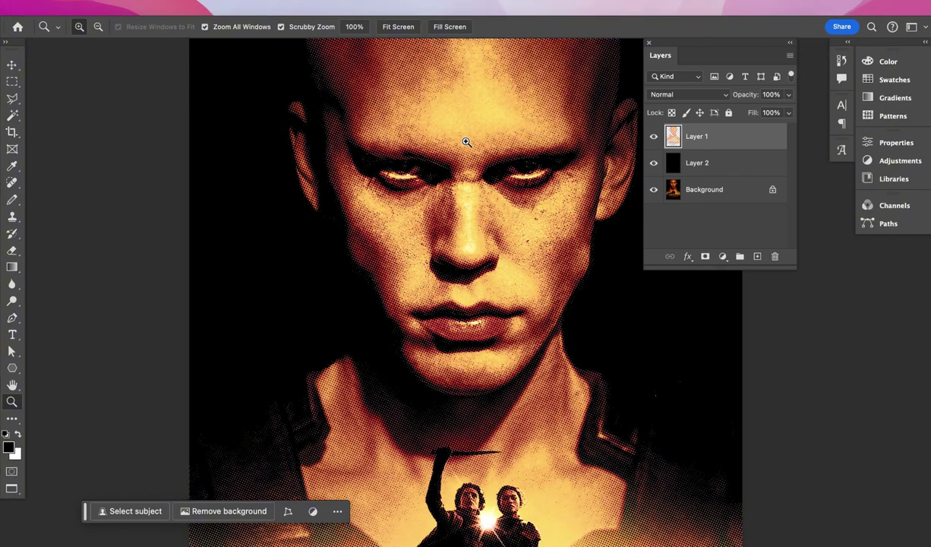
{"action": "key", "text": "f"}
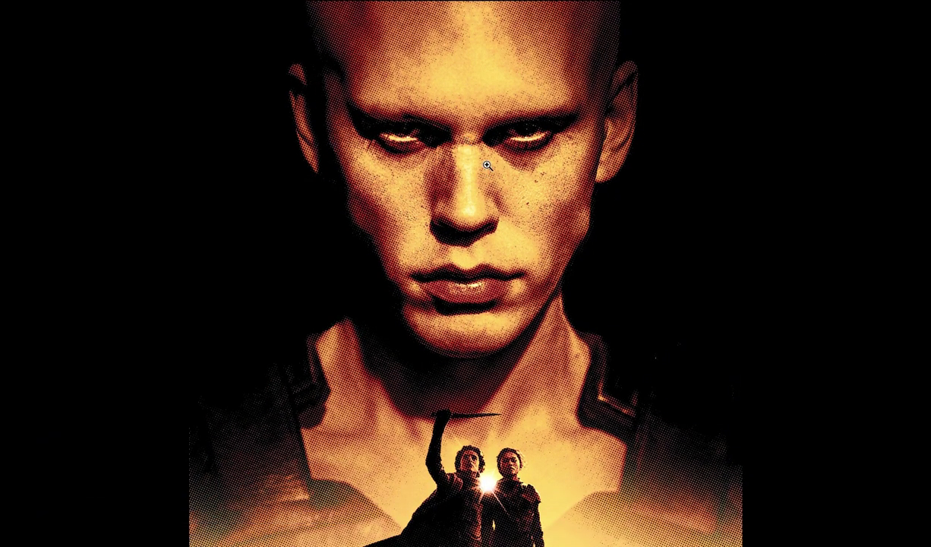
{"action": "left_click", "coordinate": [488, 165], "text": "alt"}
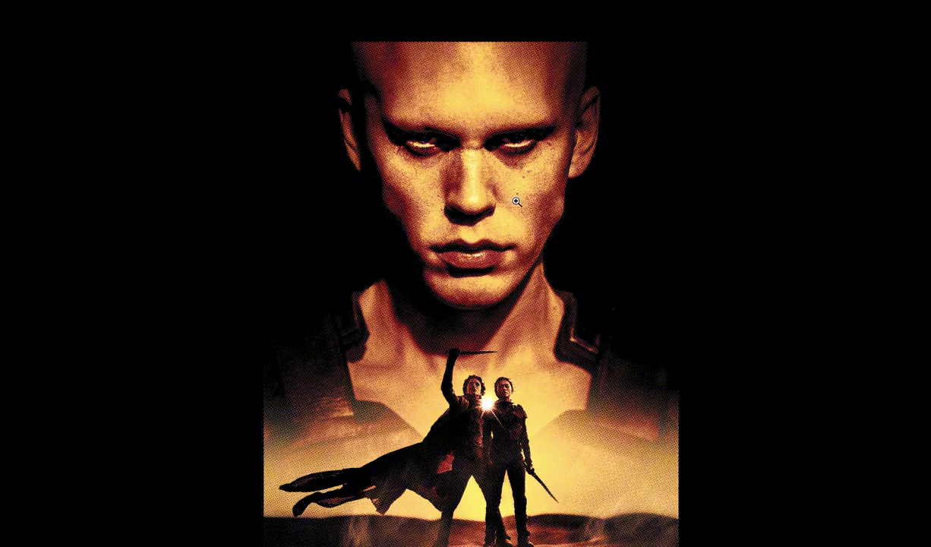
{"action": "left_click", "coordinate": [505, 241]}
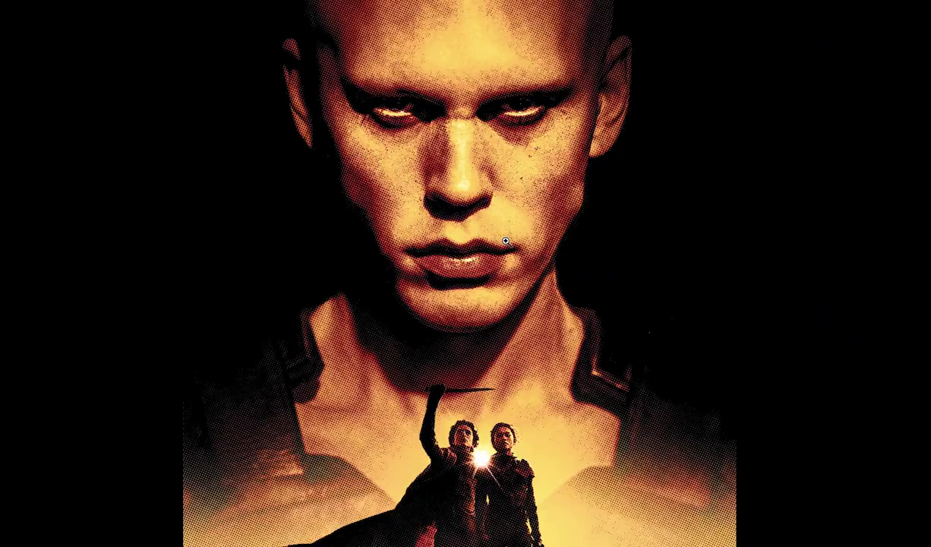
{"action": "left_click", "coordinate": [505, 241]}
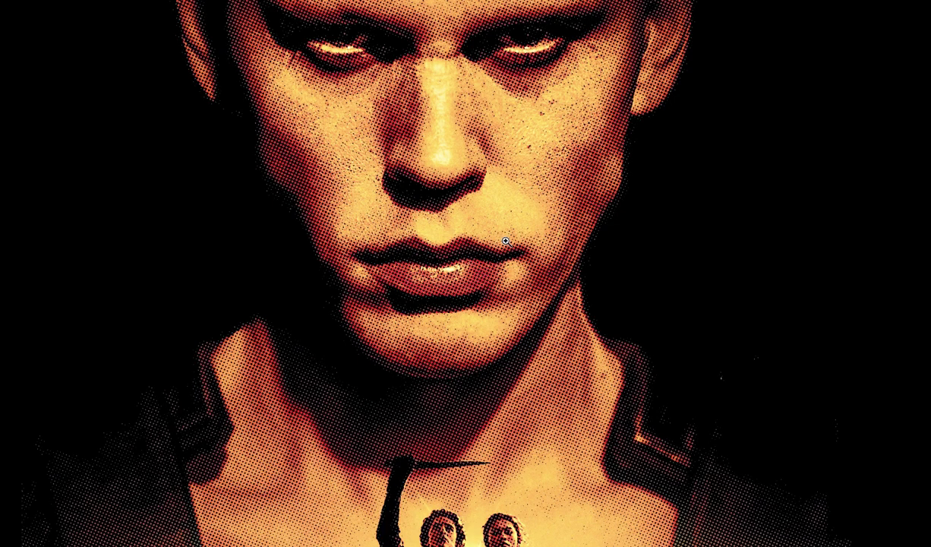
{"action": "left_click", "coordinate": [338, 354]}
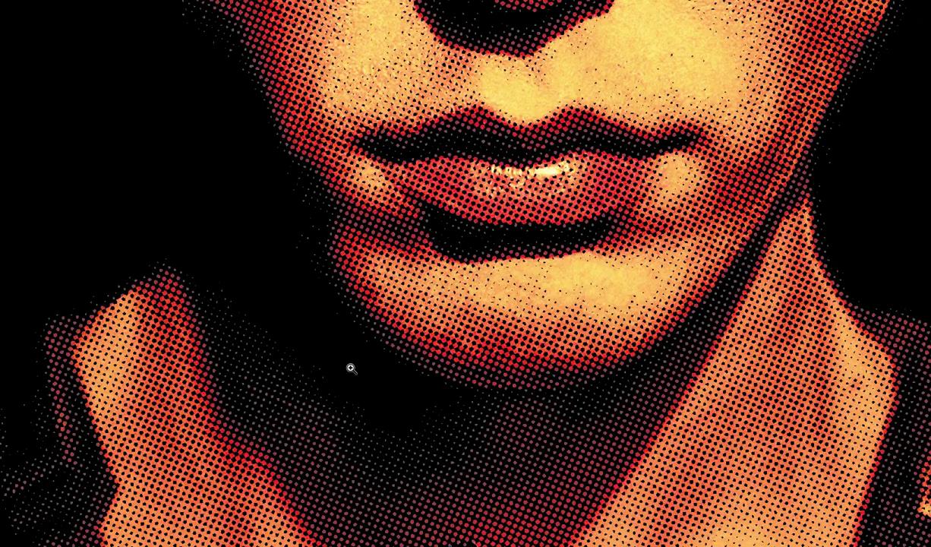
{"action": "left_click", "coordinate": [490, 232], "text": "alt"}
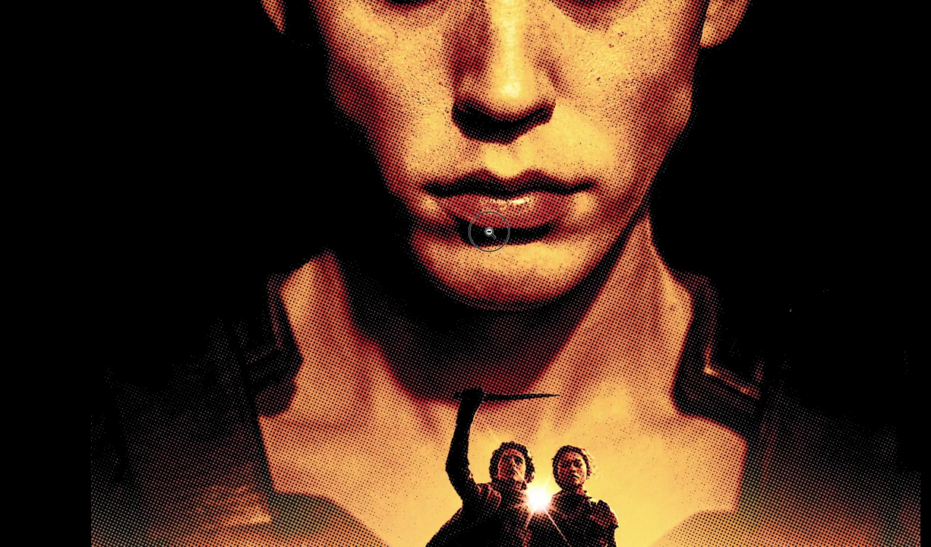
{"action": "left_click", "coordinate": [490, 233], "text": "alt"}
{"action": "left_click_drag", "start_coordinate": [494, 171], "coordinate": [500, 212]}
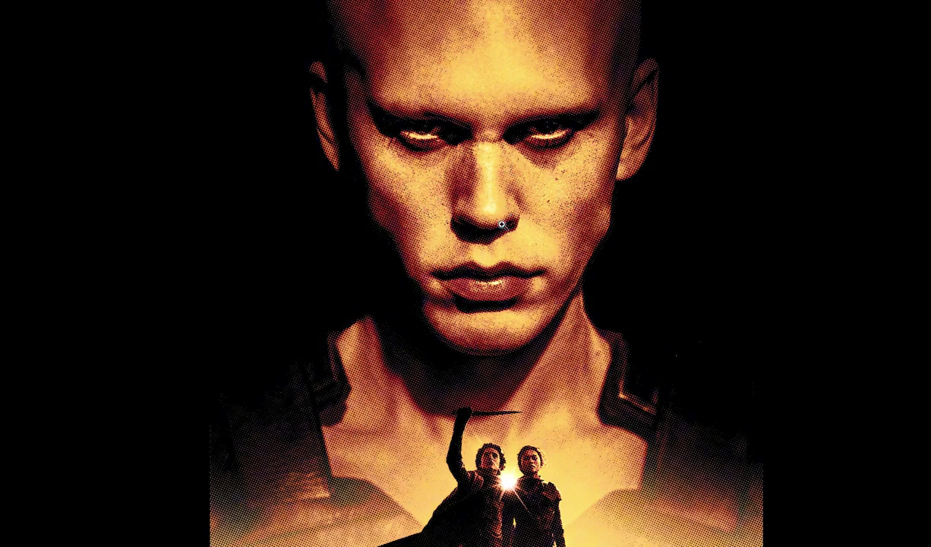
{"action": "left_click_drag", "start_coordinate": [487, 203], "coordinate": [498, 295]}
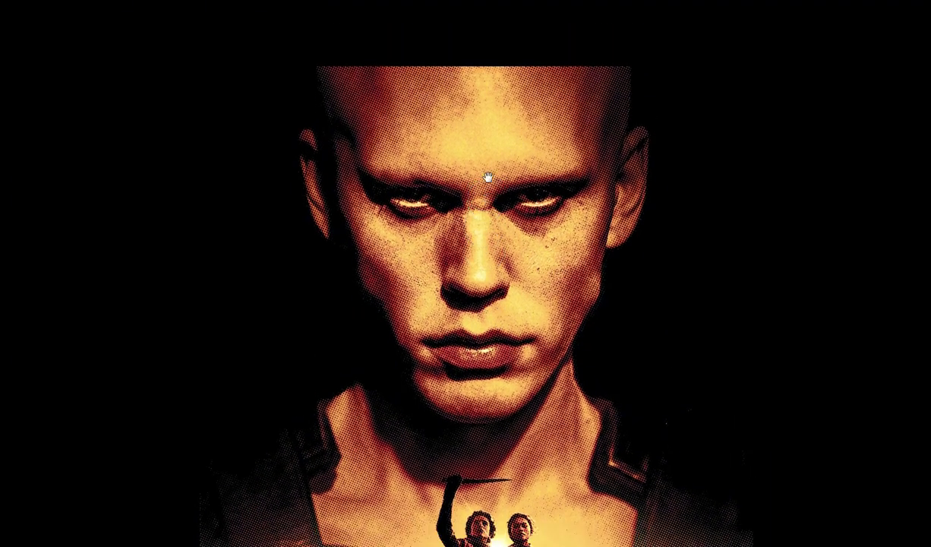
{"action": "scroll", "coordinate": [491, 281], "scroll_direction": "down", "scroll_amount": 3}
{"action": "scroll", "coordinate": [491, 238], "scroll_direction": "down", "scroll_amount": 1}
{"action": "scroll", "coordinate": [493, 237], "scroll_direction": "down", "scroll_amount": 2}
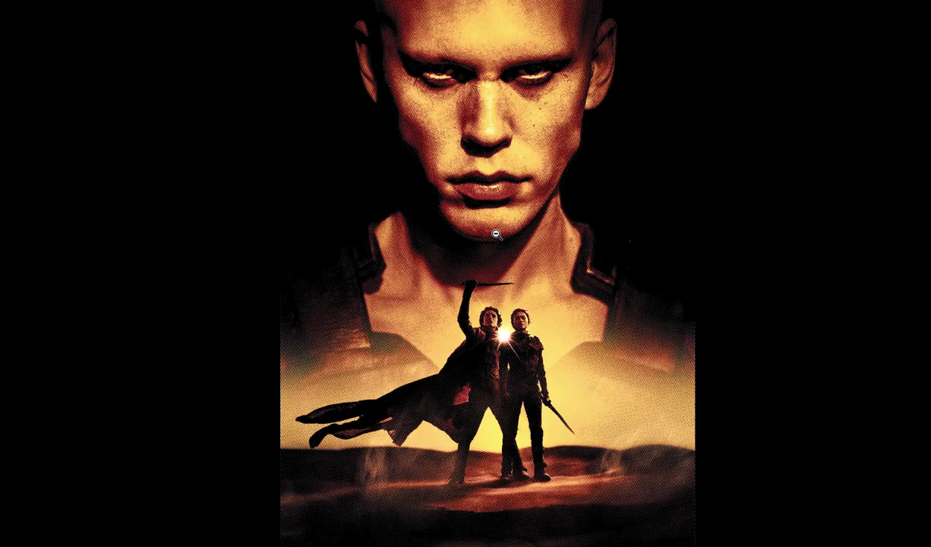
{"action": "left_click_drag", "start_coordinate": [486, 185], "coordinate": [491, 217]}
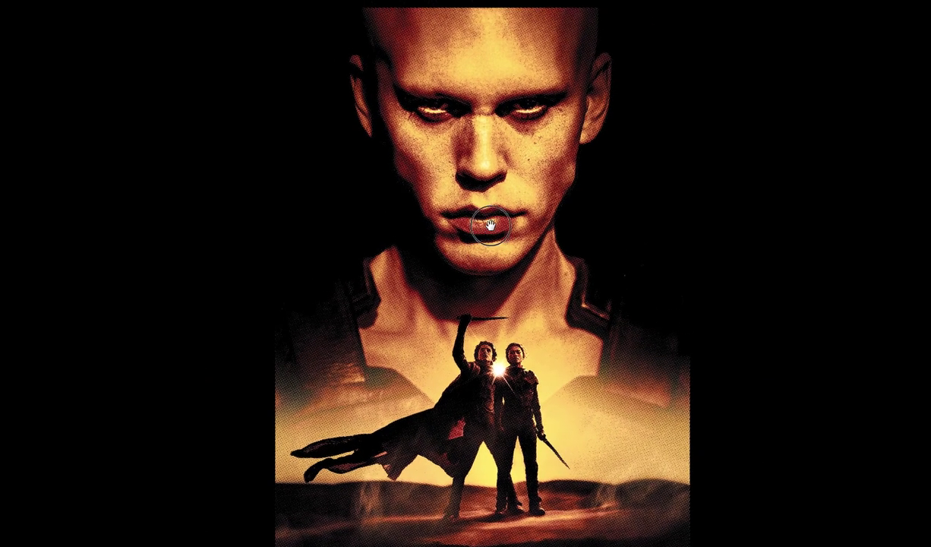
{"action": "scroll", "coordinate": [498, 205], "scroll_direction": "up", "scroll_amount": 2}
{"action": "scroll", "coordinate": [501, 204], "scroll_direction": "up", "scroll_amount": 2}
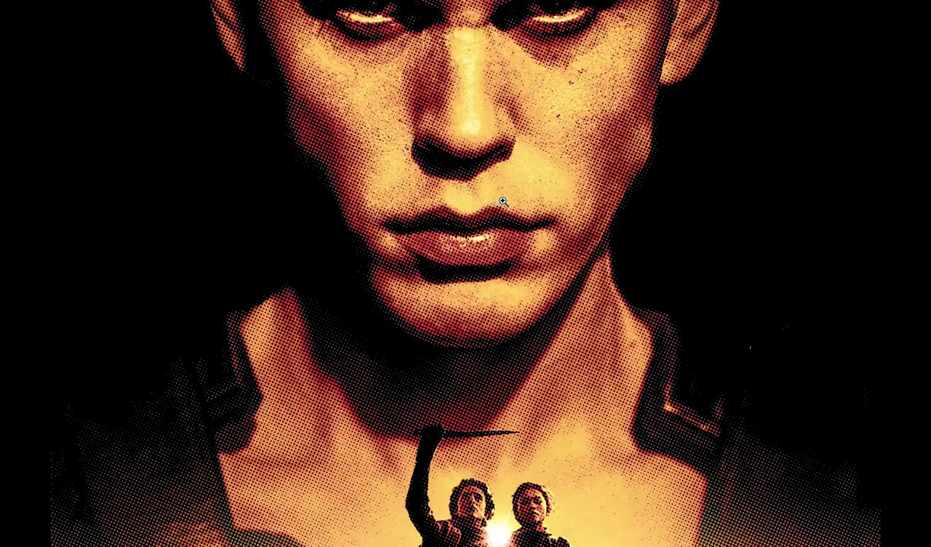
{"action": "scroll", "coordinate": [507, 179], "scroll_direction": "up", "scroll_amount": 1}
{"action": "scroll", "coordinate": [508, 179], "scroll_direction": "up", "scroll_amount": 3}
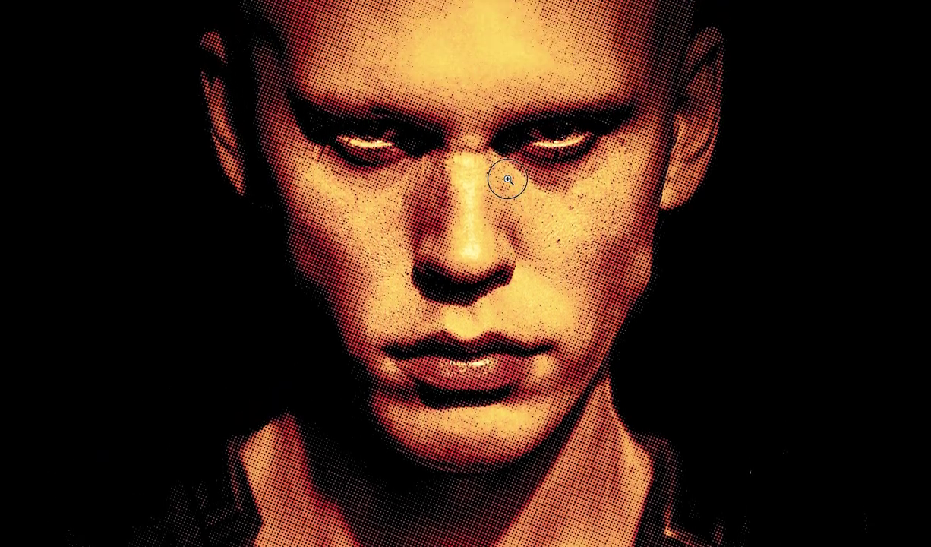
{"action": "left_click", "coordinate": [508, 179]}
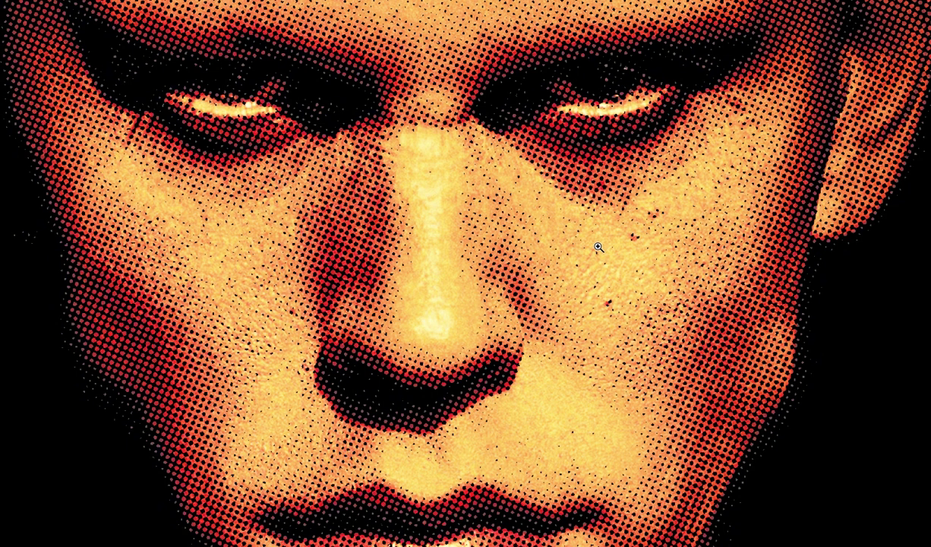
{"action": "key", "text": "f"}
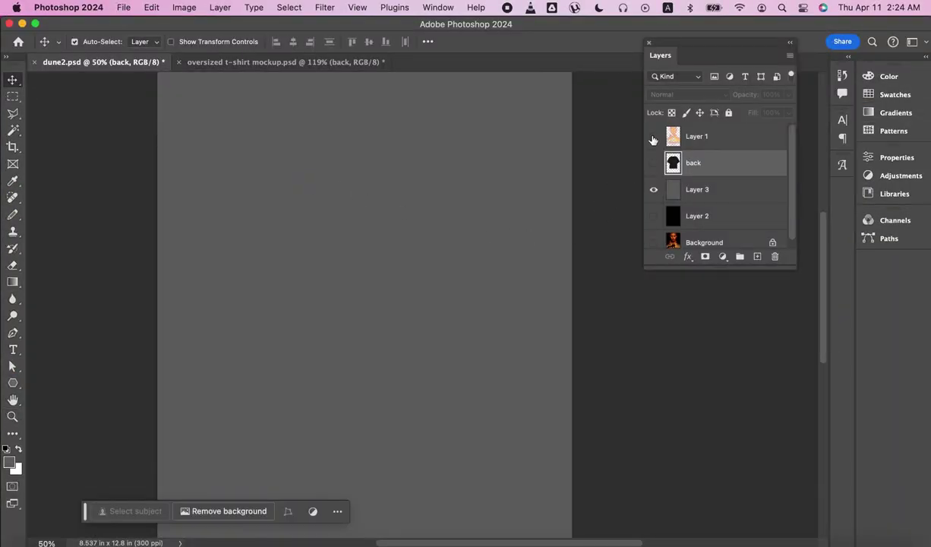
Show the t-shirt and poster layers, duplicate Layer 1, and hide the original
{"action": "left_click", "coordinate": [653, 163]}
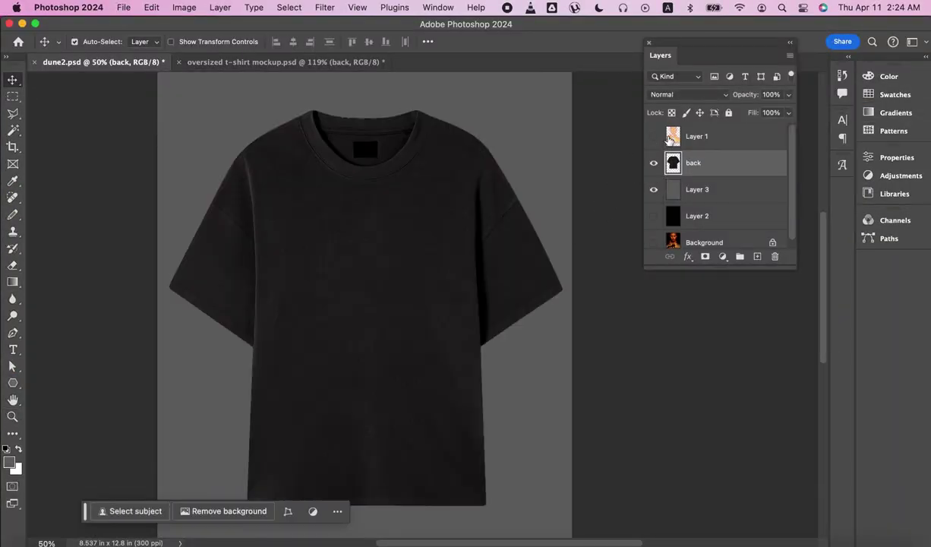
{"action": "left_click", "coordinate": [654, 136]}
{"action": "left_click", "coordinate": [714, 138]}
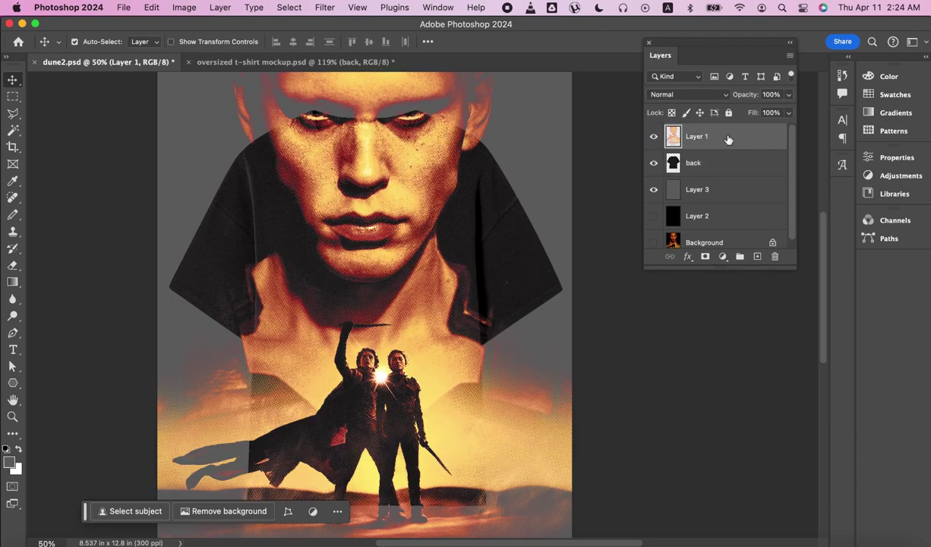
{"action": "left_click_drag", "start_coordinate": [732, 144], "coordinate": [757, 256]}
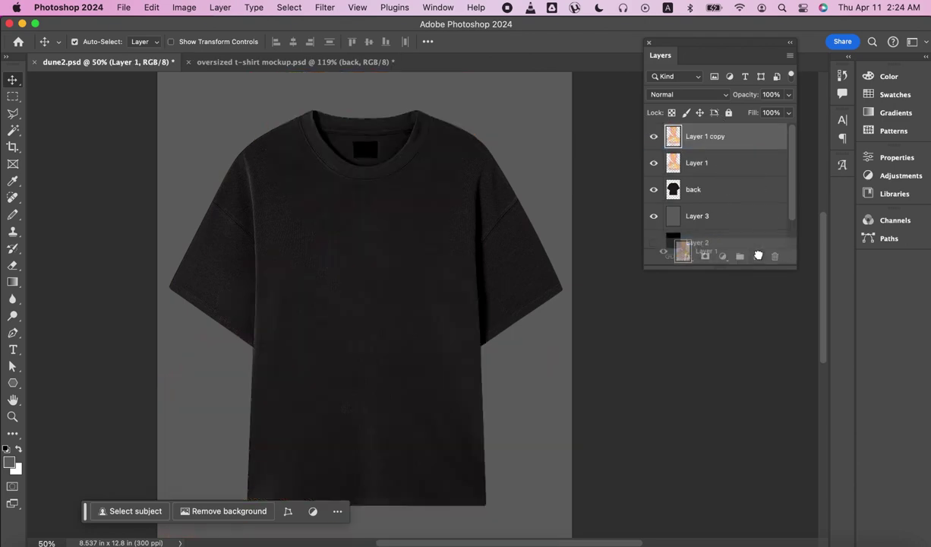
{"action": "left_click", "coordinate": [654, 163]}
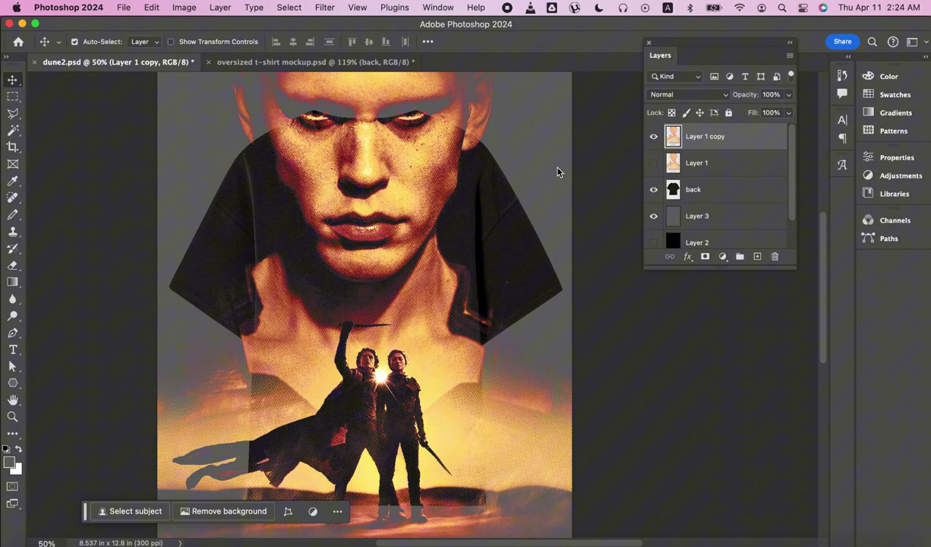
Scale the poster copy down to 38.15% onto the t-shirt chest
{"action": "key", "text": "z"}
{"action": "left_click", "coordinate": [399, 193], "text": "alt"}
{"action": "left_click", "coordinate": [405, 200], "text": "alt"}
{"action": "key", "text": "super+t"}
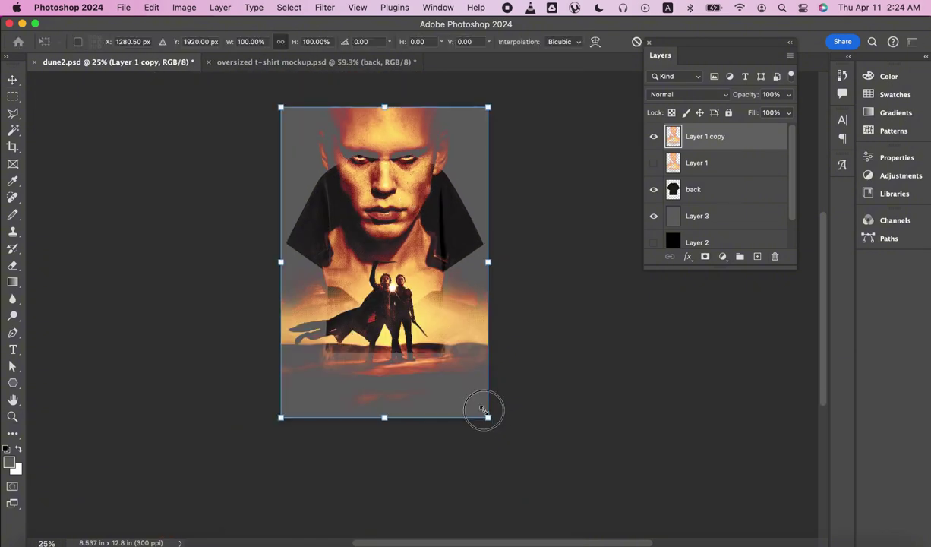
{"action": "left_click_drag", "start_coordinate": [486, 417], "coordinate": [425, 319]}
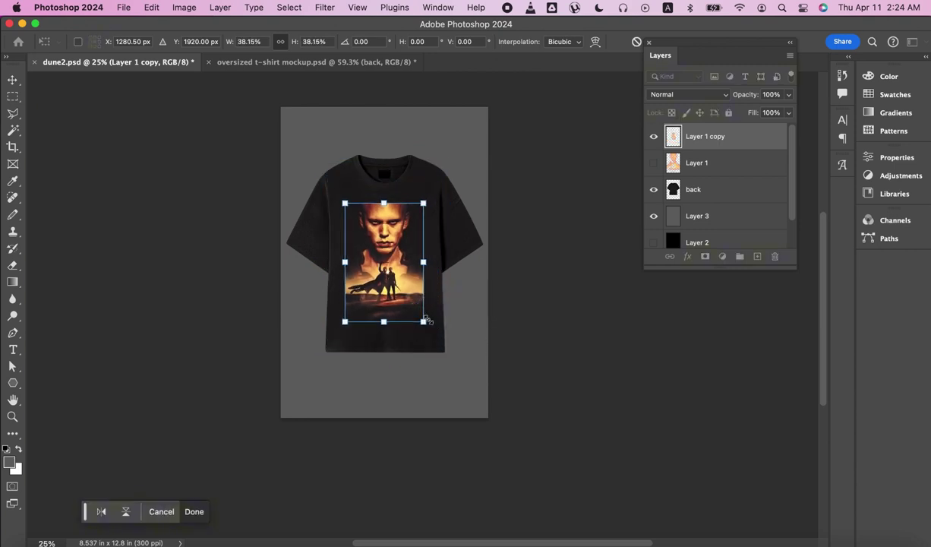
{"action": "key", "text": "z"}
{"action": "left_click", "coordinate": [408, 247]}
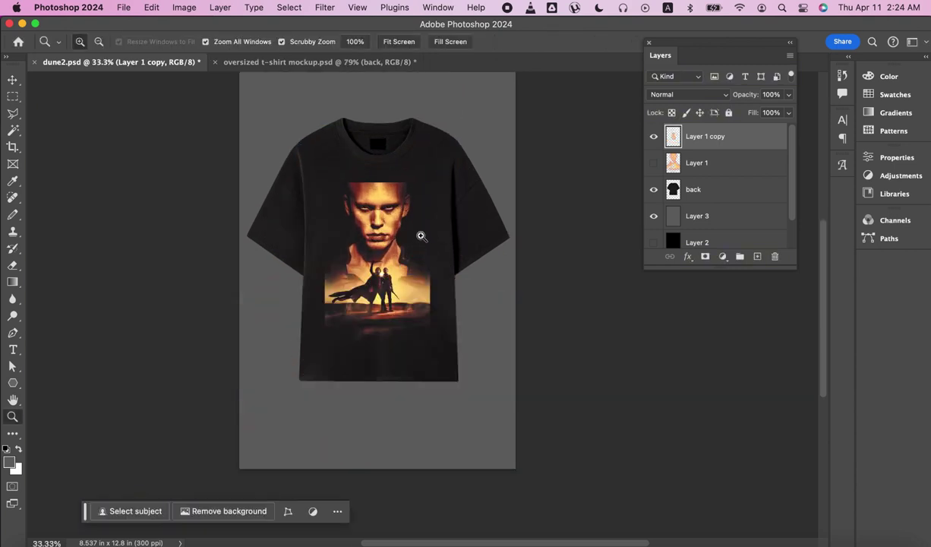
{"action": "left_click", "coordinate": [414, 228]}
{"action": "left_click", "coordinate": [415, 228]}
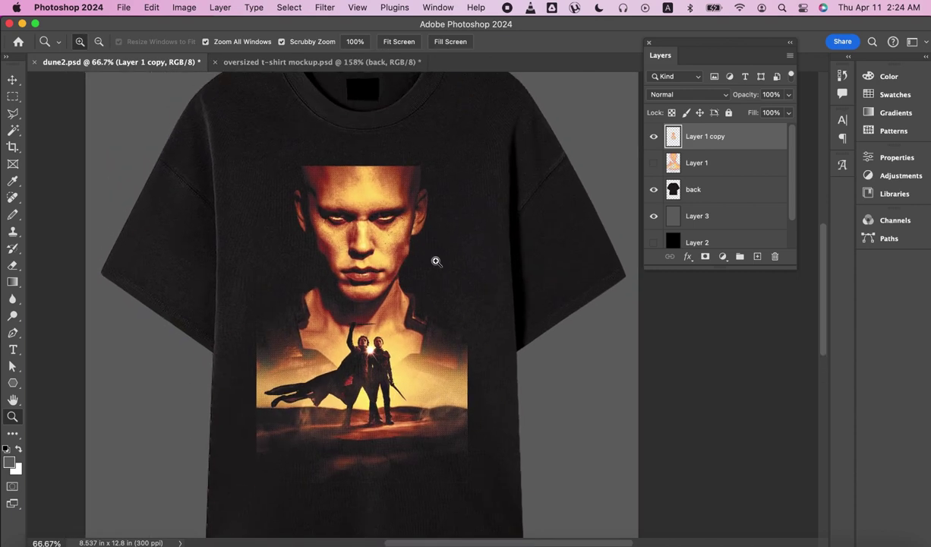
{"action": "left_click", "coordinate": [480, 225], "text": "alt"}
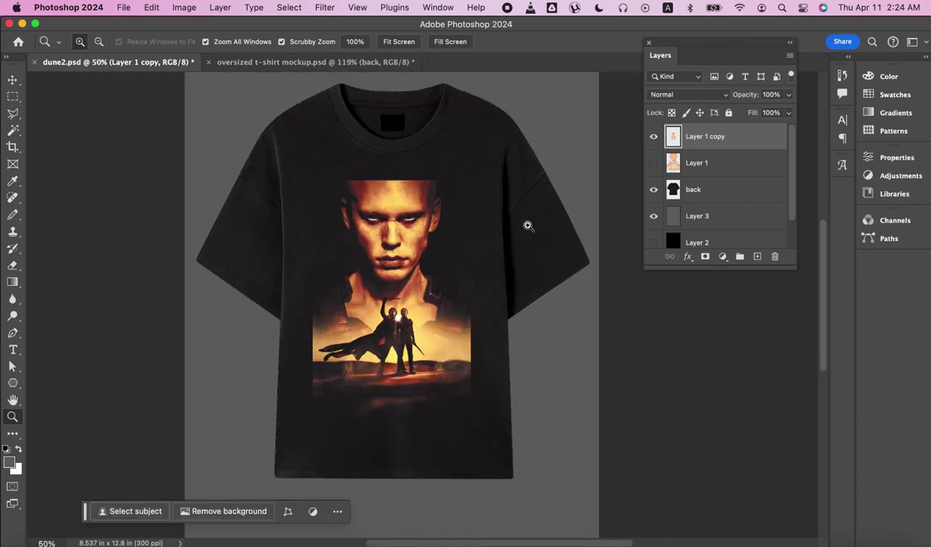
{"action": "key", "text": "v"}
{"action": "left_click", "coordinate": [704, 190]}
Move Layer 1 copy below Layer 1 and rename it 'design mockup'
{"action": "left_click", "coordinate": [741, 138]}
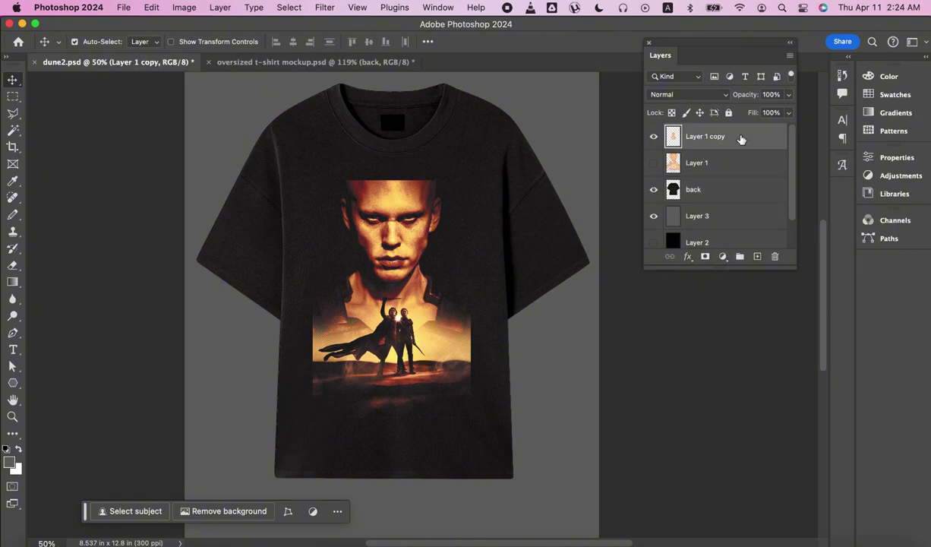
{"action": "left_click_drag", "start_coordinate": [741, 139], "coordinate": [733, 177]}
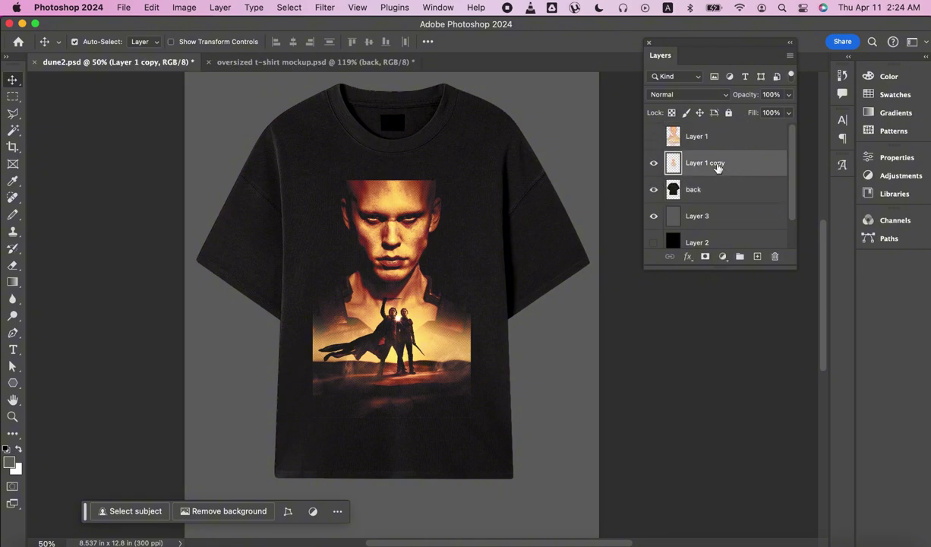
{"action": "double_click", "coordinate": [717, 163]}
{"action": "type", "text": "design mockup"}
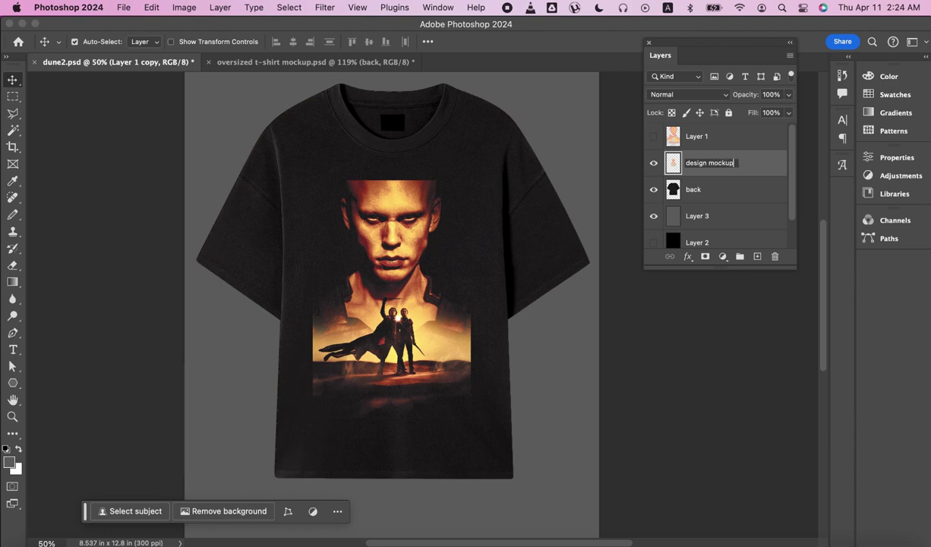
{"action": "key", "text": "Return"}
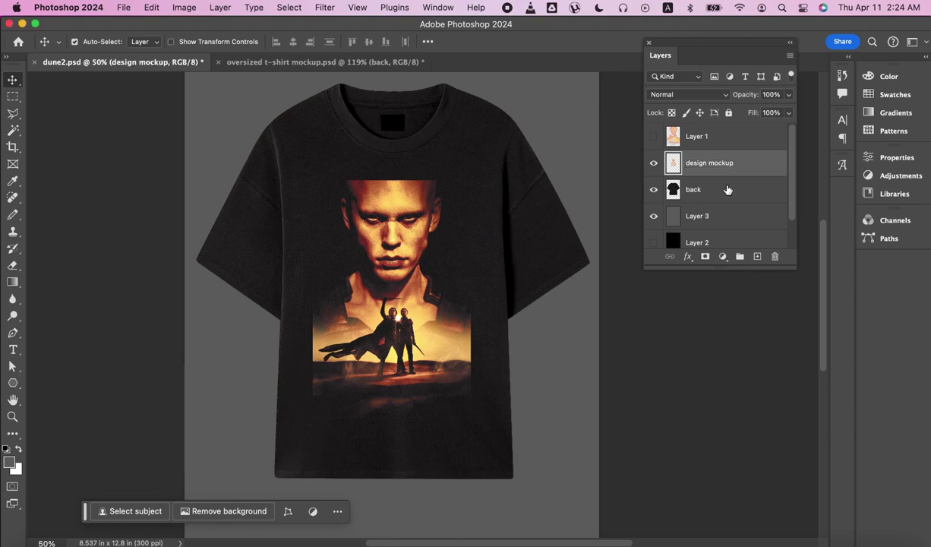
Align the design mockup horizontally centred with the back t-shirt layer
{"action": "left_click", "coordinate": [728, 189], "text": "shift"}
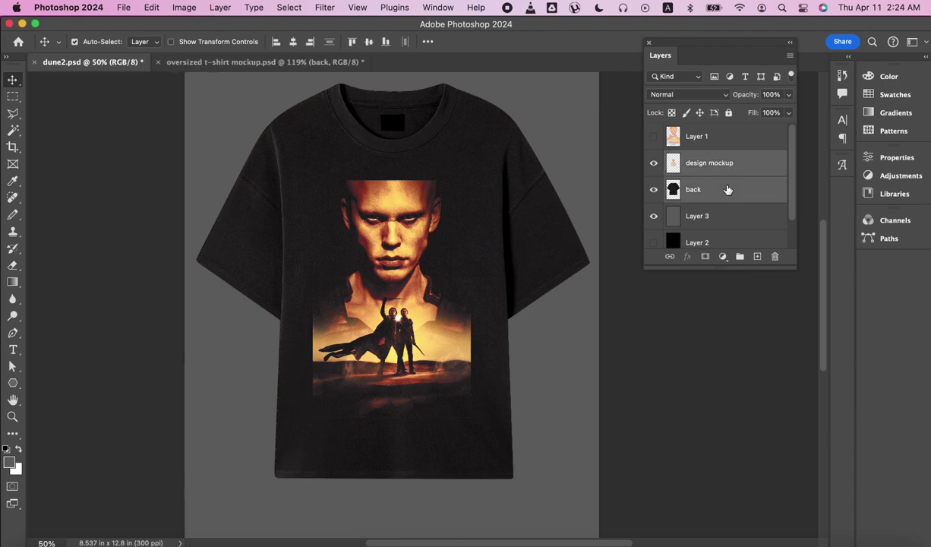
{"action": "left_click", "coordinate": [293, 44]}
{"action": "left_click", "coordinate": [687, 137]}
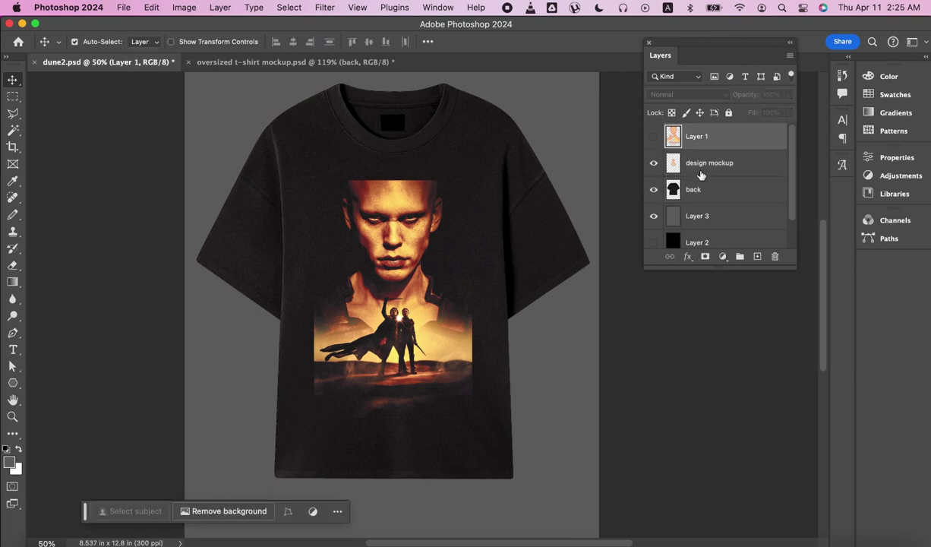
{"action": "left_click", "coordinate": [700, 173]}
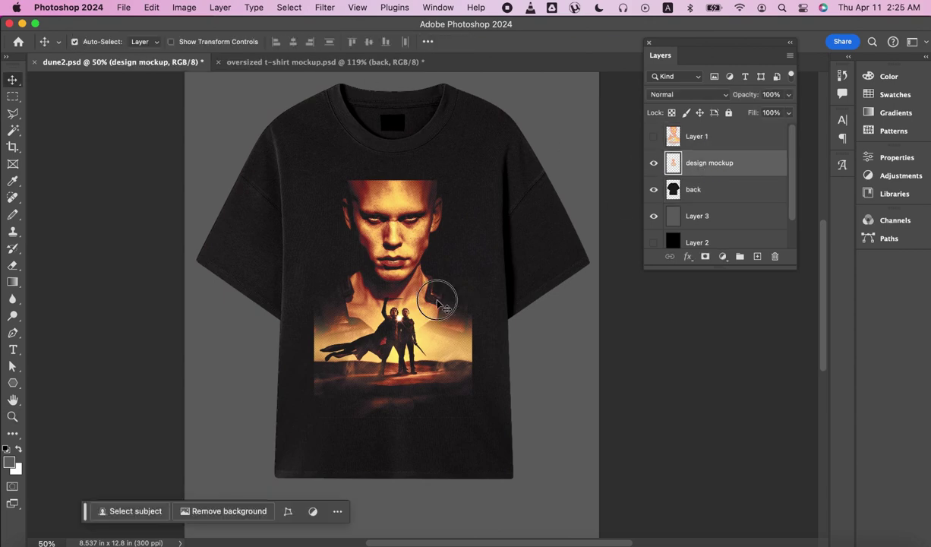
{"action": "key", "text": "z"}
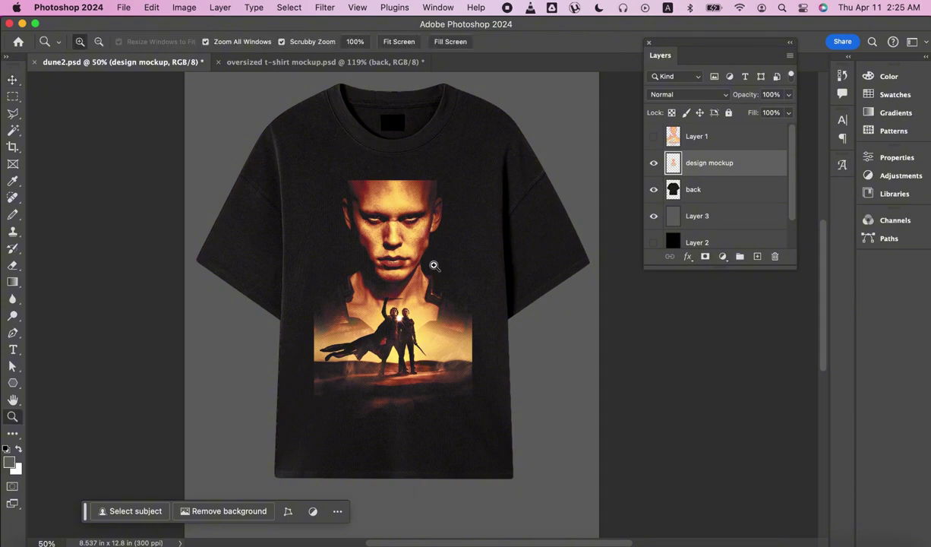
{"action": "left_click", "coordinate": [426, 263]}
{"action": "mouse_move", "coordinate": [426, 263]}
{"action": "left_mouse_down"}
{"action": "mouse_move", "coordinate": [444, 306]}
{"action": "mouse_move", "coordinate": [454, 288]}
{"action": "left_mouse_up"}
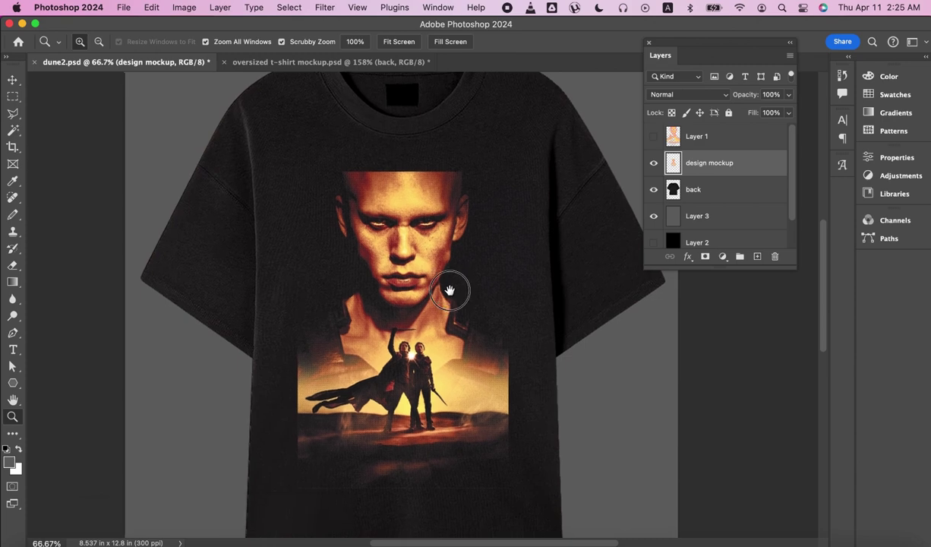
{"action": "left_click", "coordinate": [449, 291], "text": "alt"}
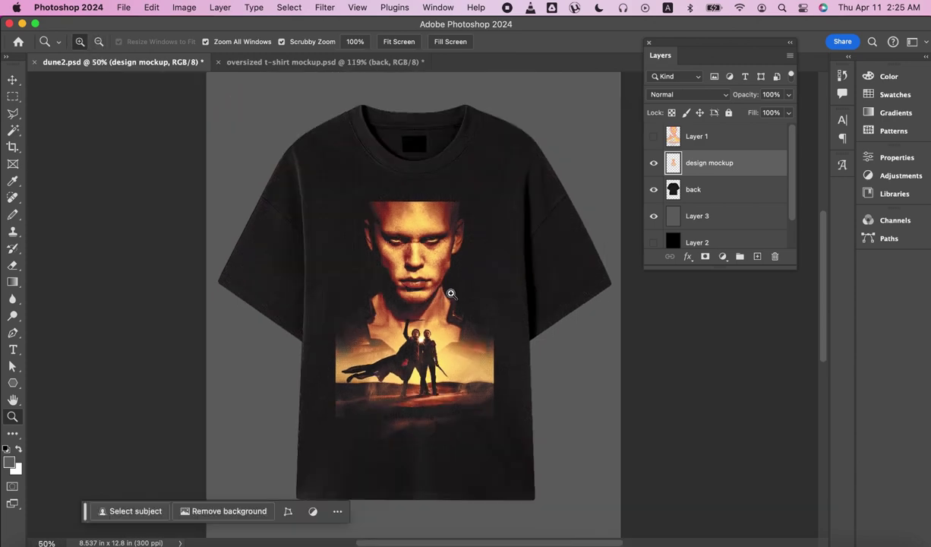
Scale the design mockup up to about 106% with Free Transform
{"action": "key", "text": "v"}
{"action": "key", "text": "super+t"}
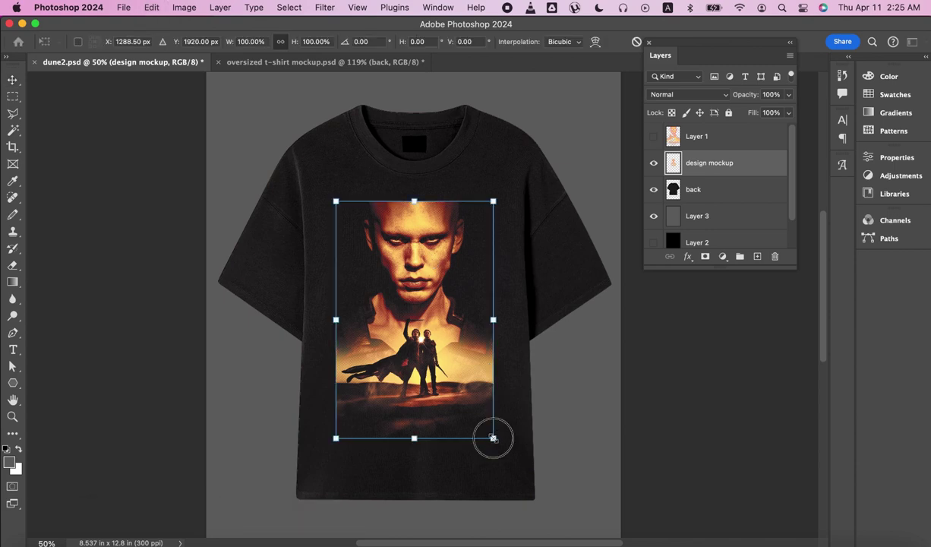
{"action": "left_click_drag", "start_coordinate": [493, 438], "coordinate": [502, 449]}
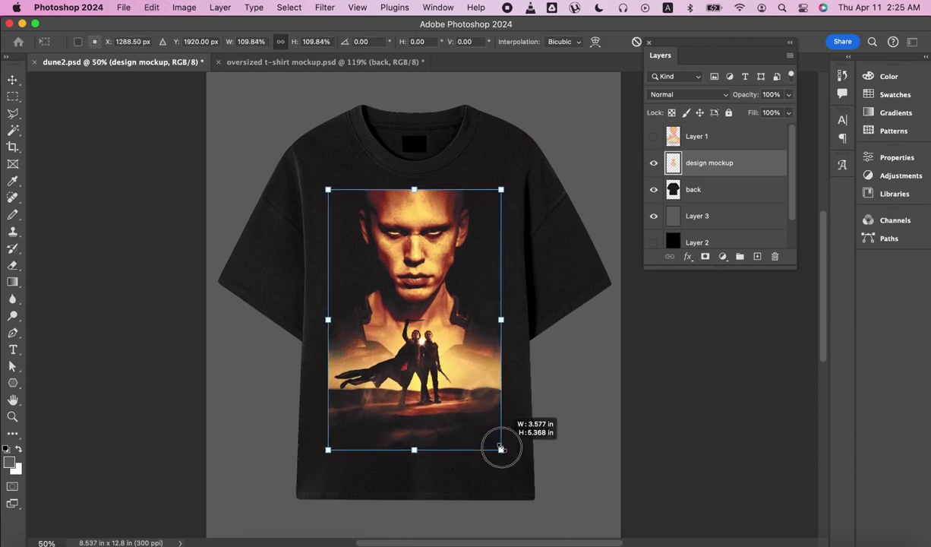
{"action": "left_click_drag", "start_coordinate": [501, 449], "coordinate": [499, 444]}
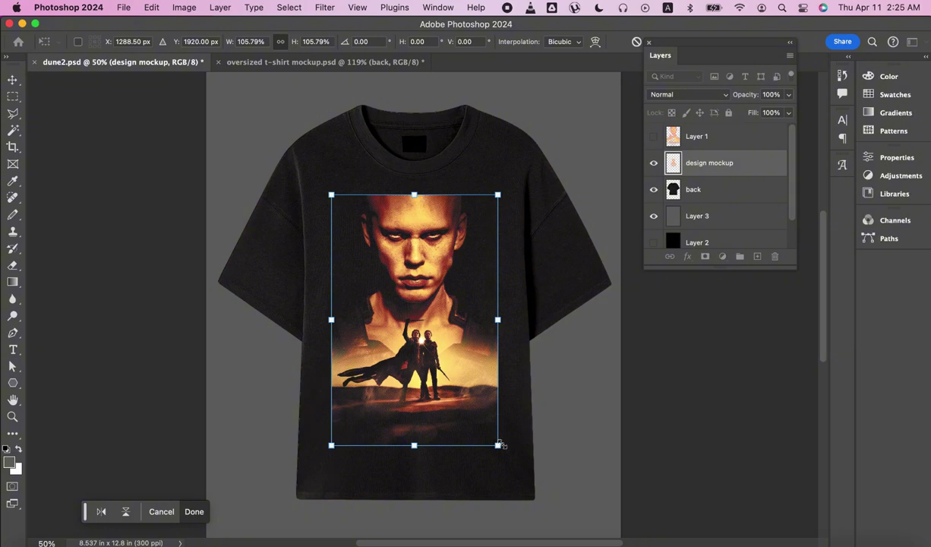
{"action": "key", "text": "Return"}
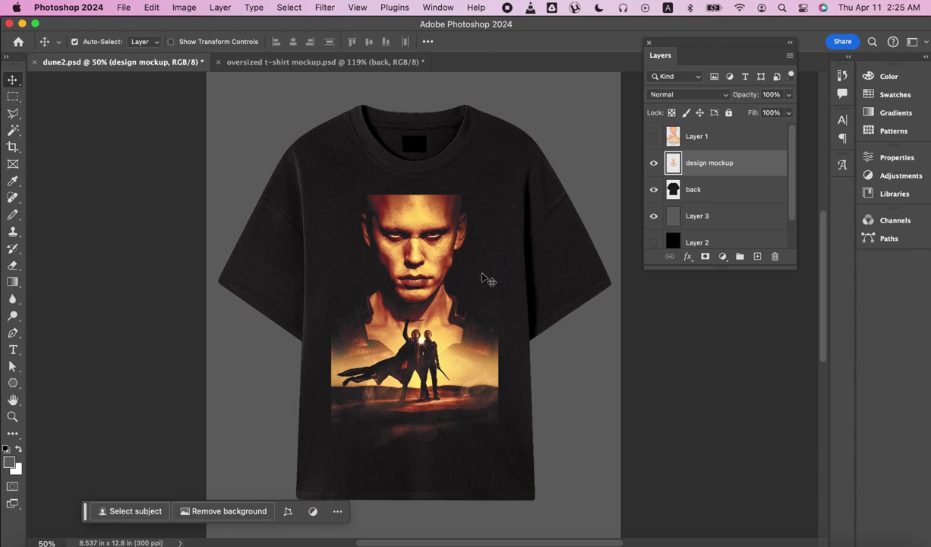
Zoom to 200% to inspect the halftone dots, then back out to the whole t-shirt
{"action": "key", "text": "z"}
{"action": "left_click", "coordinate": [414, 243]}
{"action": "left_click", "coordinate": [433, 249]}
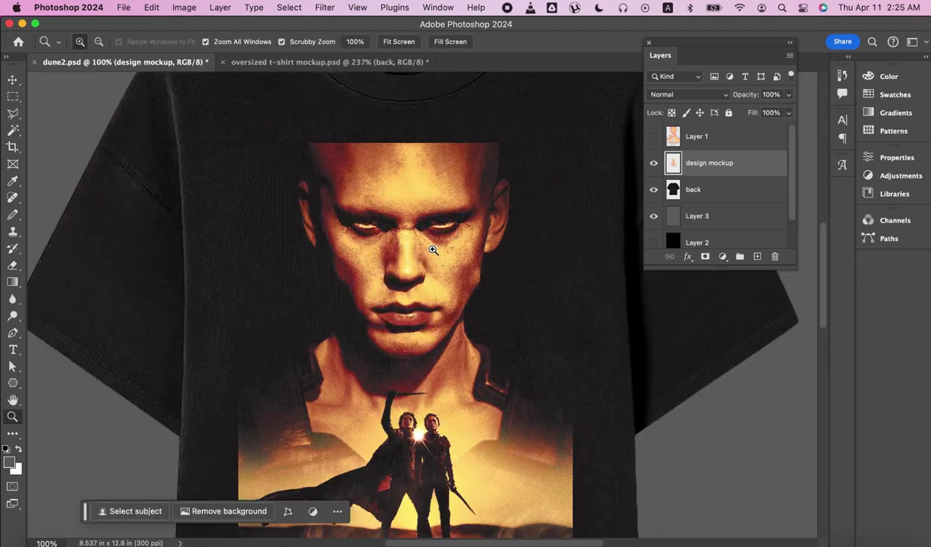
{"action": "left_click", "coordinate": [422, 243]}
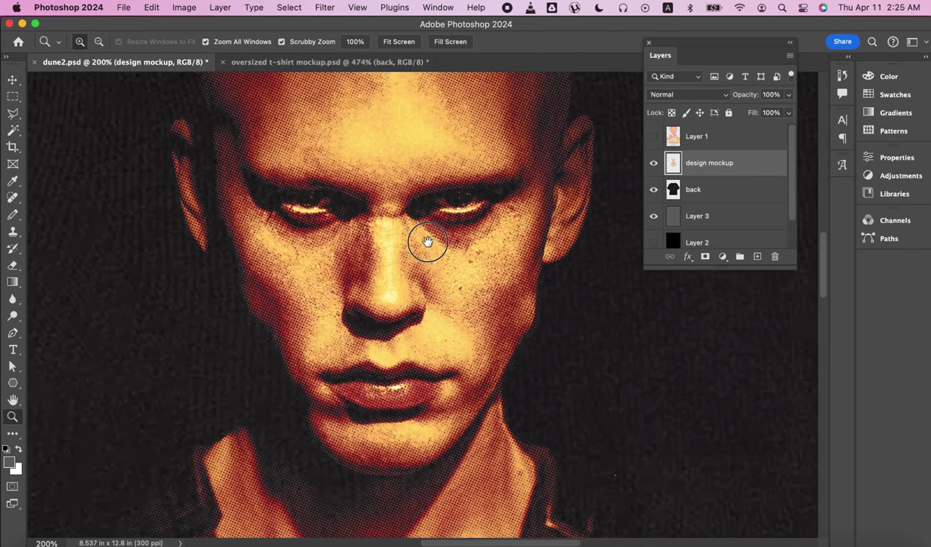
{"action": "scroll", "coordinate": [429, 235], "scroll_direction": "up", "scroll_amount": 5}
{"action": "scroll", "coordinate": [429, 242], "scroll_direction": "up", "scroll_amount": 1}
{"action": "scroll", "coordinate": [431, 259], "scroll_direction": "up", "scroll_amount": 1}
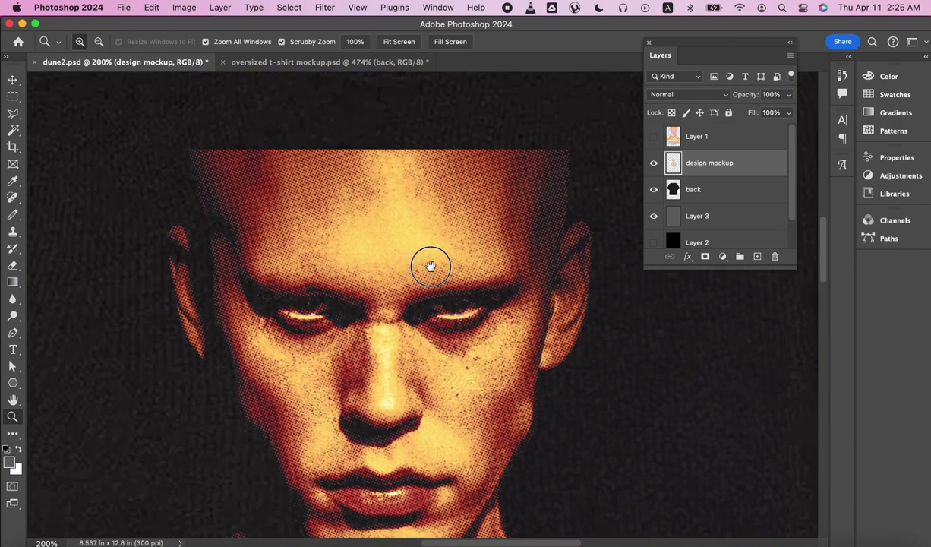
{"action": "scroll", "coordinate": [430, 262], "scroll_direction": "up", "scroll_amount": 1}
{"action": "left_click", "coordinate": [441, 241], "text": "alt"}
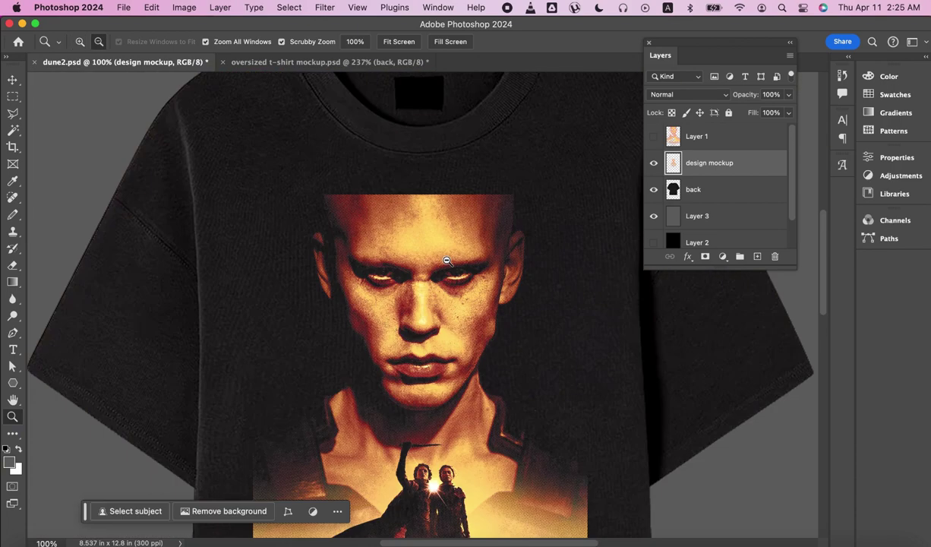
{"action": "left_click", "coordinate": [447, 261], "text": "alt"}
{"action": "scroll", "coordinate": [444, 258], "scroll_direction": "down", "scroll_amount": 1}
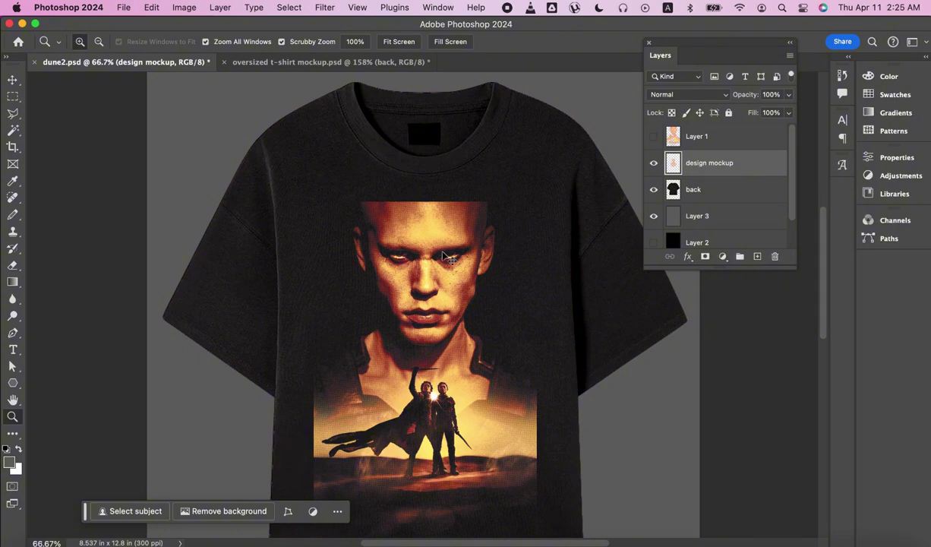
{"action": "key", "text": "v"}
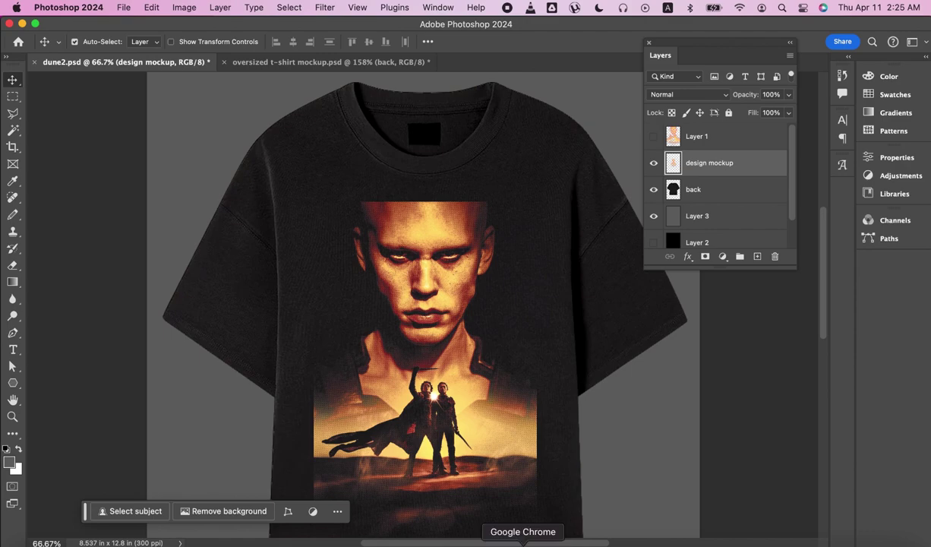
{"action": "left_click", "coordinate": [522, 542]}
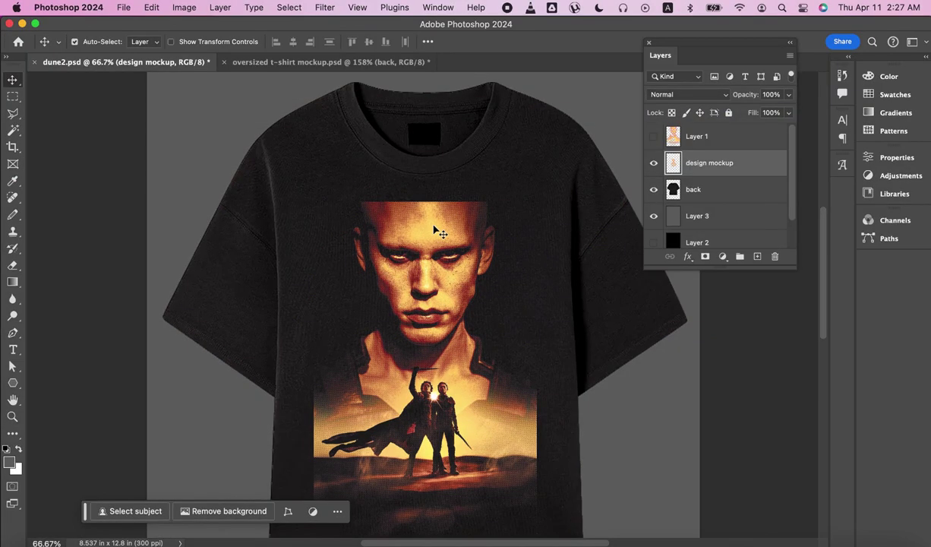
Paste the DUNE Part Two logo as a new layer and hide the back t-shirt layer
{"action": "key", "text": "super+v"}
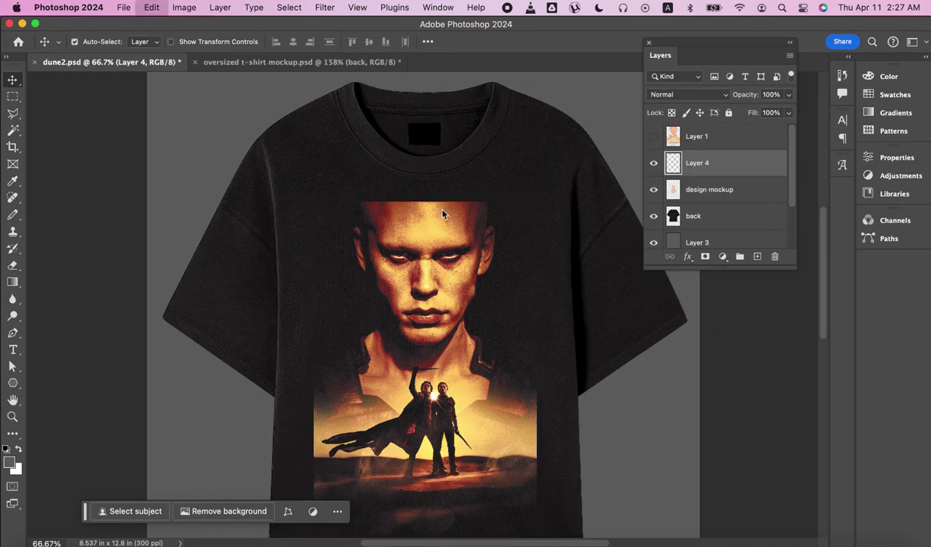
{"action": "left_click", "coordinate": [653, 216]}
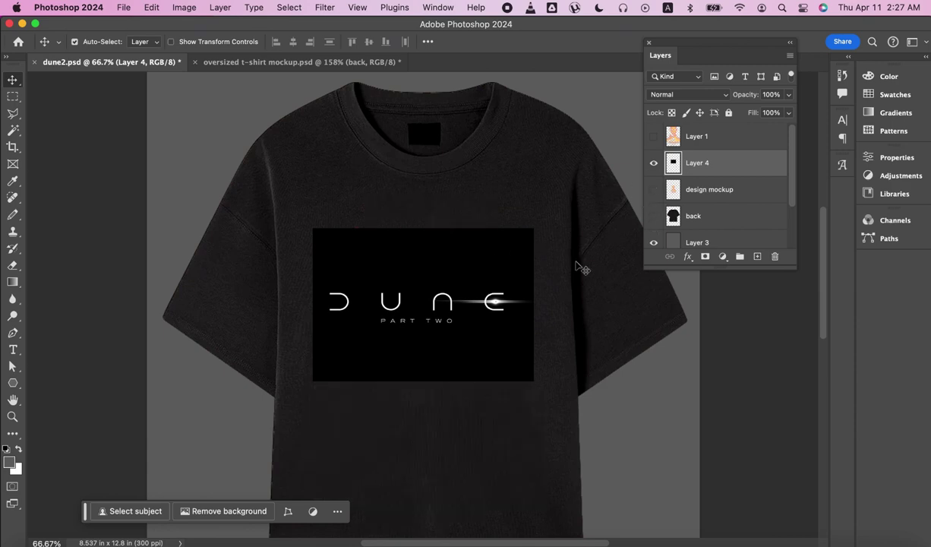
{"action": "key", "text": "z"}
{"action": "left_click", "coordinate": [495, 305], "text": "alt"}
{"action": "left_click", "coordinate": [495, 307], "text": "alt"}
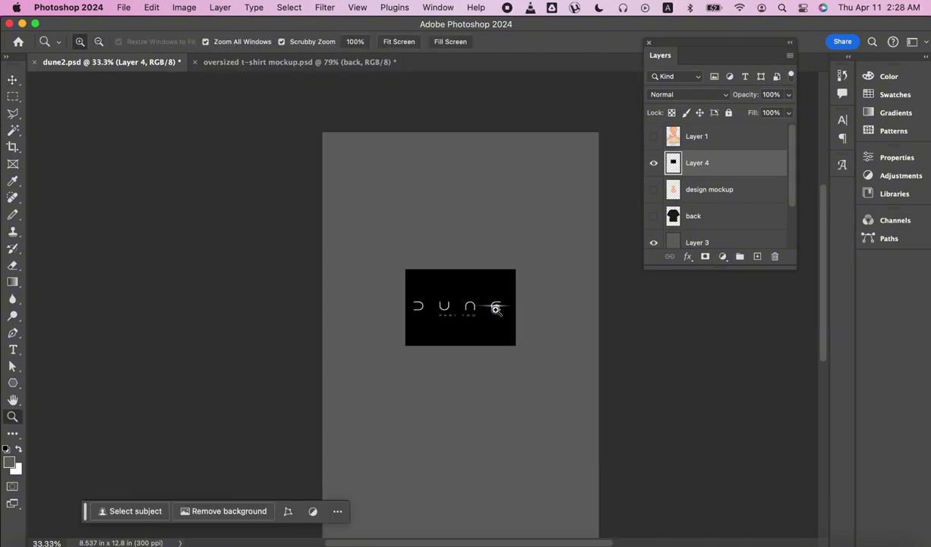
Scale the title image up to about 236% and zoom in on the lettering
{"action": "key", "text": "ctrl+t"}
{"action": "left_click_drag", "start_coordinate": [515, 345], "coordinate": [584, 410]}
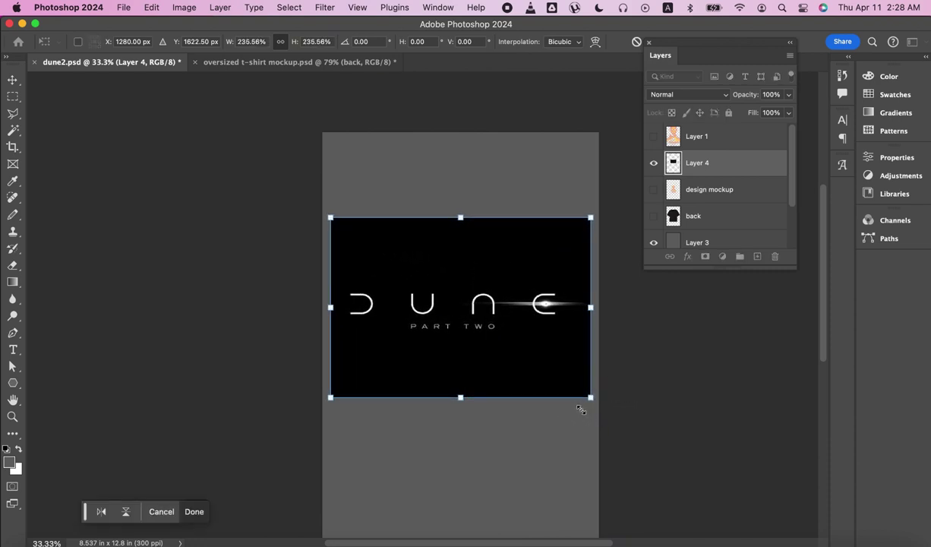
{"action": "key", "text": "z"}
{"action": "key", "text": "Return"}
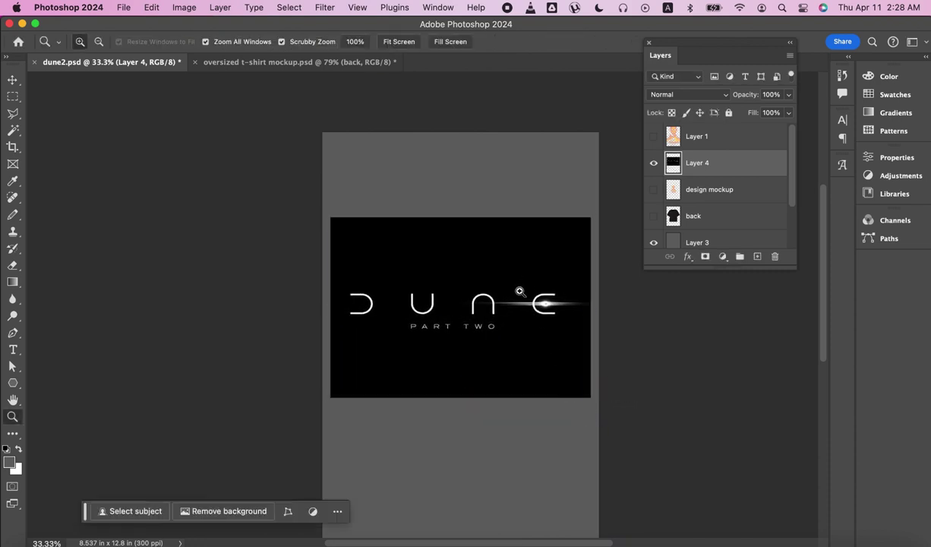
{"action": "left_click", "coordinate": [498, 279]}
{"action": "left_click", "coordinate": [420, 297]}
{"action": "left_click", "coordinate": [420, 297]}
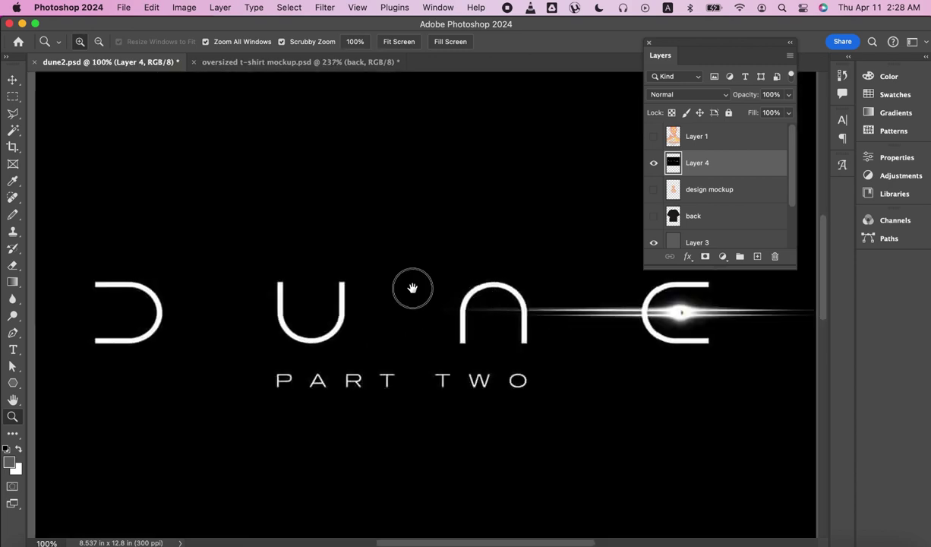
{"action": "left_click_drag", "start_coordinate": [487, 304], "coordinate": [391, 284]}
{"action": "left_click", "coordinate": [322, 13]}
{"action": "mouse_move", "coordinate": [337, 221]}
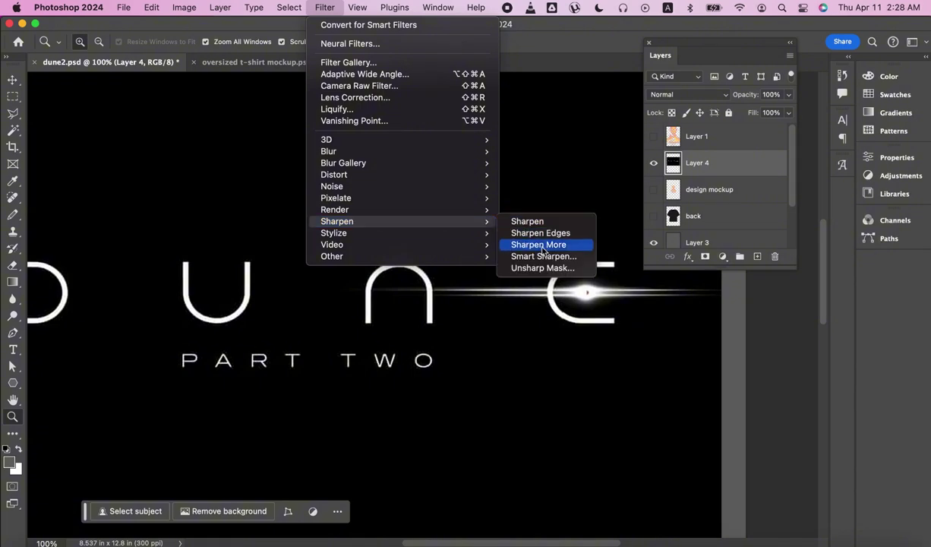
Apply Unsharp Mask (Amount 75, Radius 15) to the title image
{"action": "left_click", "coordinate": [533, 258]}
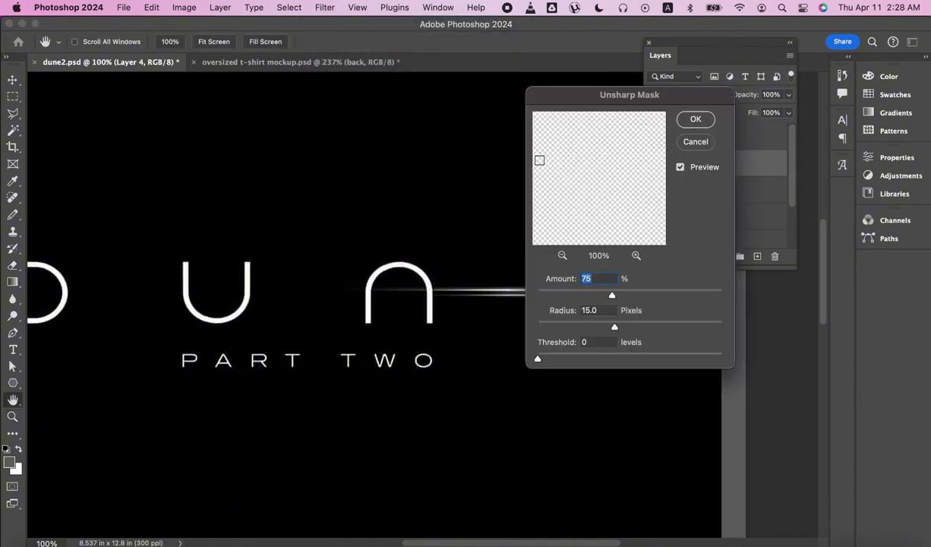
{"action": "left_click", "coordinate": [424, 286]}
{"action": "left_click", "coordinate": [696, 120]}
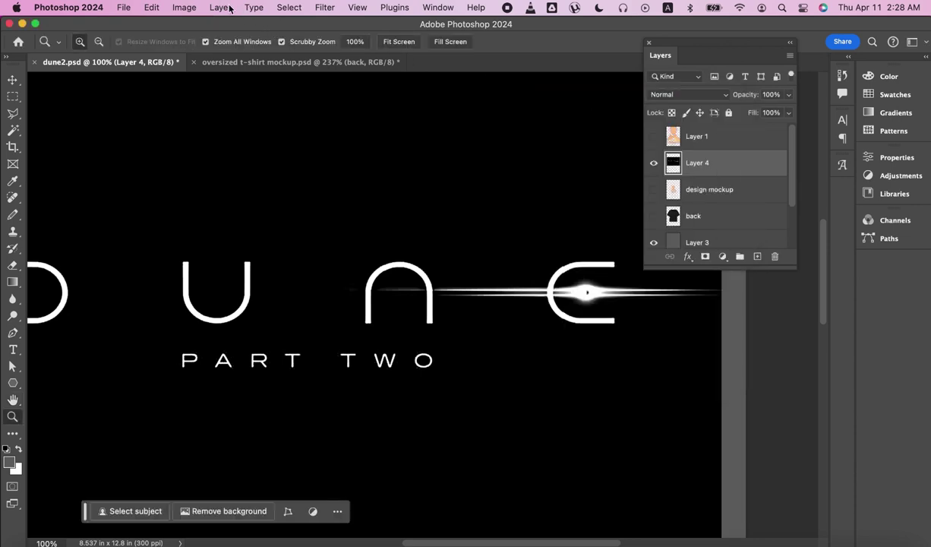
Apply Levels with black input 99 and white input about 242
{"action": "left_click", "coordinate": [183, 9]}
{"action": "mouse_move", "coordinate": [203, 44]}
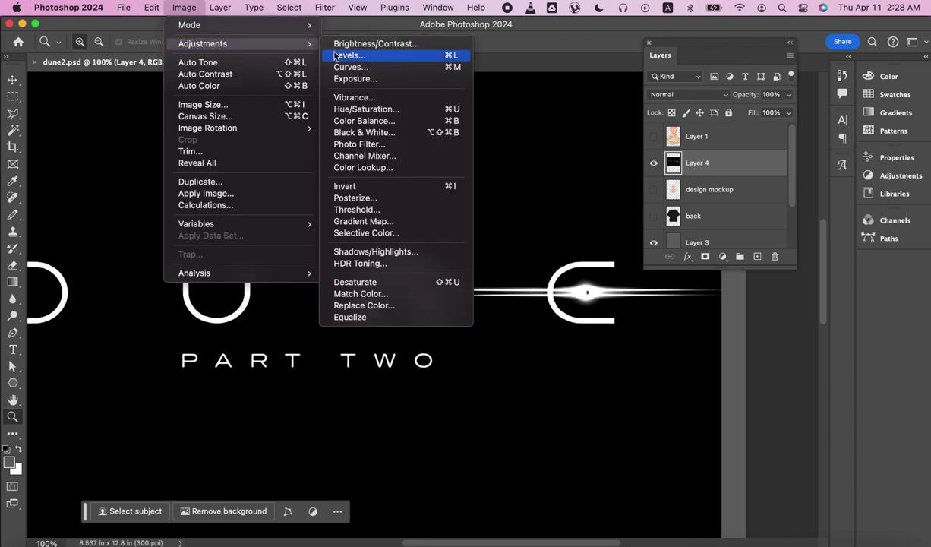
{"action": "left_click", "coordinate": [336, 56]}
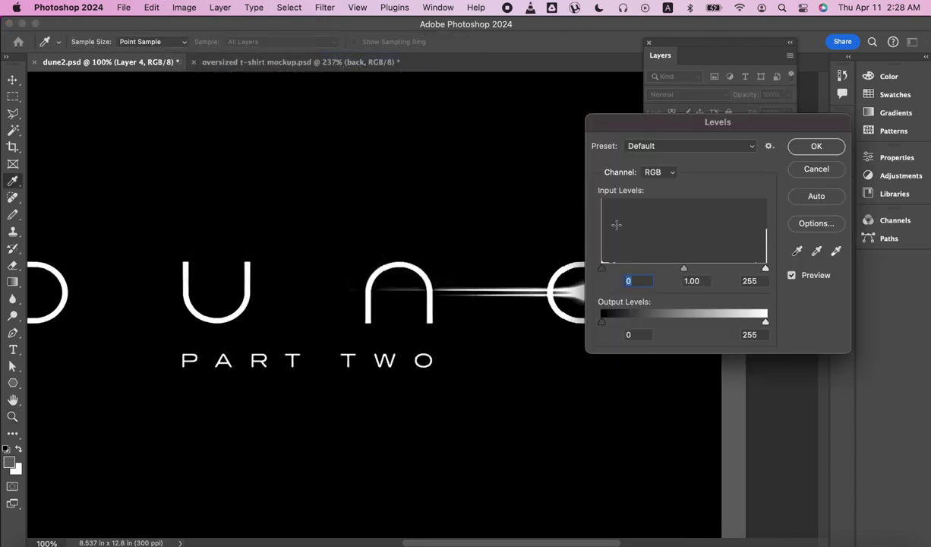
{"action": "left_click_drag", "start_coordinate": [604, 269], "coordinate": [665, 270]}
{"action": "left_click_drag", "start_coordinate": [766, 270], "coordinate": [744, 269]}
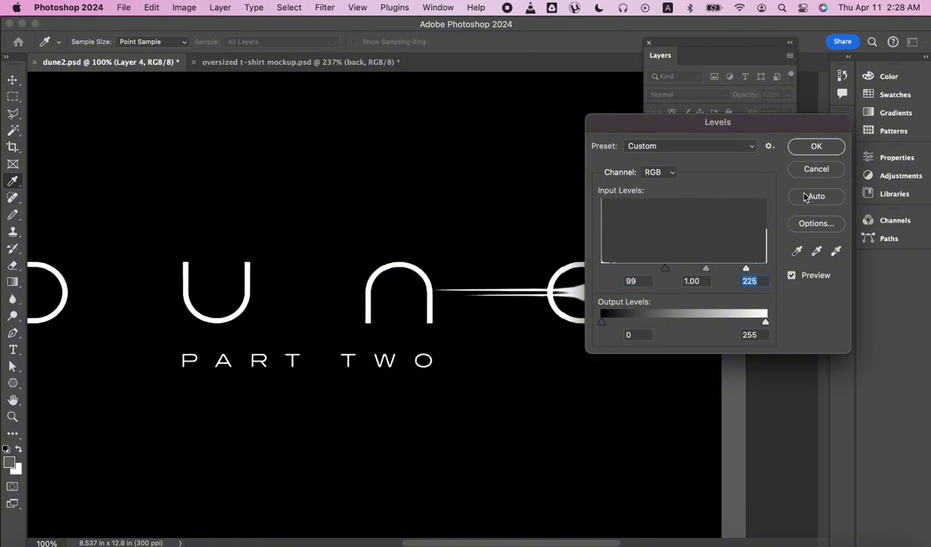
{"action": "left_click_drag", "start_coordinate": [754, 271], "coordinate": [760, 269]}
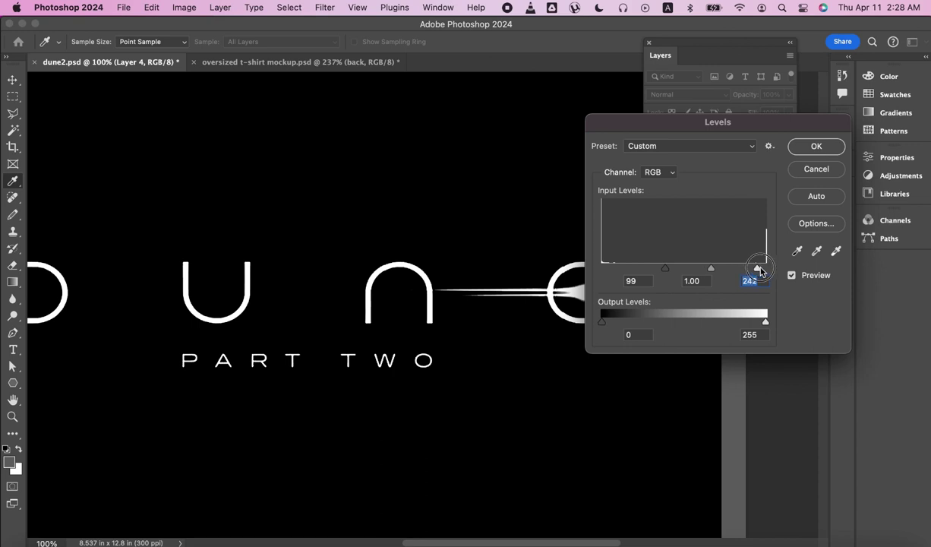
{"action": "key", "text": "Return"}
{"action": "key", "text": "z"}
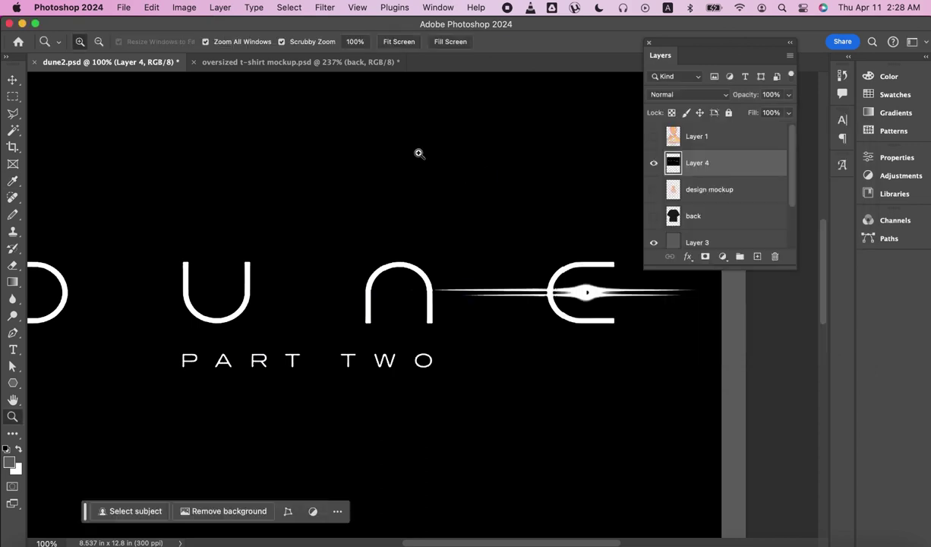
Posterize the title image to 4 levels and Magic Wand-select its white lettering
{"action": "left_click", "coordinate": [186, 9]}
{"action": "mouse_move", "coordinate": [203, 43]}
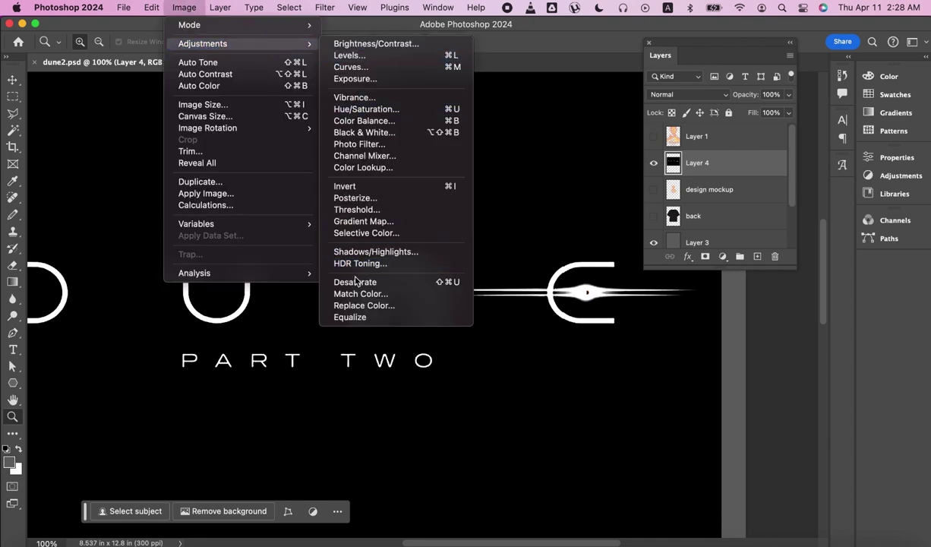
{"action": "left_click", "coordinate": [355, 281]}
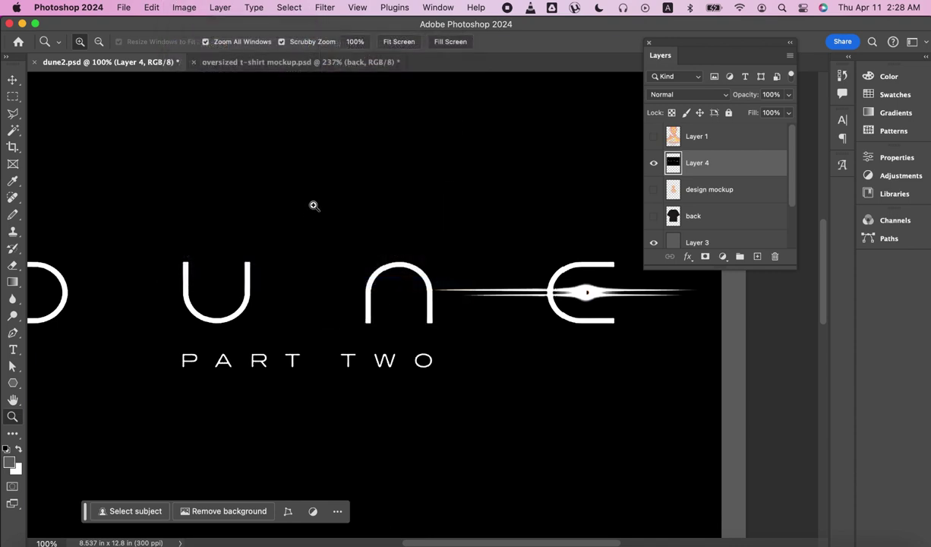
{"action": "left_click", "coordinate": [184, 9]}
{"action": "mouse_move", "coordinate": [203, 43]}
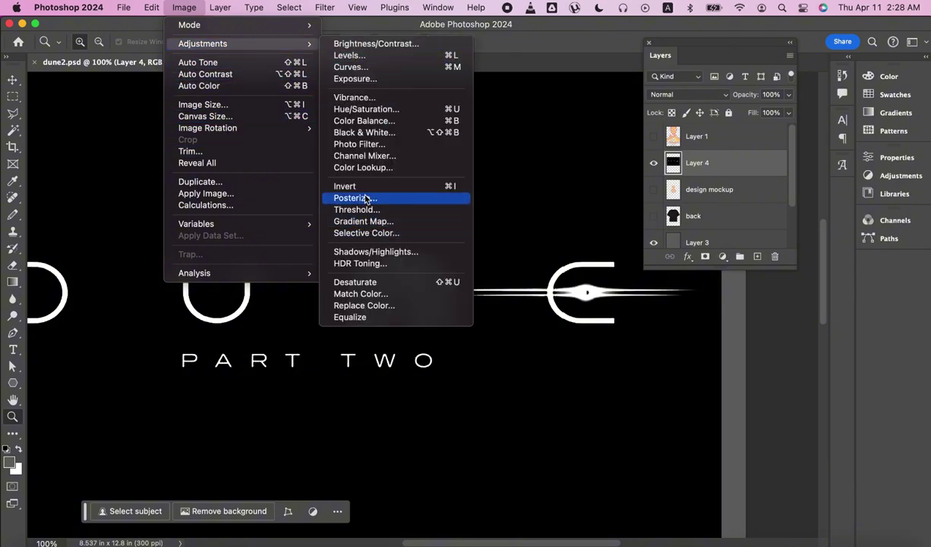
{"action": "left_click", "coordinate": [367, 199]}
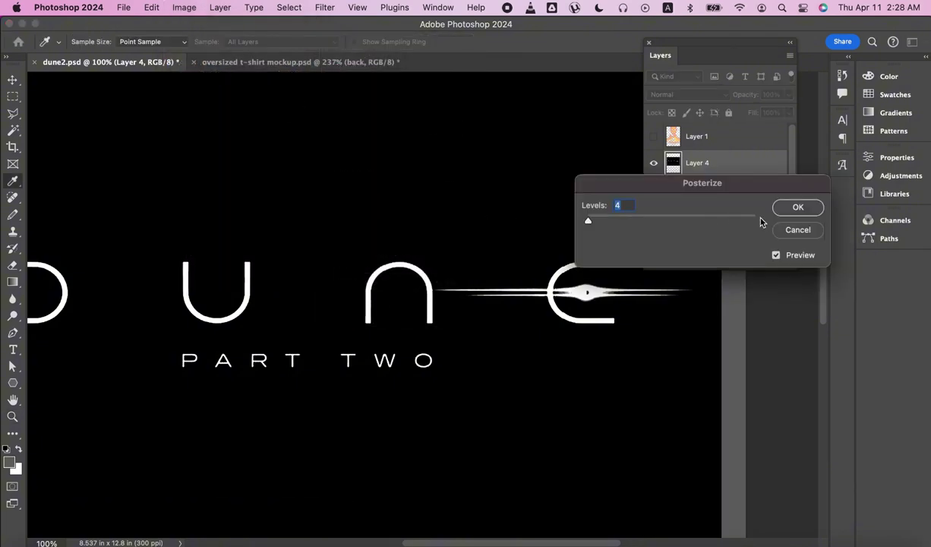
{"action": "left_click", "coordinate": [796, 207]}
{"action": "key", "text": "z"}
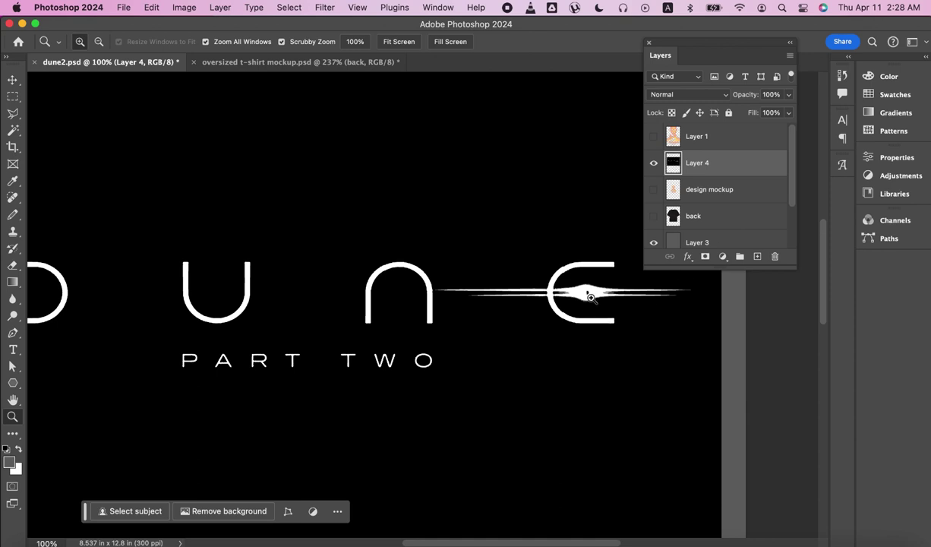
{"action": "key", "text": "w"}
{"action": "left_click", "coordinate": [594, 298]}
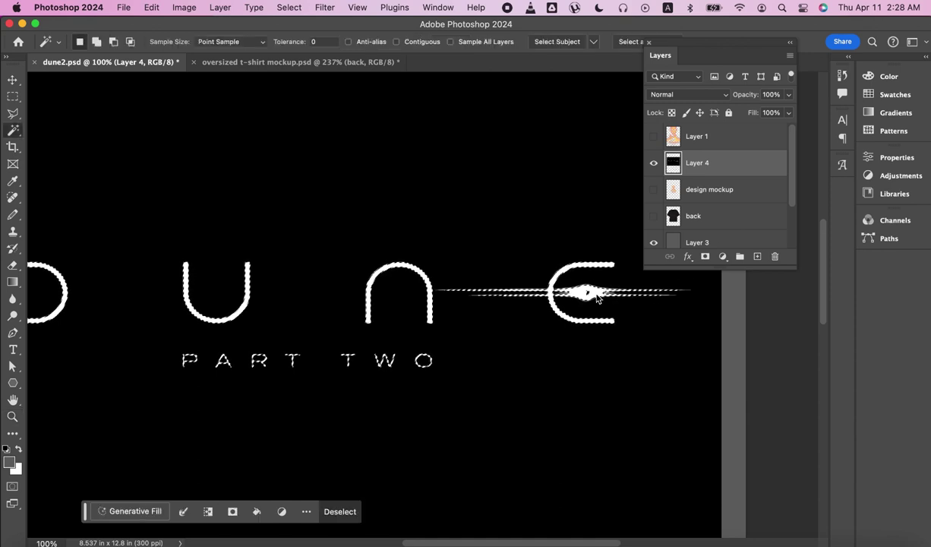
Copy the white DUNE PART TWO lettering to new Layer 5 and hide black Layer 4
{"action": "right_click", "coordinate": [596, 296]}
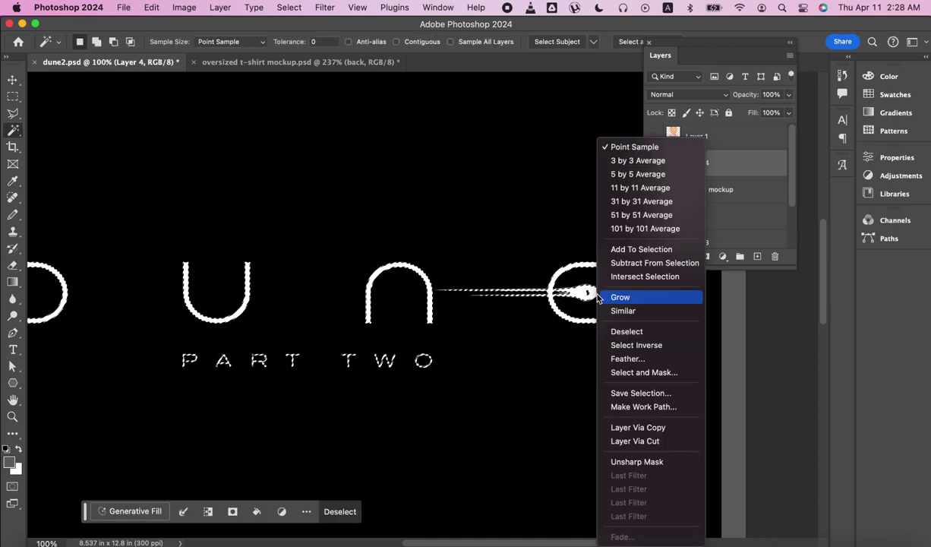
{"action": "left_click", "coordinate": [650, 430]}
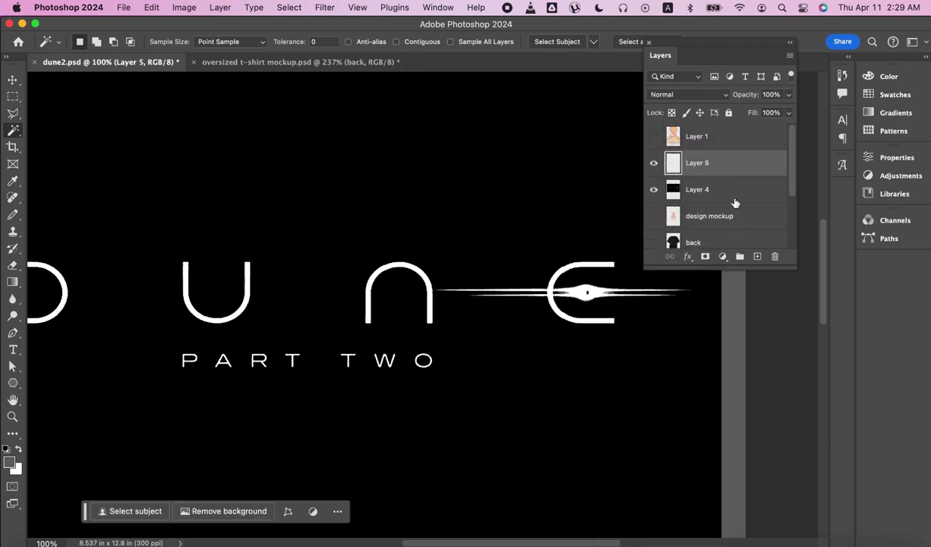
{"action": "left_click", "coordinate": [745, 189]}
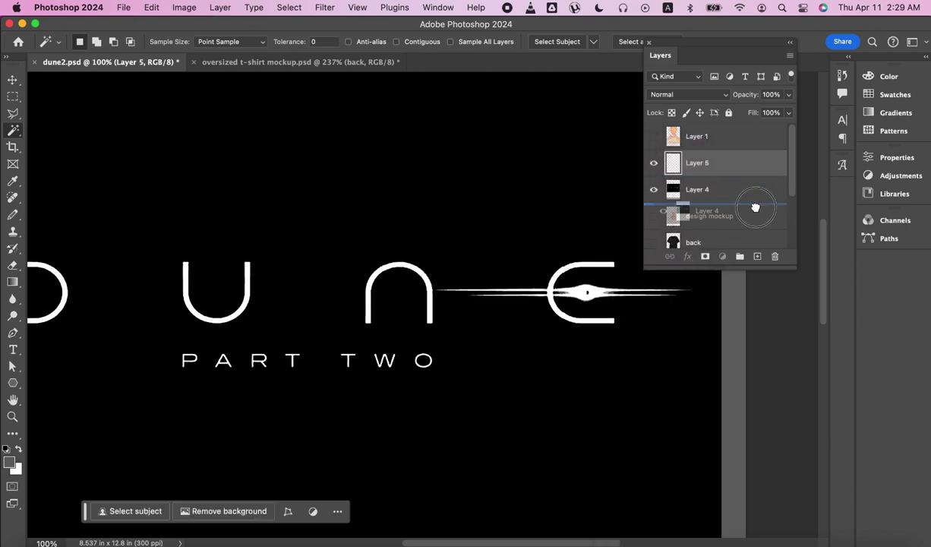
{"action": "left_click", "coordinate": [653, 189]}
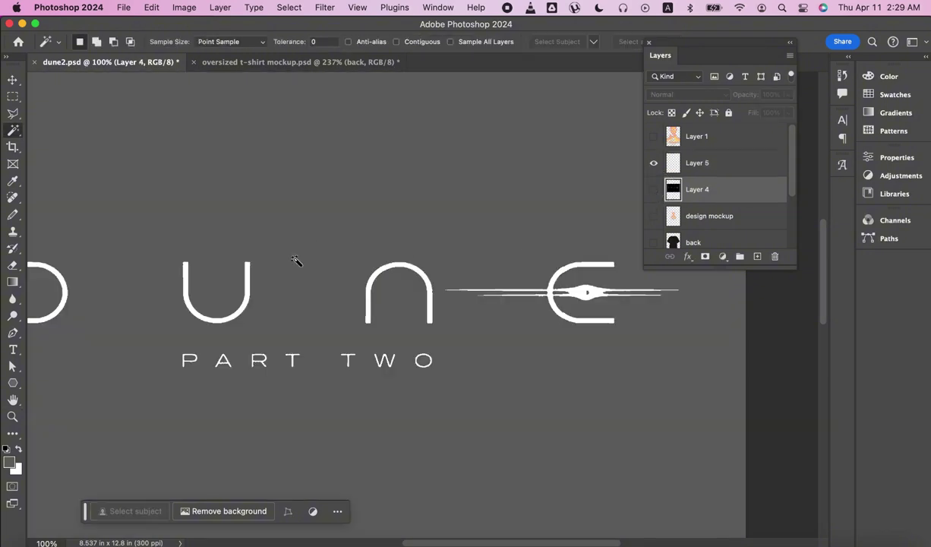
{"action": "left_click", "coordinate": [326, 270]}
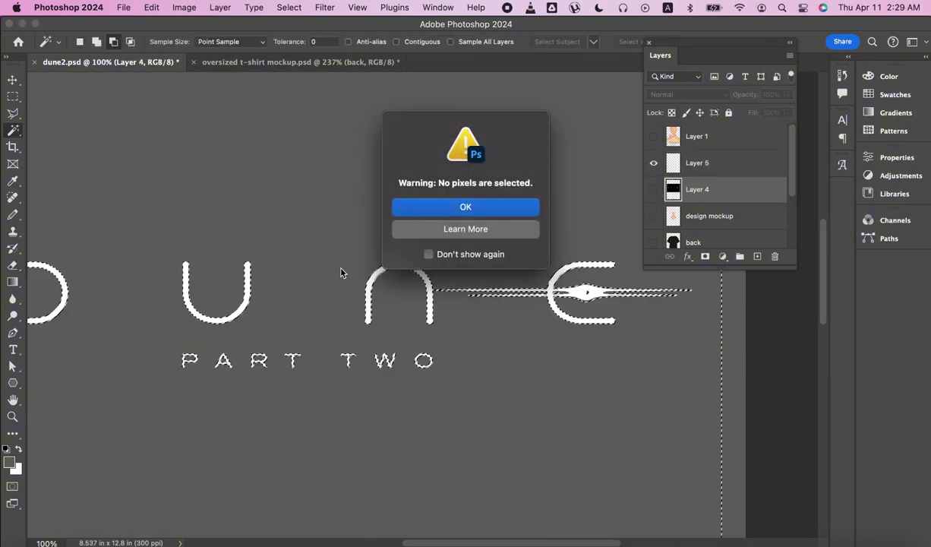
{"action": "left_click", "coordinate": [467, 208]}
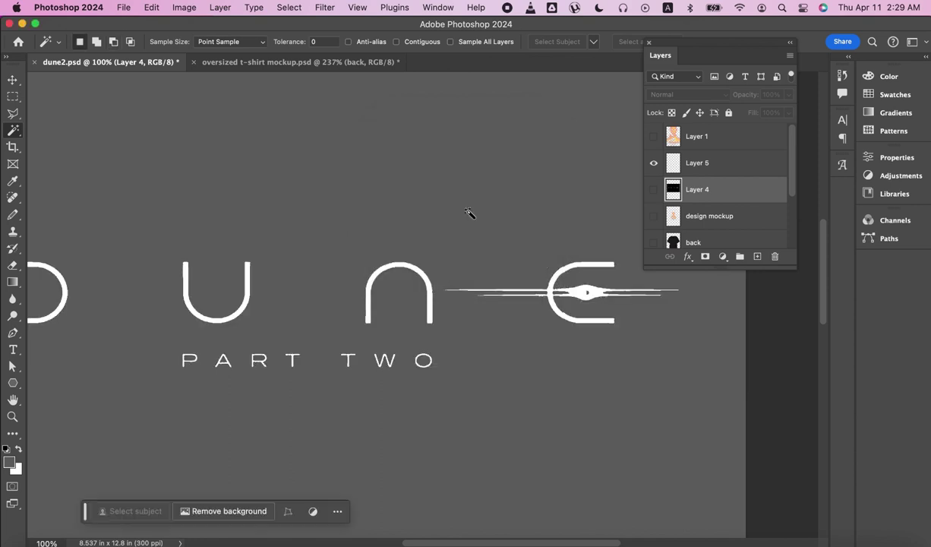
Zoom out and make the t-shirt back and design mockup layers visible
{"action": "key", "text": "z"}
{"action": "left_click", "coordinate": [436, 202], "text": "alt"}
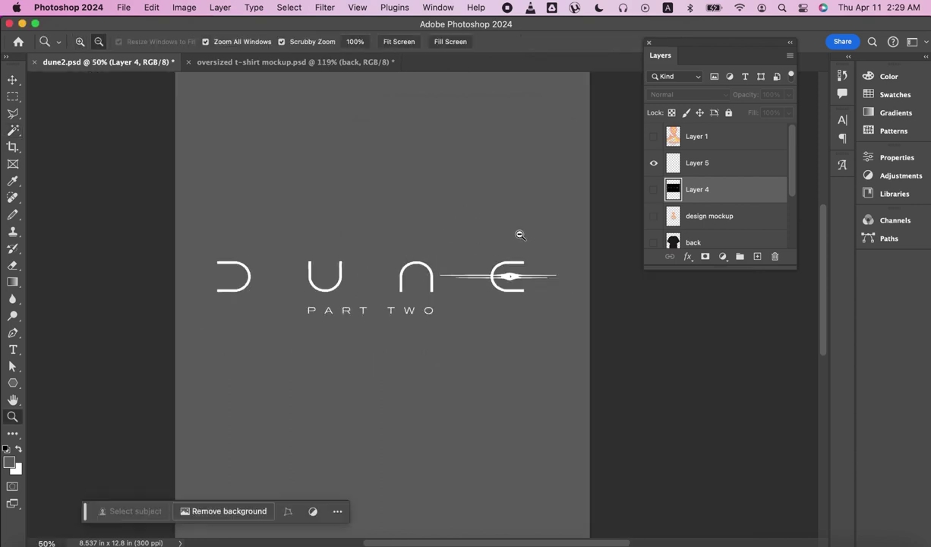
{"action": "left_click", "coordinate": [437, 202], "text": "alt"}
{"action": "left_click", "coordinate": [654, 241]}
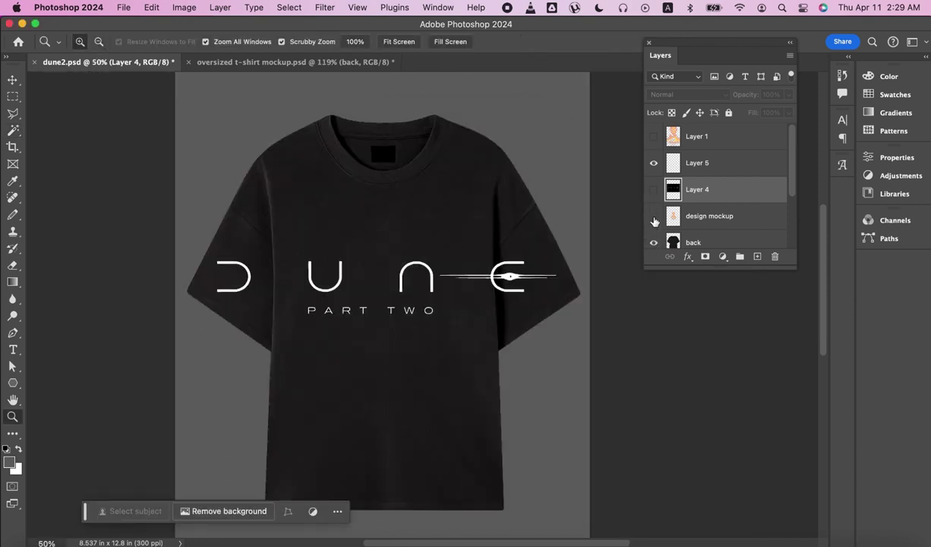
{"action": "left_click", "coordinate": [654, 216]}
{"action": "left_click", "coordinate": [709, 217]}
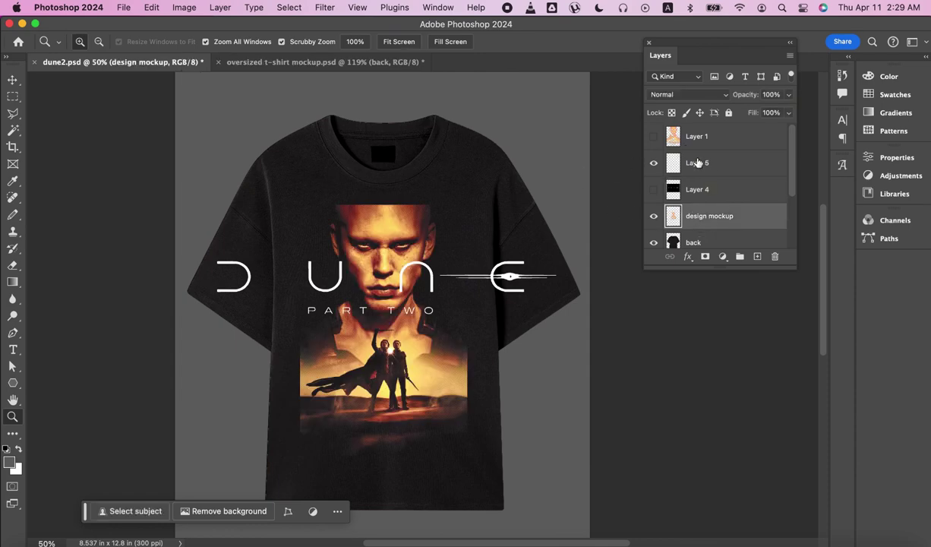
Rename Layer 5 to dune2 and move it below Layer 4, just above design mockup
{"action": "double_click", "coordinate": [697, 163]}
{"action": "type", "text": "dune2"}
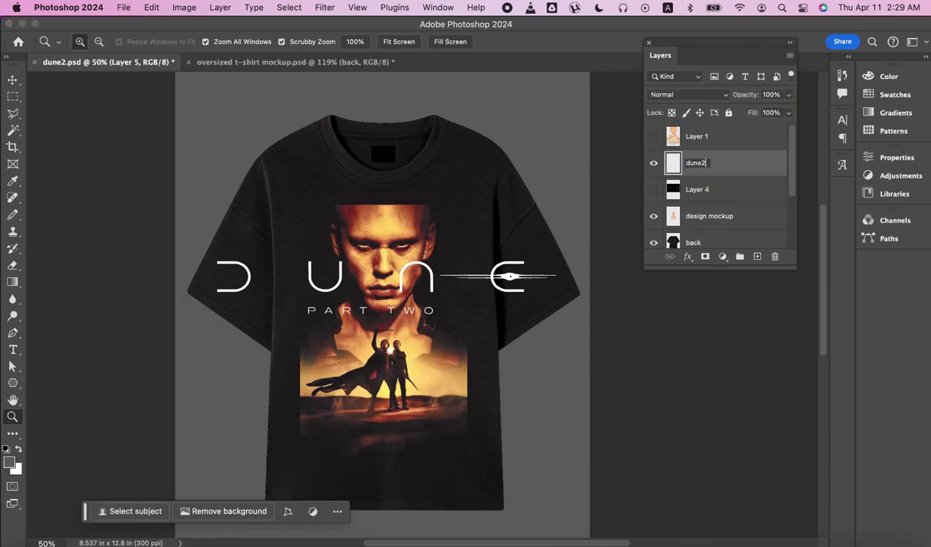
{"action": "key", "text": "Return"}
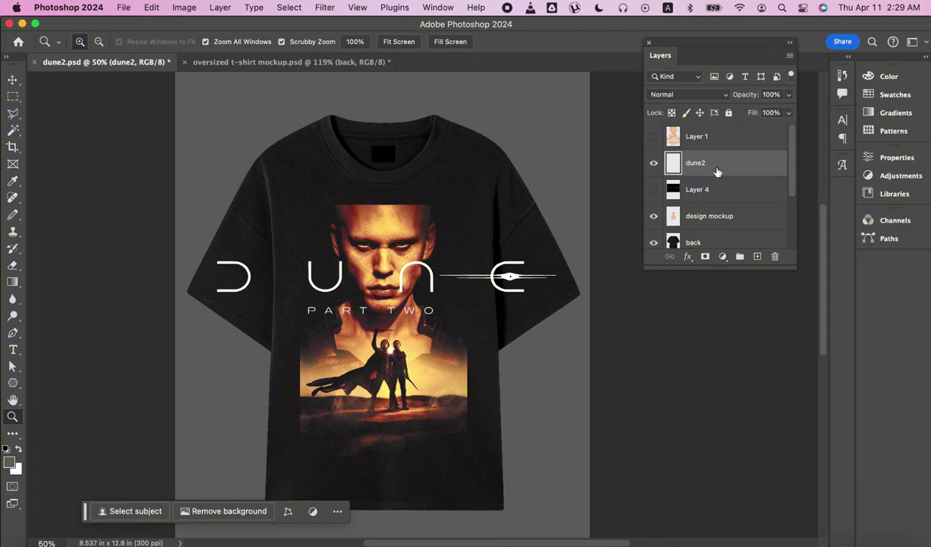
{"action": "left_click_drag", "start_coordinate": [717, 172], "coordinate": [702, 205]}
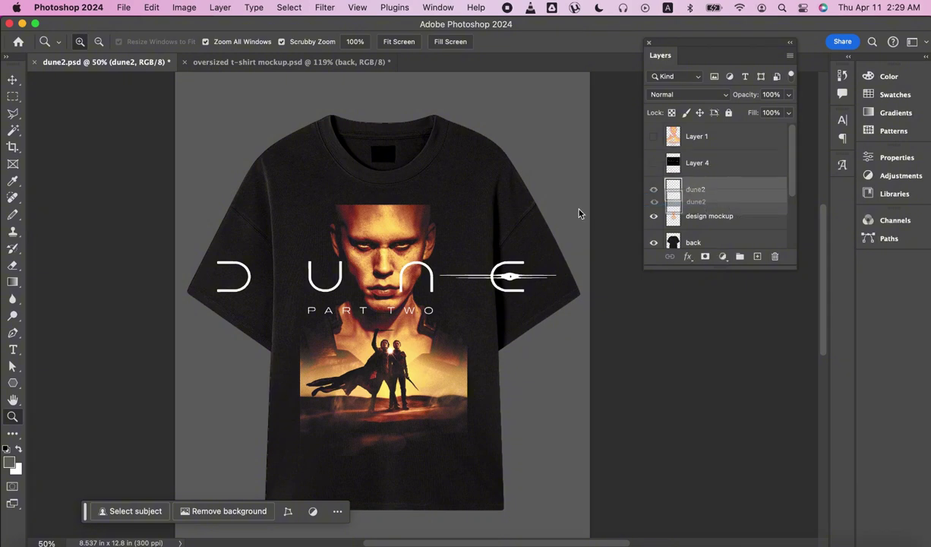
{"action": "left_click_drag", "start_coordinate": [579, 214], "coordinate": [524, 218]}
Scale the DUNE PART TWO title to 52.30% and place it across the portrait's lower face
{"action": "key", "text": "ctrl+t"}
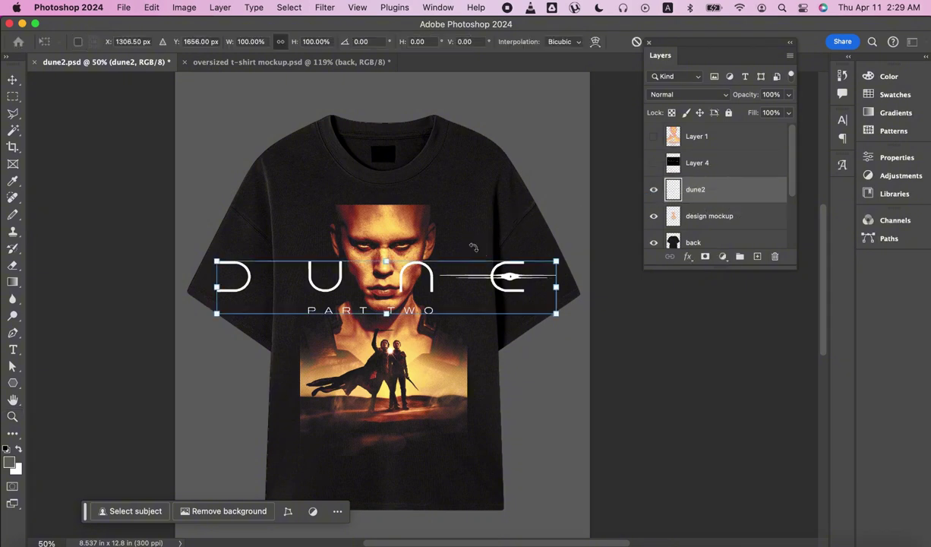
{"action": "left_click_drag", "start_coordinate": [557, 314], "coordinate": [478, 282]}
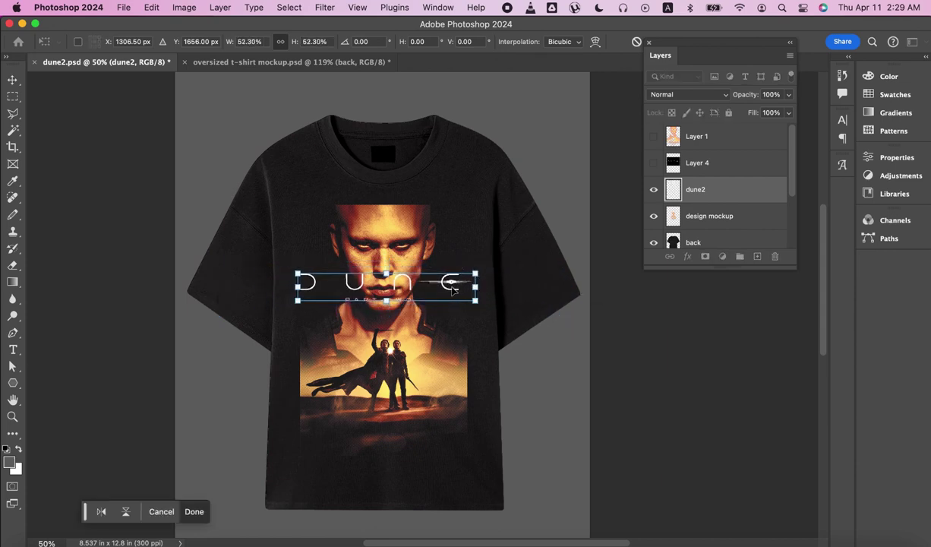
{"action": "mouse_move", "coordinate": [461, 288]}
{"action": "left_mouse_down"}
{"action": "mouse_move", "coordinate": [460, 247]}
{"action": "mouse_move", "coordinate": [450, 252]}
{"action": "mouse_move", "coordinate": [455, 436]}
{"action": "mouse_move", "coordinate": [459, 324]}
{"action": "left_mouse_up"}
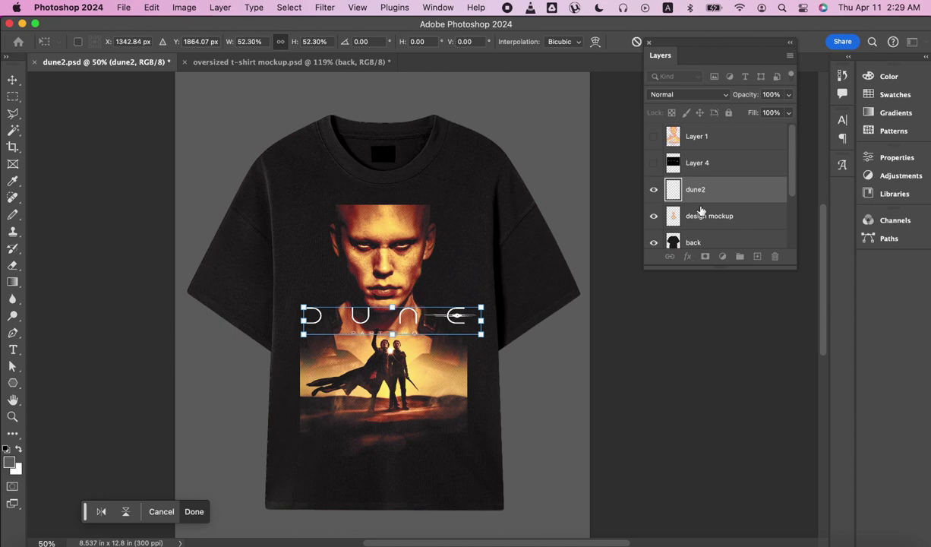
{"action": "key", "text": "z"}
{"action": "left_click", "coordinate": [710, 228], "text": "shift"}
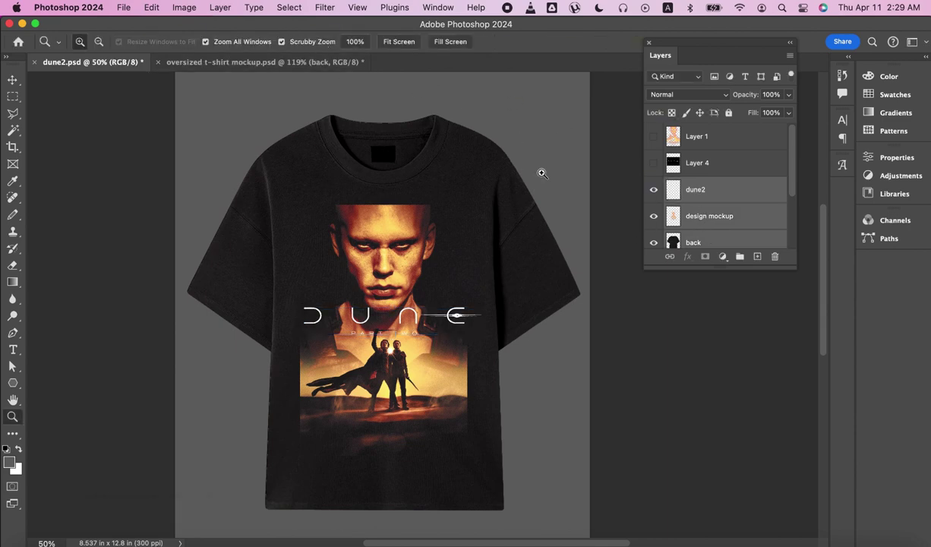
Centre the title horizontally on the poster and zoom to 100% on it
{"action": "key", "text": "v"}
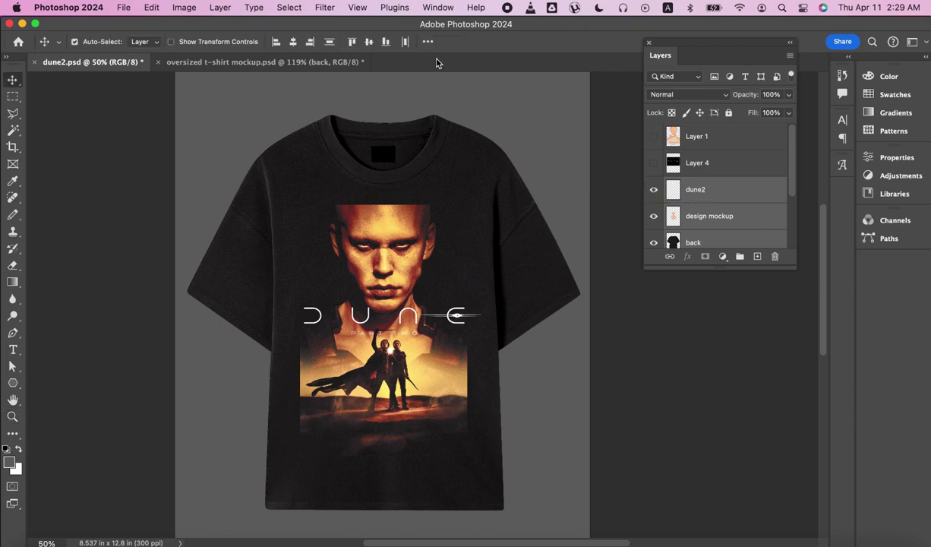
{"action": "left_click", "coordinate": [294, 42]}
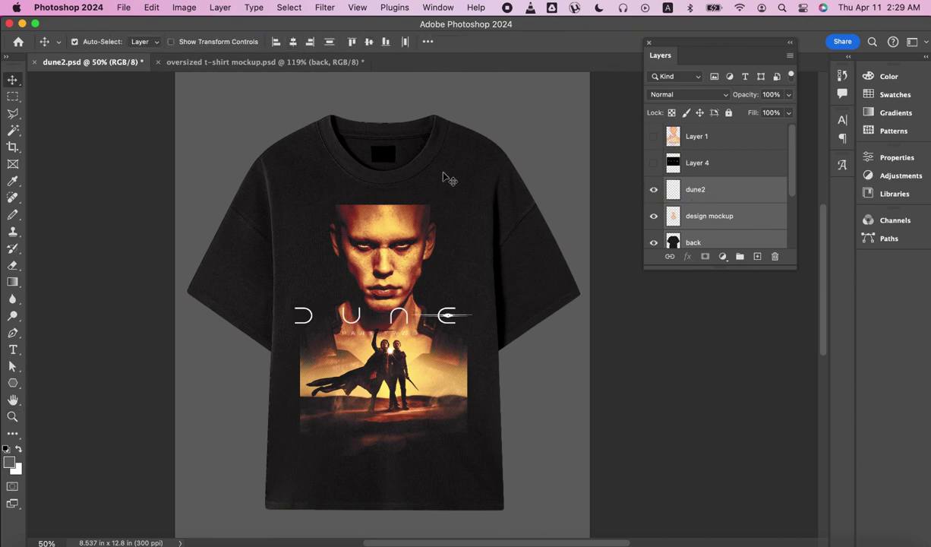
{"action": "key", "text": "z"}
{"action": "left_click", "coordinate": [412, 290]}
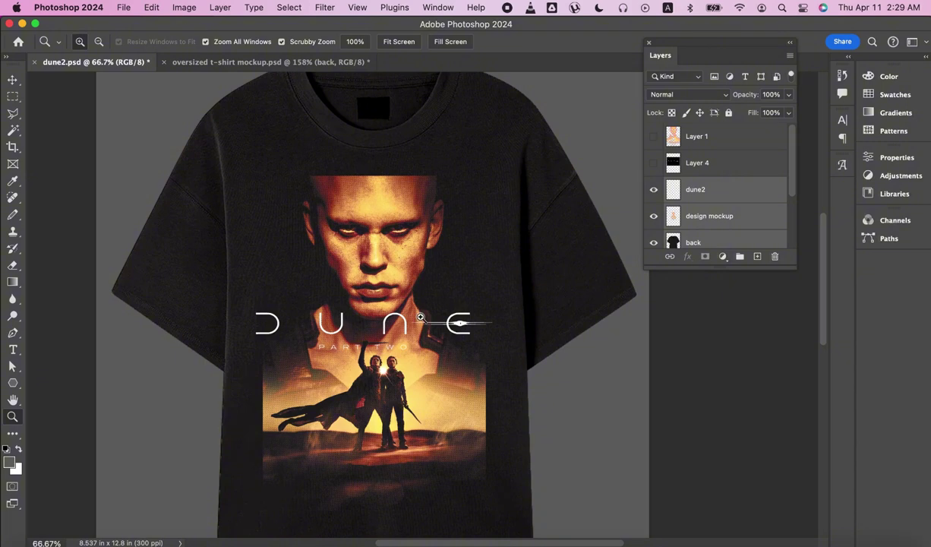
{"action": "key", "text": "v"}
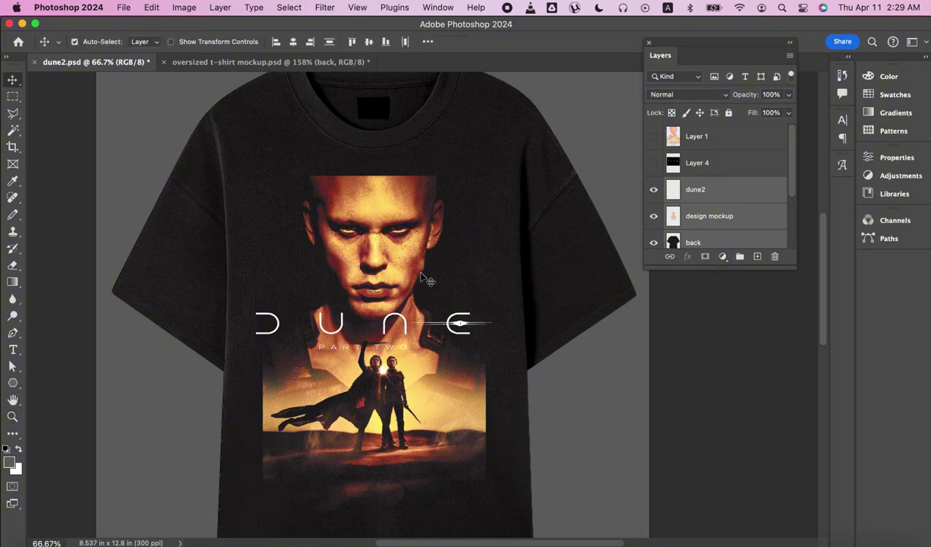
{"action": "key", "text": "z"}
{"action": "left_click", "coordinate": [391, 266]}
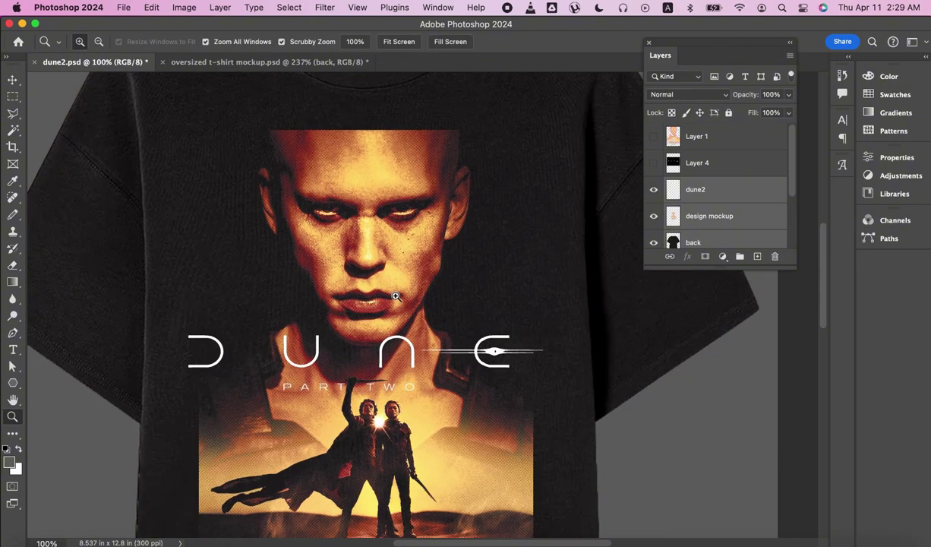
Pan the view to show more of the face and reselect the dune2 layer
{"action": "key", "text": "v"}
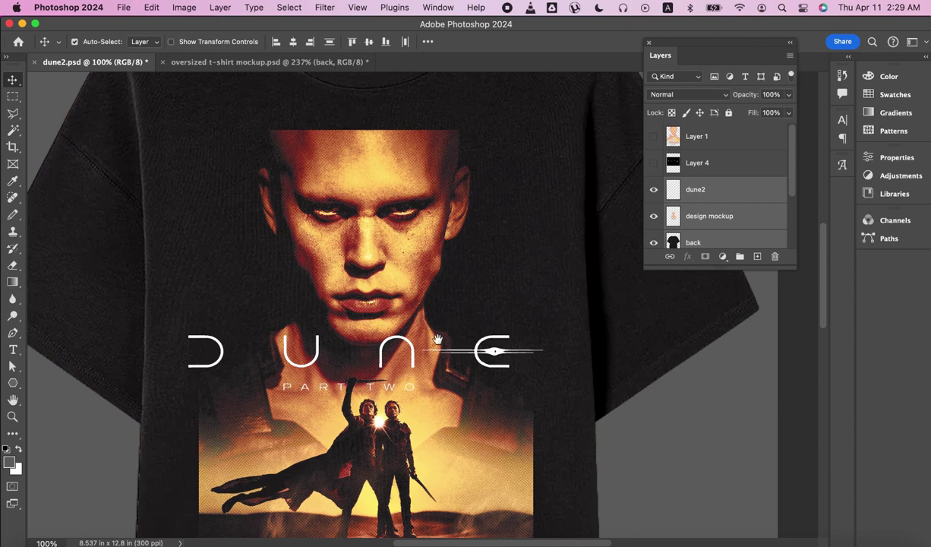
{"action": "left_click_drag", "start_coordinate": [438, 339], "coordinate": [440, 353]}
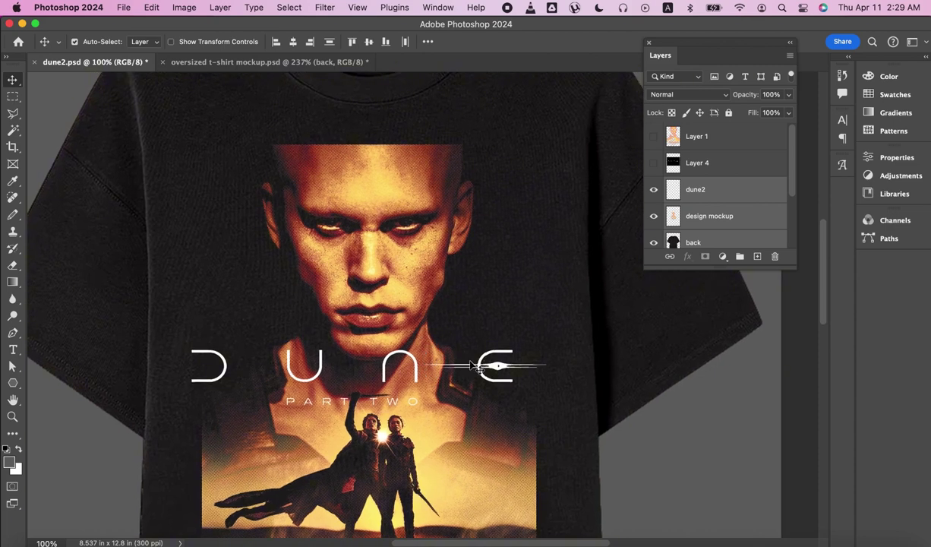
{"action": "left_click", "coordinate": [688, 163]}
{"action": "left_click", "coordinate": [713, 191]}
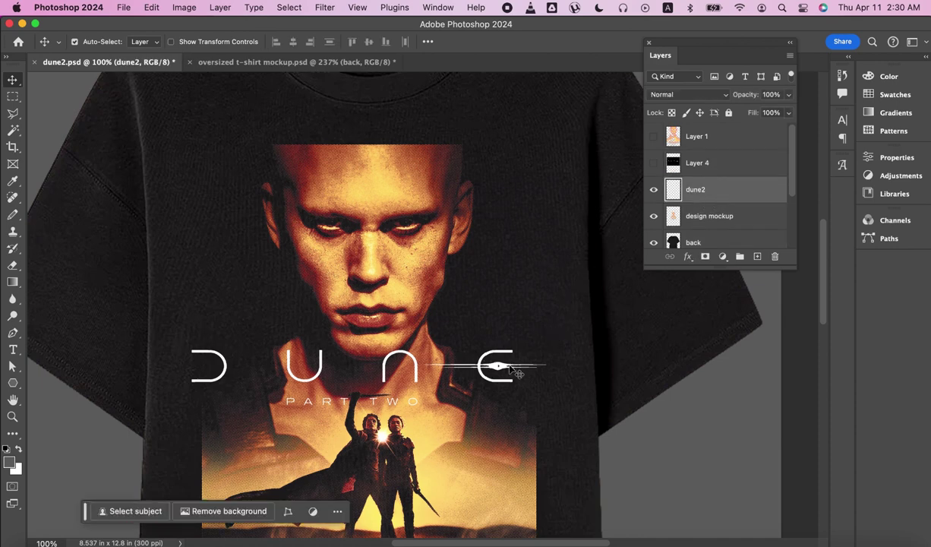
Move the title up onto the lips and chin and scale it down to about 85%
{"action": "left_click_drag", "start_coordinate": [512, 370], "coordinate": [513, 319]}
{"action": "key", "text": "ctrl+t"}
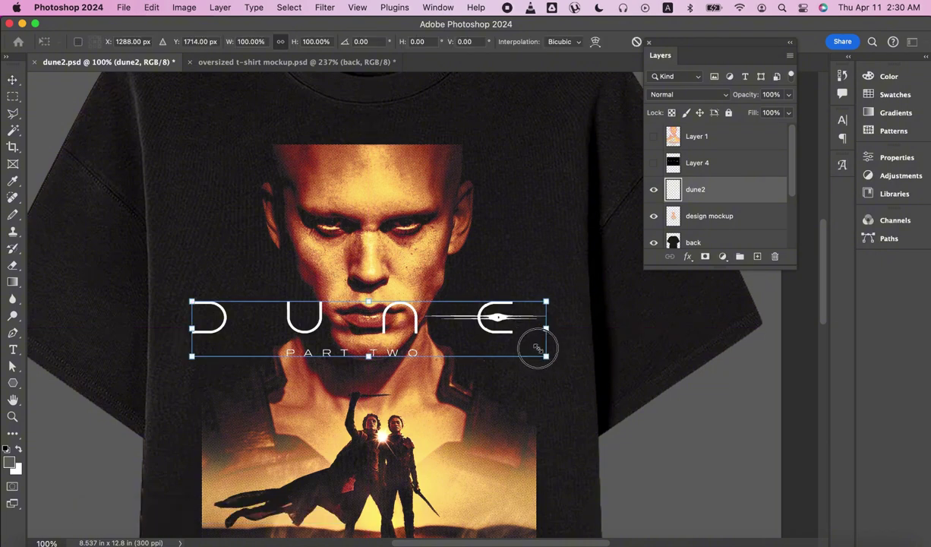
{"action": "mouse_move", "coordinate": [545, 353]}
{"action": "left_mouse_down"}
{"action": "mouse_move", "coordinate": [502, 327]}
{"action": "mouse_move", "coordinate": [520, 347]}
{"action": "left_mouse_up"}
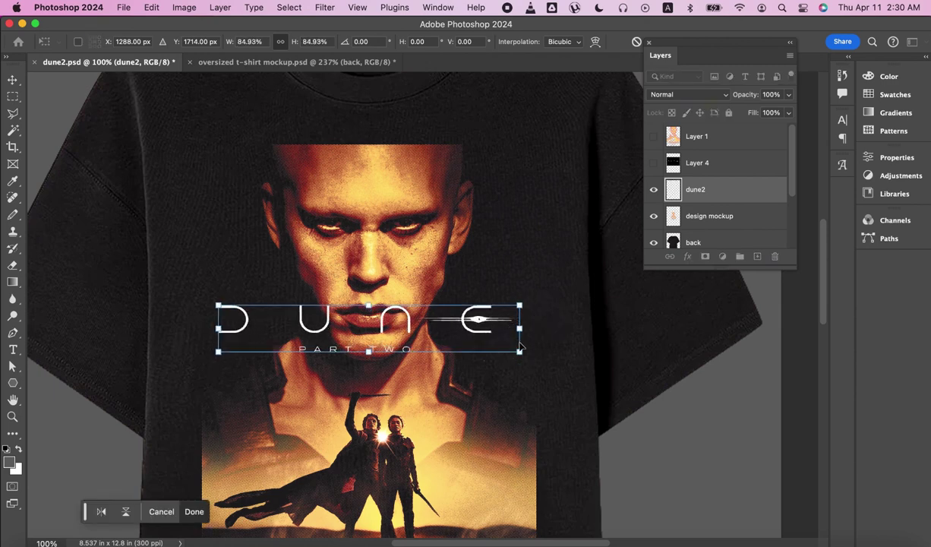
{"action": "key", "text": "Return"}
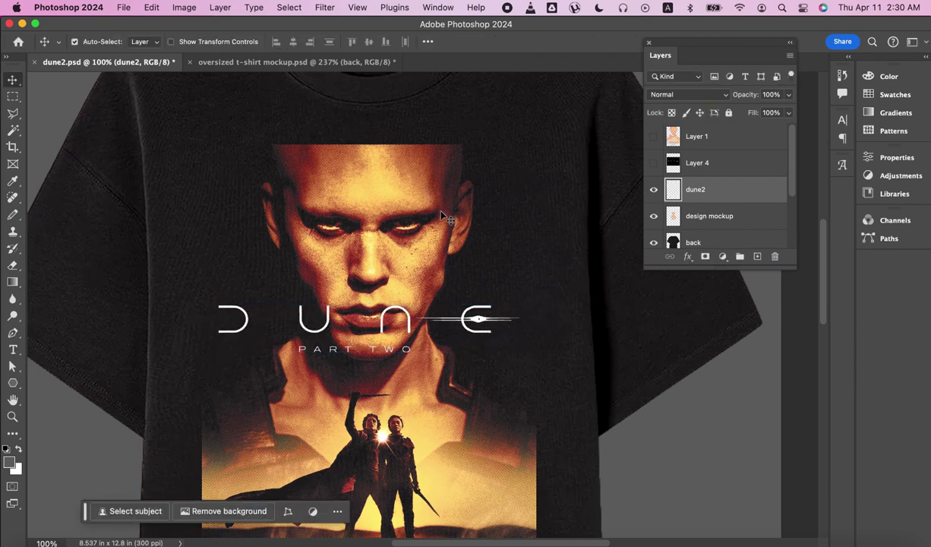
Zoom out, try the title at the poster bottom, then settle it just below the chin
{"action": "key", "text": "z"}
{"action": "left_click", "coordinate": [432, 215], "text": "alt"}
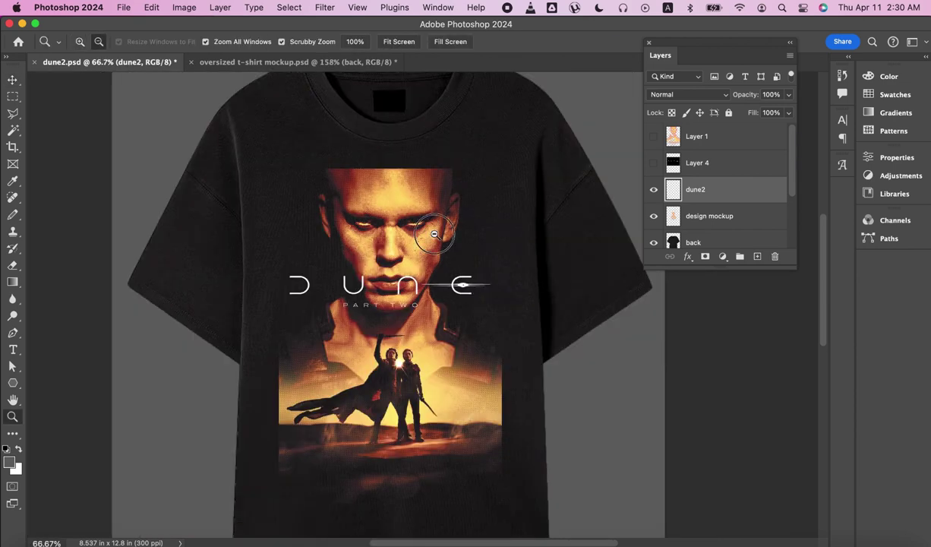
{"action": "left_click", "coordinate": [434, 234], "text": "alt"}
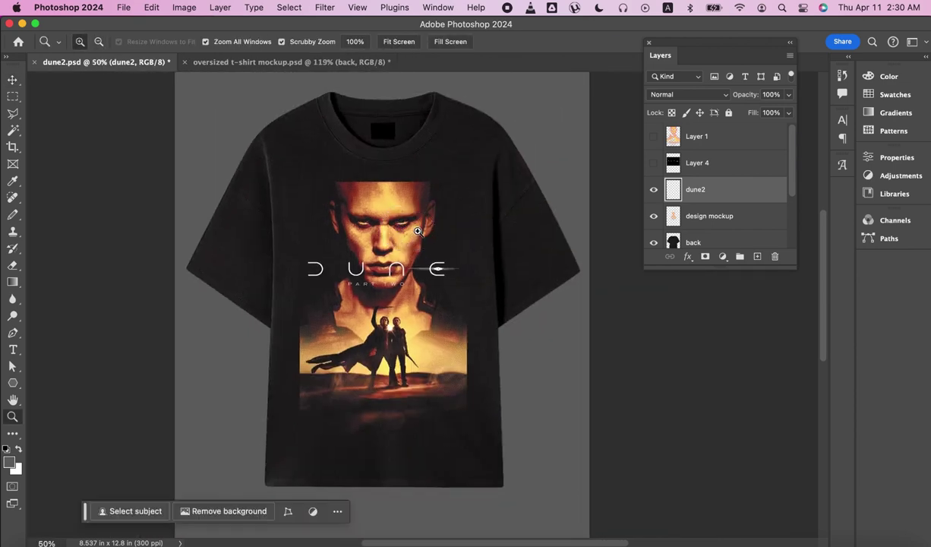
{"action": "key", "text": "v"}
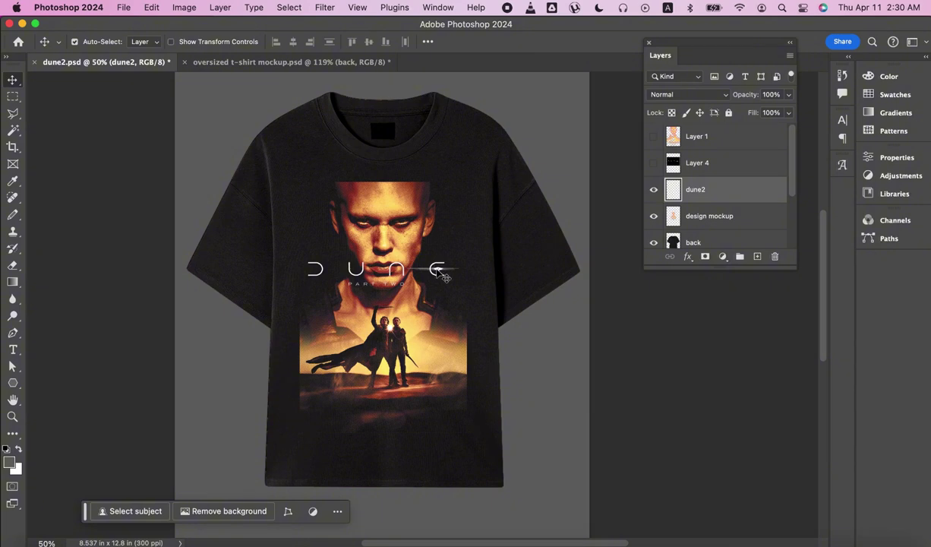
{"action": "mouse_move", "coordinate": [441, 275]}
{"action": "left_mouse_down"}
{"action": "mouse_move", "coordinate": [440, 417]}
{"action": "mouse_move", "coordinate": [447, 400]}
{"action": "left_mouse_up"}
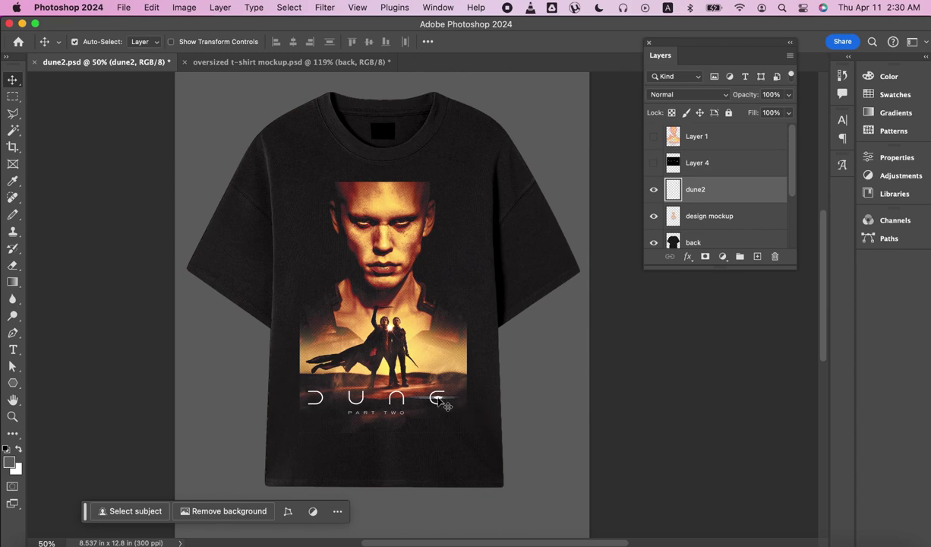
{"action": "left_click_drag", "start_coordinate": [445, 405], "coordinate": [449, 291]}
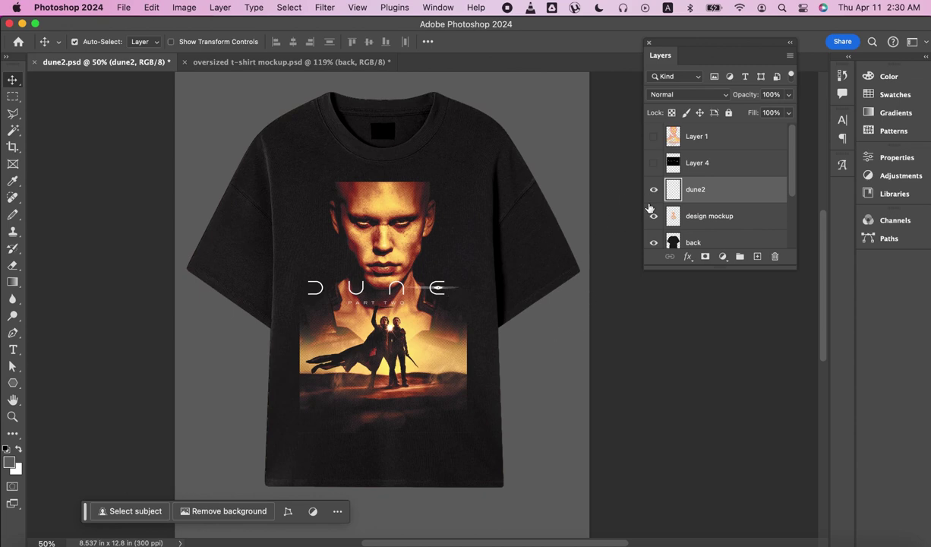
{"action": "key", "text": "z"}
{"action": "left_click", "coordinate": [422, 277]}
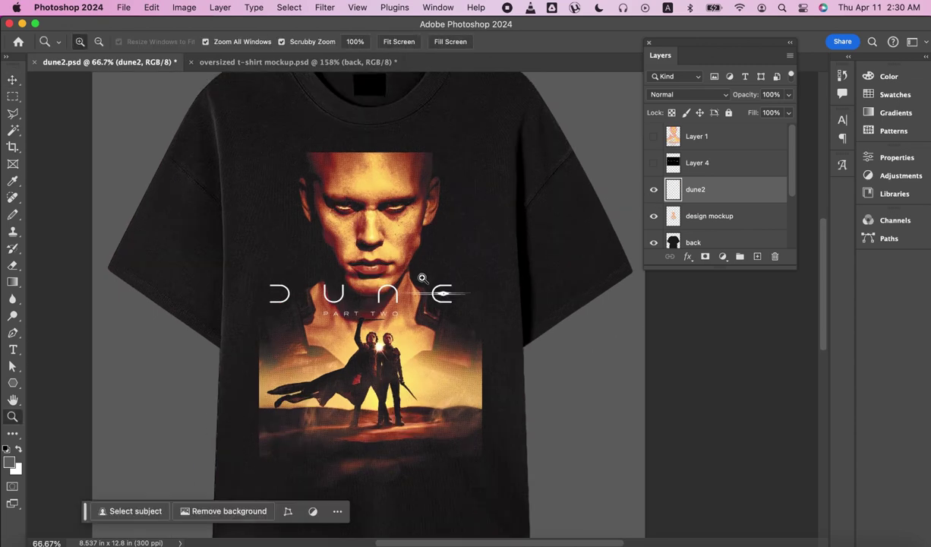
{"action": "left_click", "coordinate": [406, 273]}
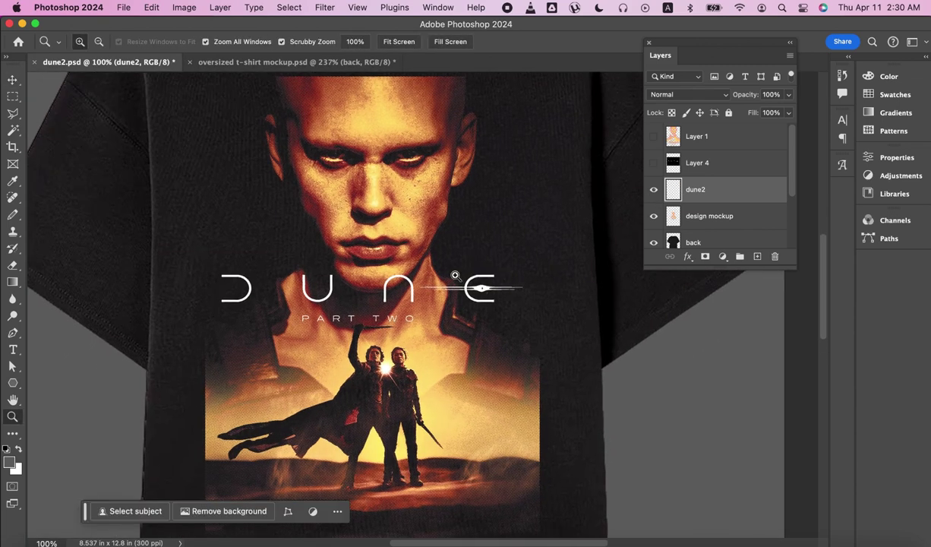
{"action": "left_click_drag", "start_coordinate": [466, 253], "coordinate": [471, 261]}
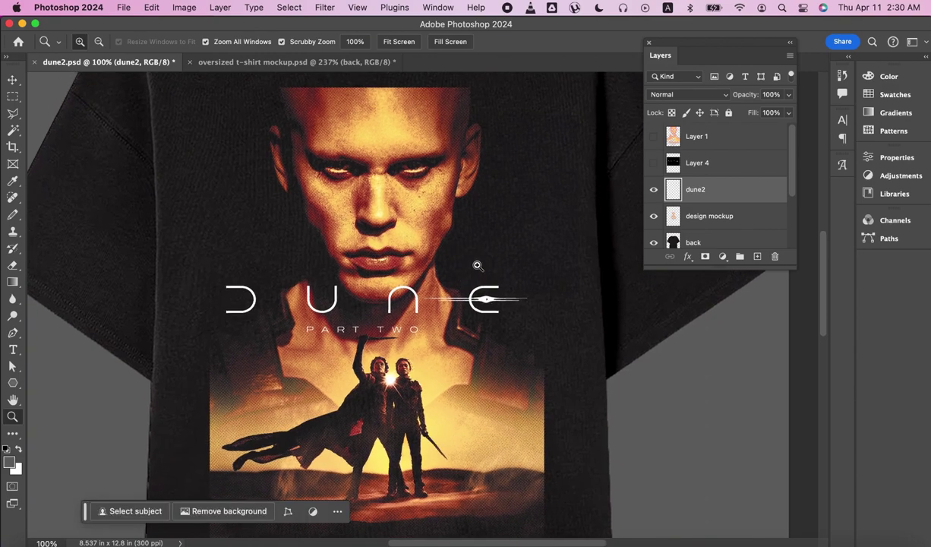
{"action": "key", "text": "f"}
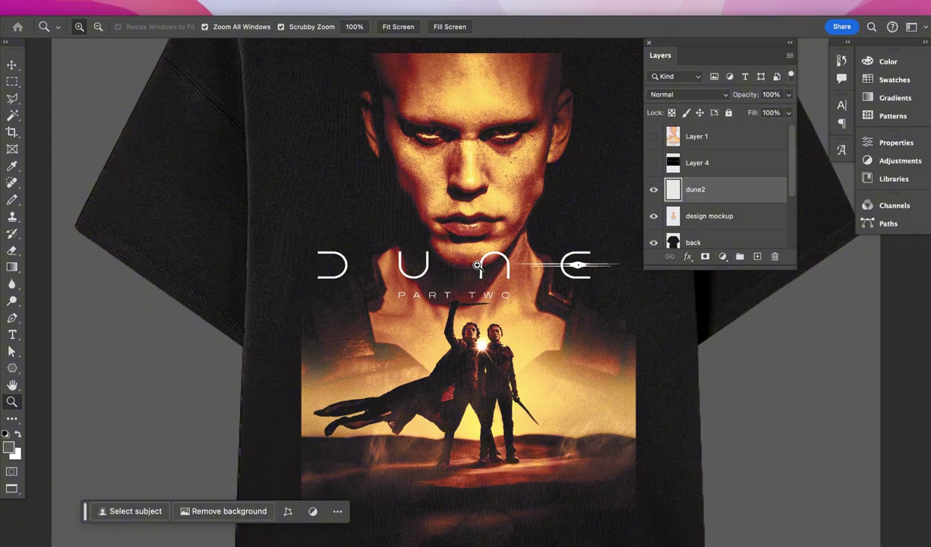
{"action": "key", "text": "f"}
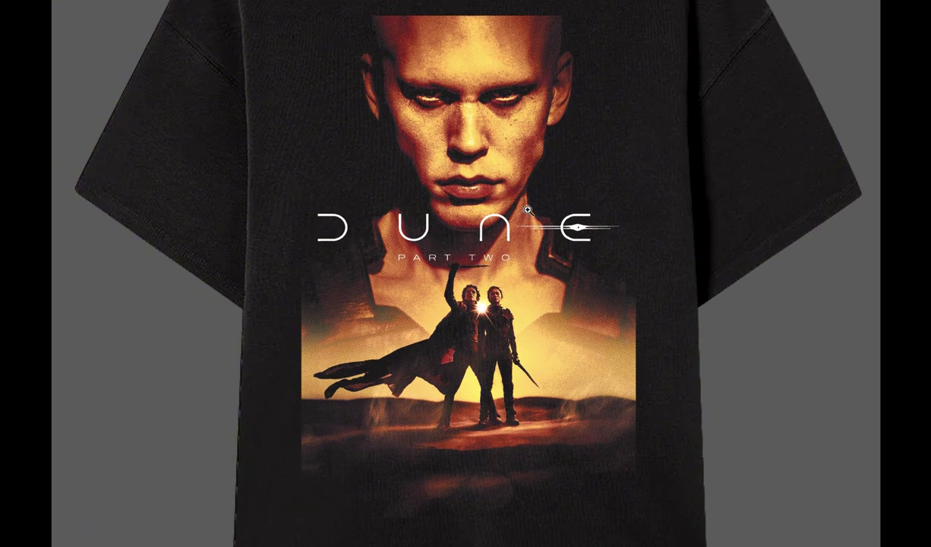
{"action": "left_click_drag", "start_coordinate": [538, 207], "coordinate": [525, 232]}
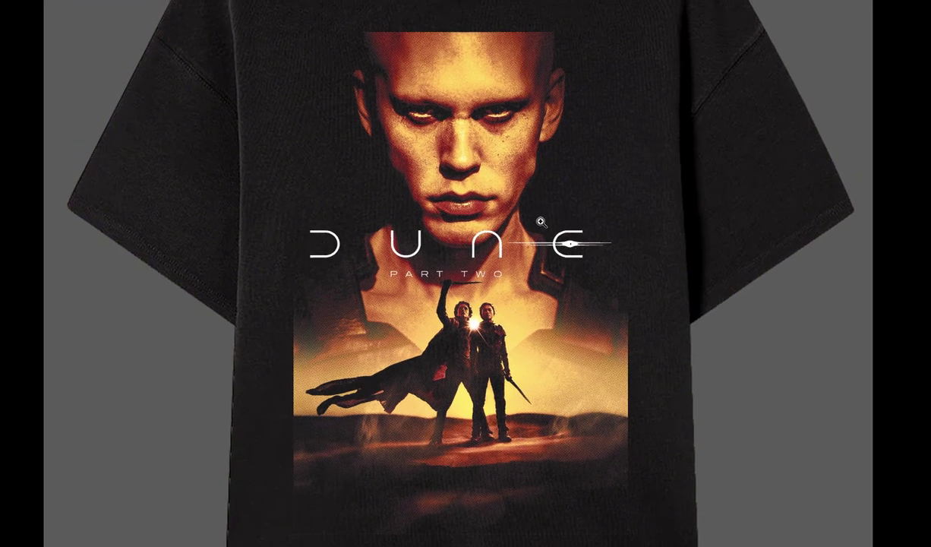
{"action": "left_click", "coordinate": [524, 231], "text": "alt"}
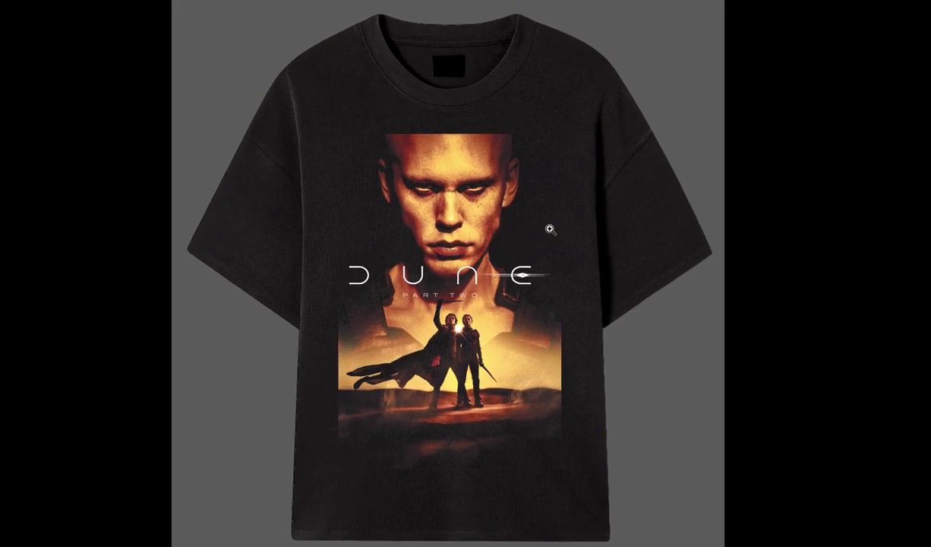
{"action": "left_click_drag", "start_coordinate": [484, 247], "coordinate": [529, 262]}
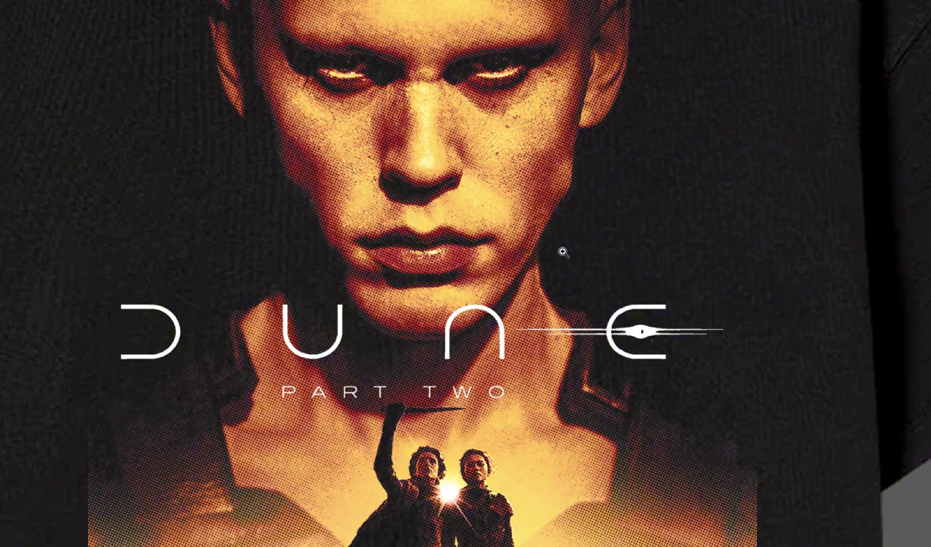
{"action": "right_click", "coordinate": [564, 253]}
{"action": "left_click", "coordinate": [531, 248]}
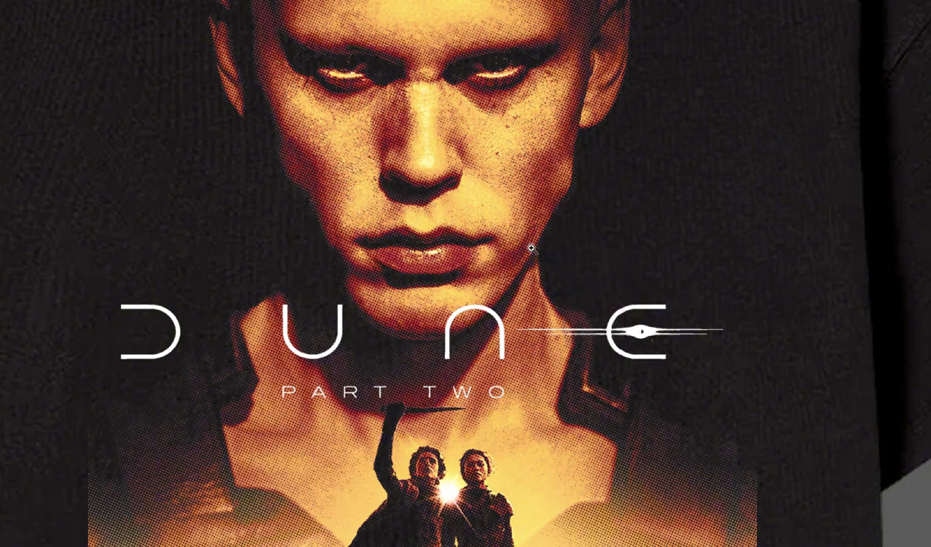